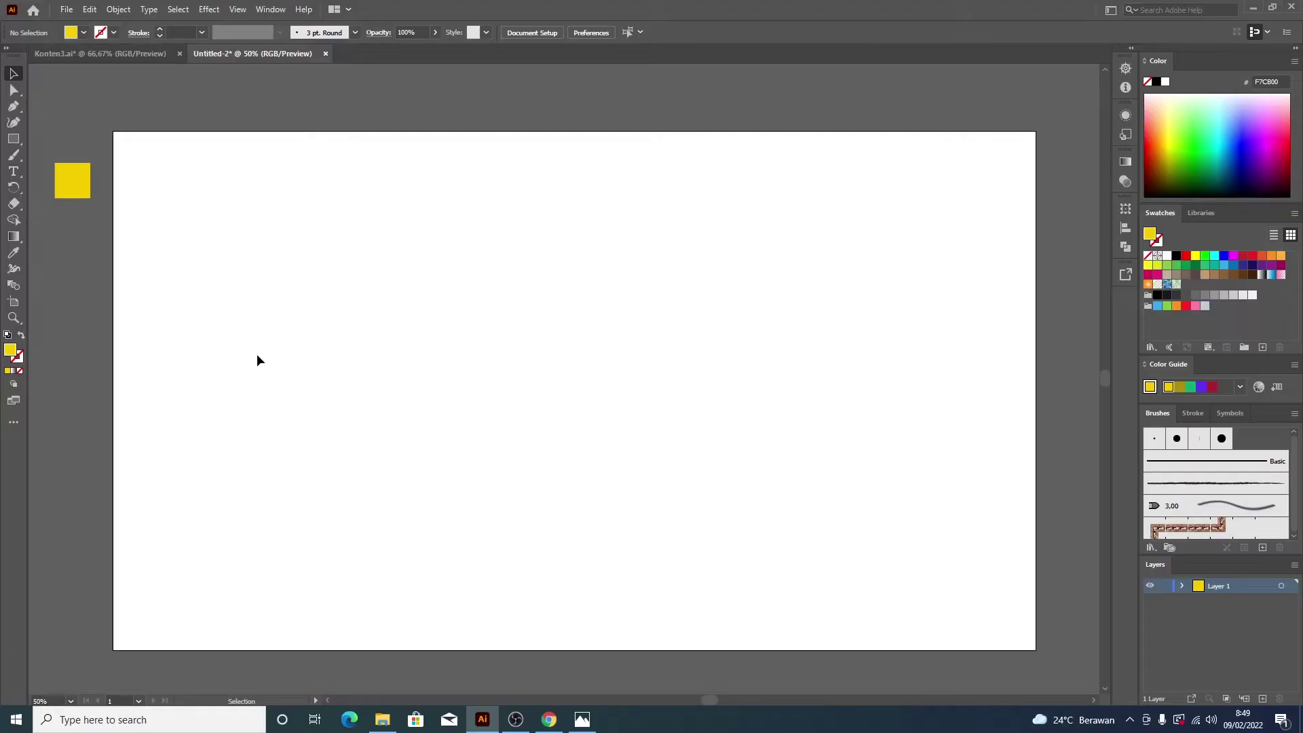
Step: Draw a 117×215 px yellow rectangle near the artboard centre
{"action": "left_click", "coordinate": [13, 140]}
{"action": "left_click_drag", "start_coordinate": [547, 277], "coordinate": [604, 381]}
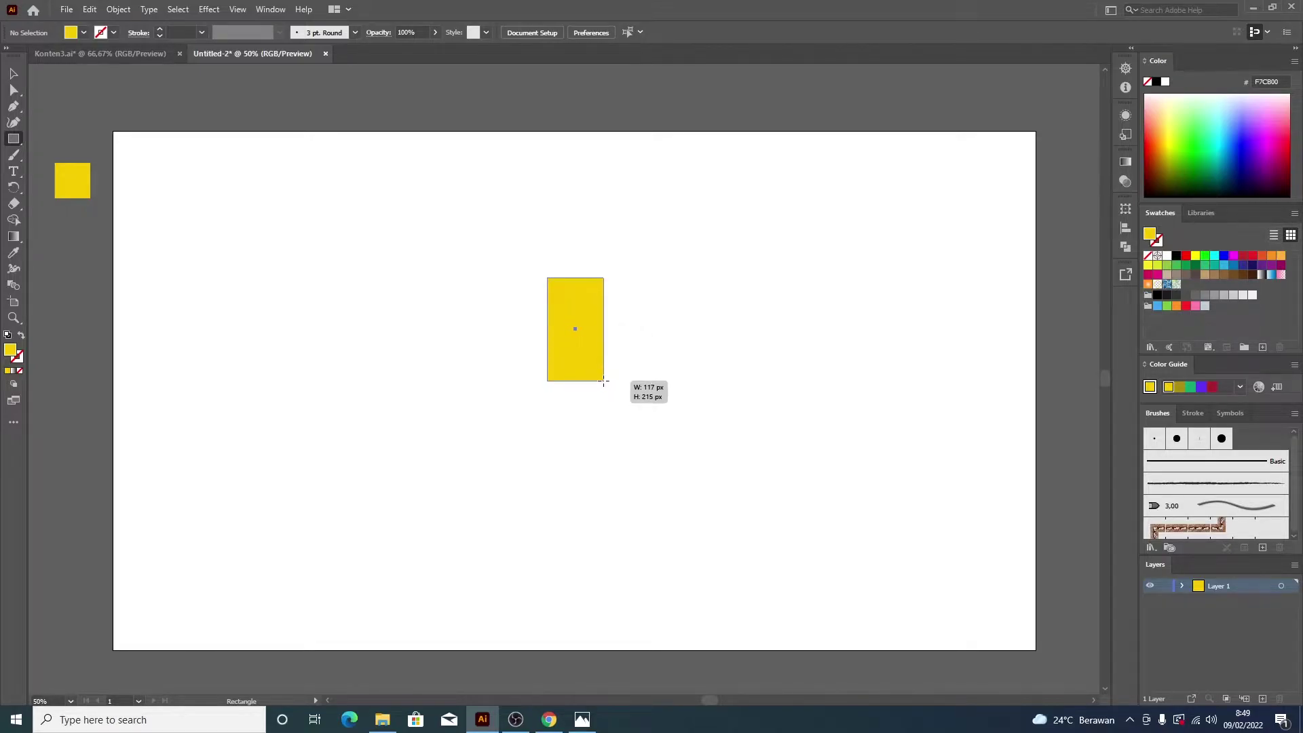
{"action": "left_click_drag", "start_coordinate": [604, 380], "coordinate": [604, 381]}
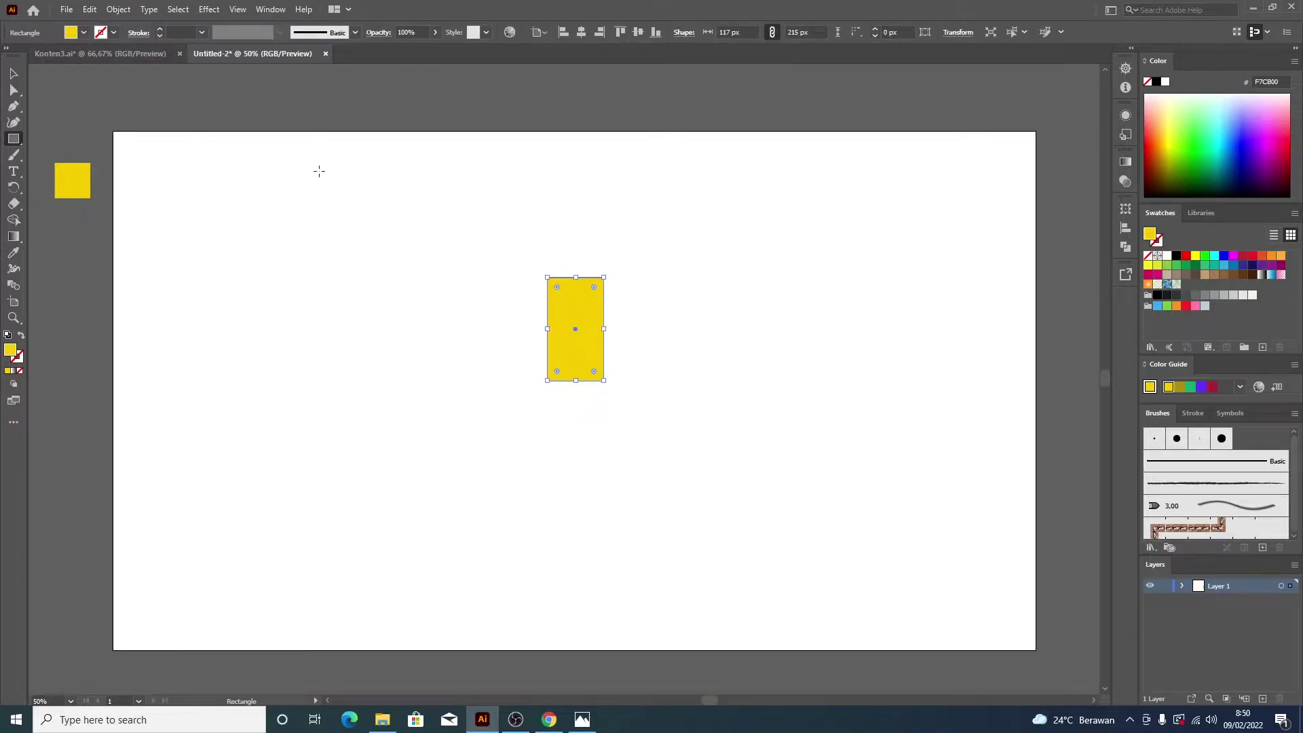
{"action": "left_click_drag", "start_coordinate": [593, 291], "coordinate": [576, 311]}
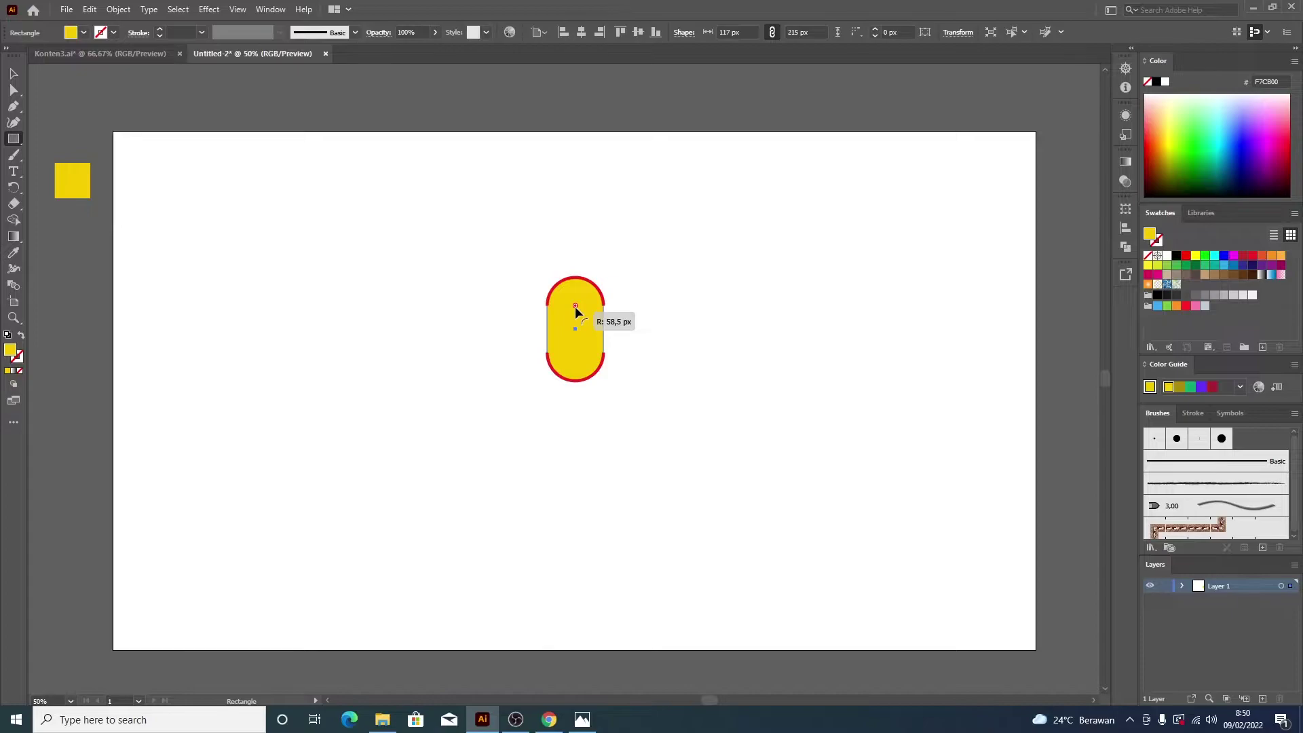
{"action": "left_click_drag", "start_coordinate": [575, 311], "coordinate": [578, 271]}
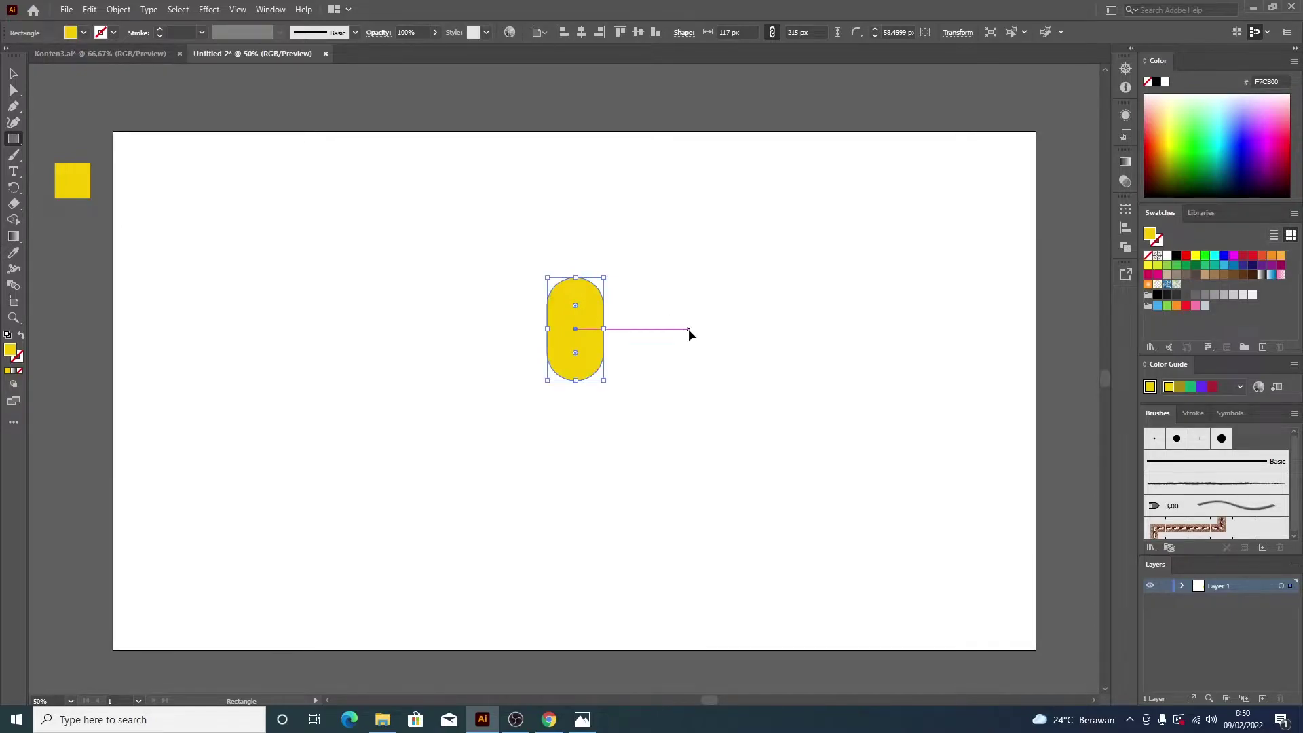
Step: Stretch the rectangle to 223 px tall and round its corners to full radius into a pill
{"action": "scroll", "coordinate": [572, 340], "scroll_direction": "up", "scroll_amount": 1}
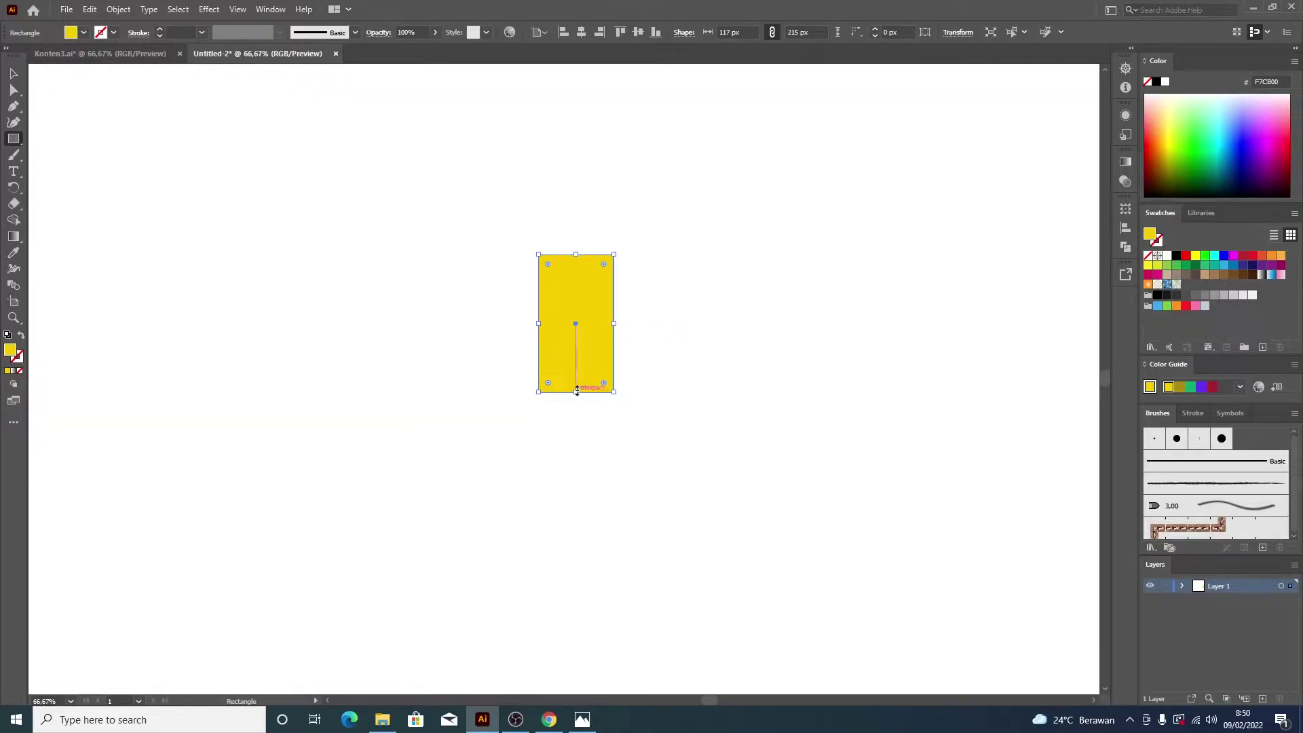
{"action": "left_click_drag", "start_coordinate": [573, 391], "coordinate": [577, 399]}
{"action": "left_click_drag", "start_coordinate": [605, 268], "coordinate": [574, 293]}
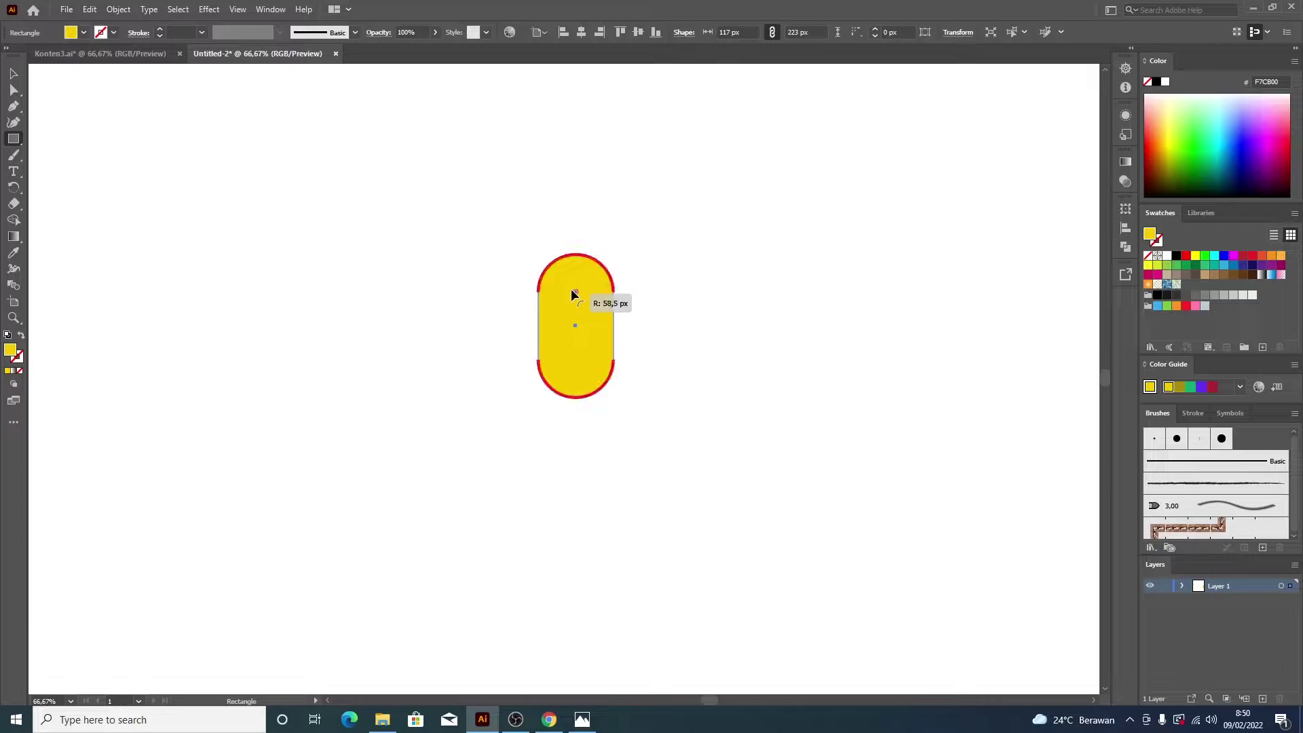
{"action": "left_click_drag", "start_coordinate": [574, 293], "coordinate": [573, 293]}
Step: Swap the pill's fill and stroke so it becomes a yellow outline
{"action": "key", "text": "v"}
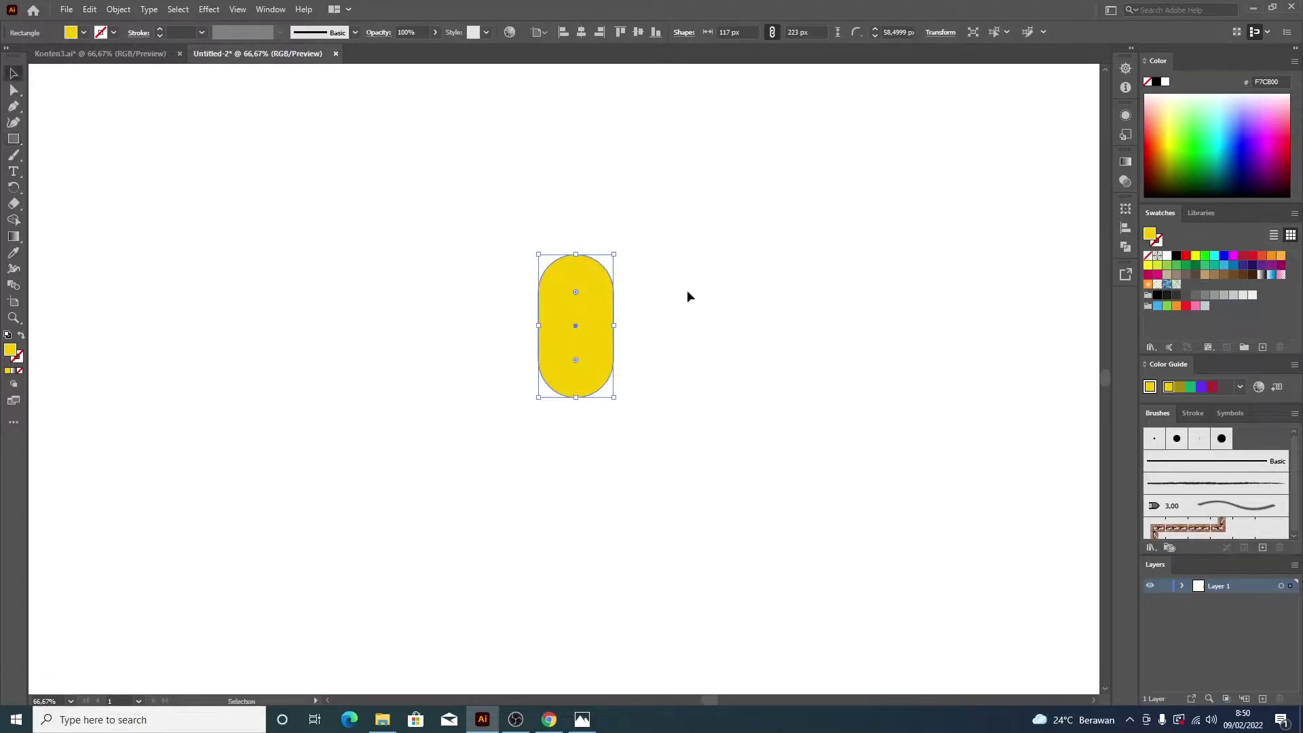
{"action": "left_click", "coordinate": [687, 290]}
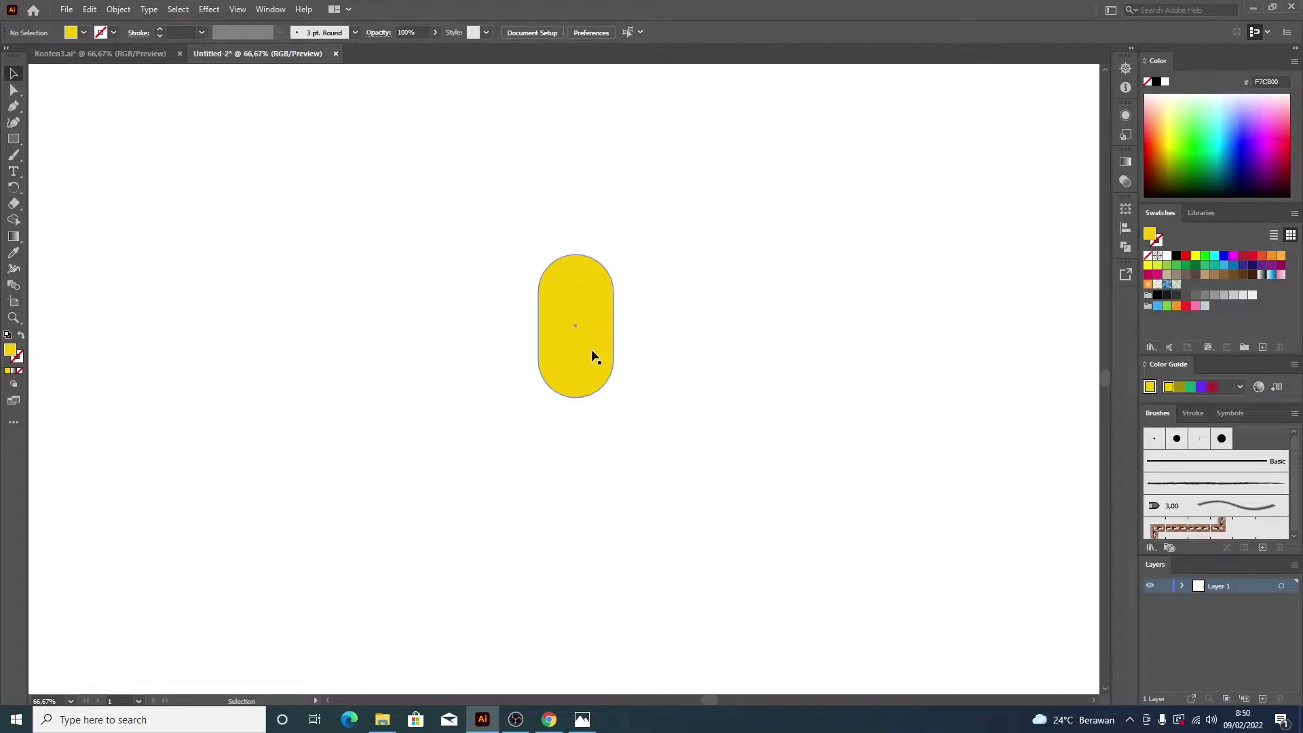
{"action": "left_click", "coordinate": [21, 335]}
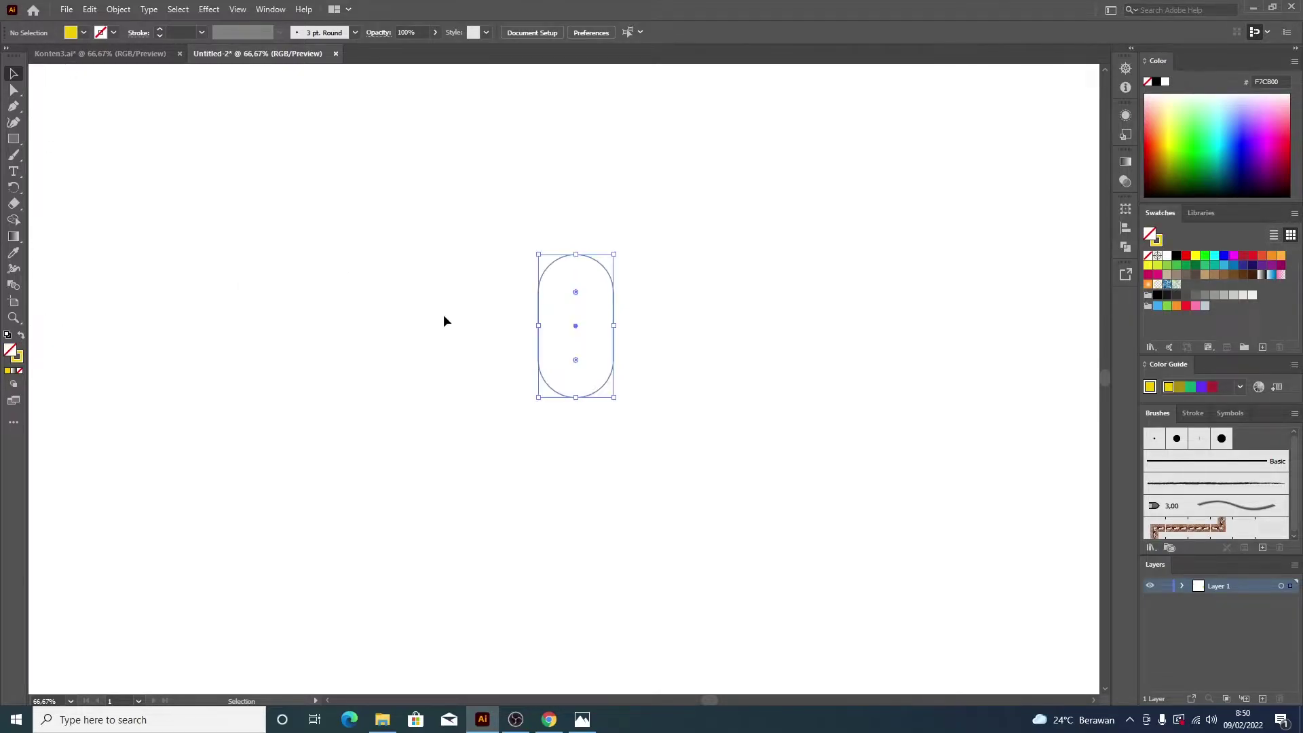
Step: Raise the pill's stroke weight to 11 pt
{"action": "left_click", "coordinate": [608, 451]}
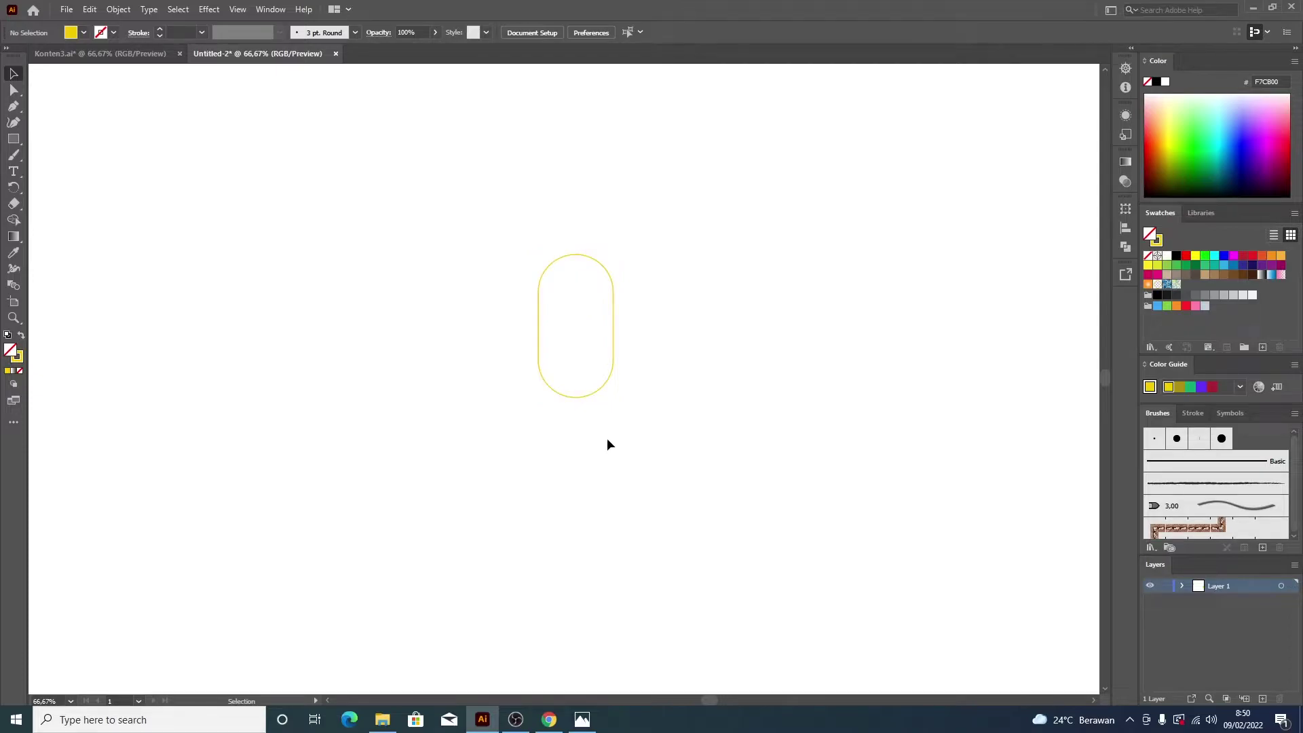
{"action": "left_click", "coordinate": [593, 396]}
{"action": "left_click", "coordinate": [161, 30]}
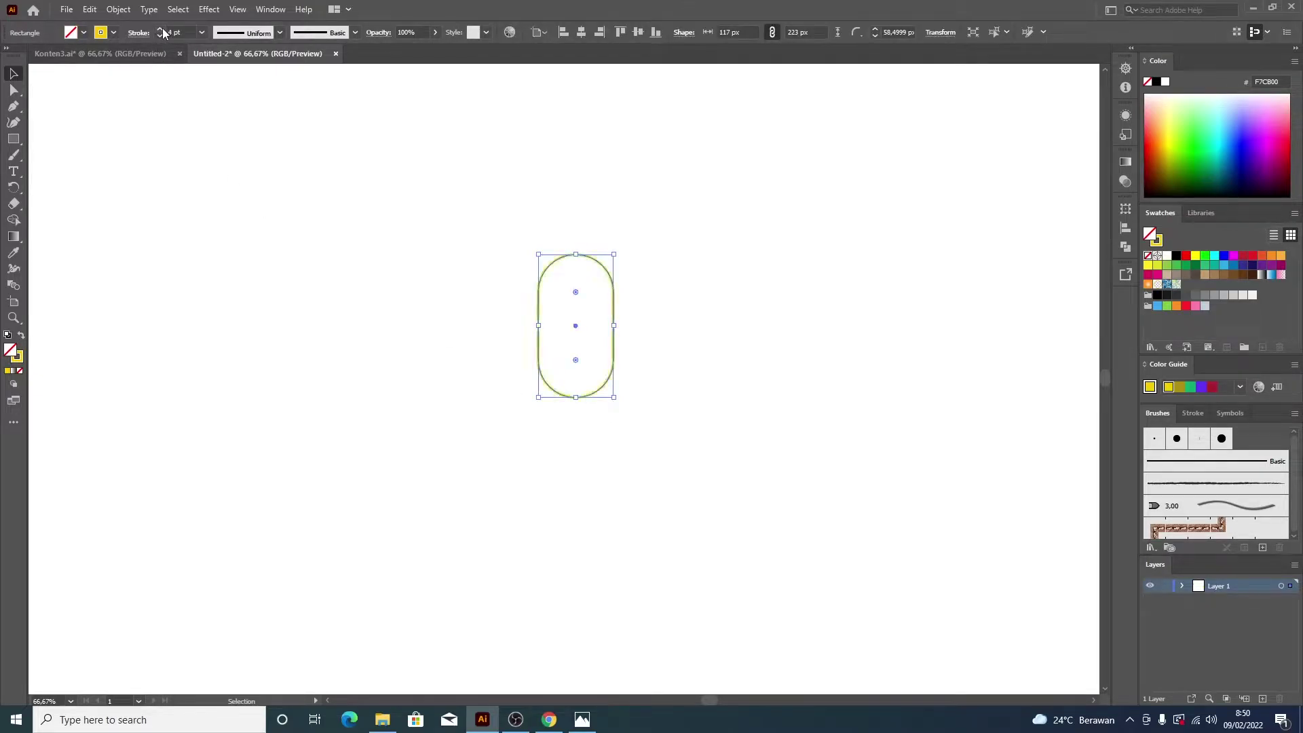
{"action": "left_click", "coordinate": [161, 30]}
{"action": "left_click", "coordinate": [160, 30]}
{"action": "left_click", "coordinate": [160, 30]}
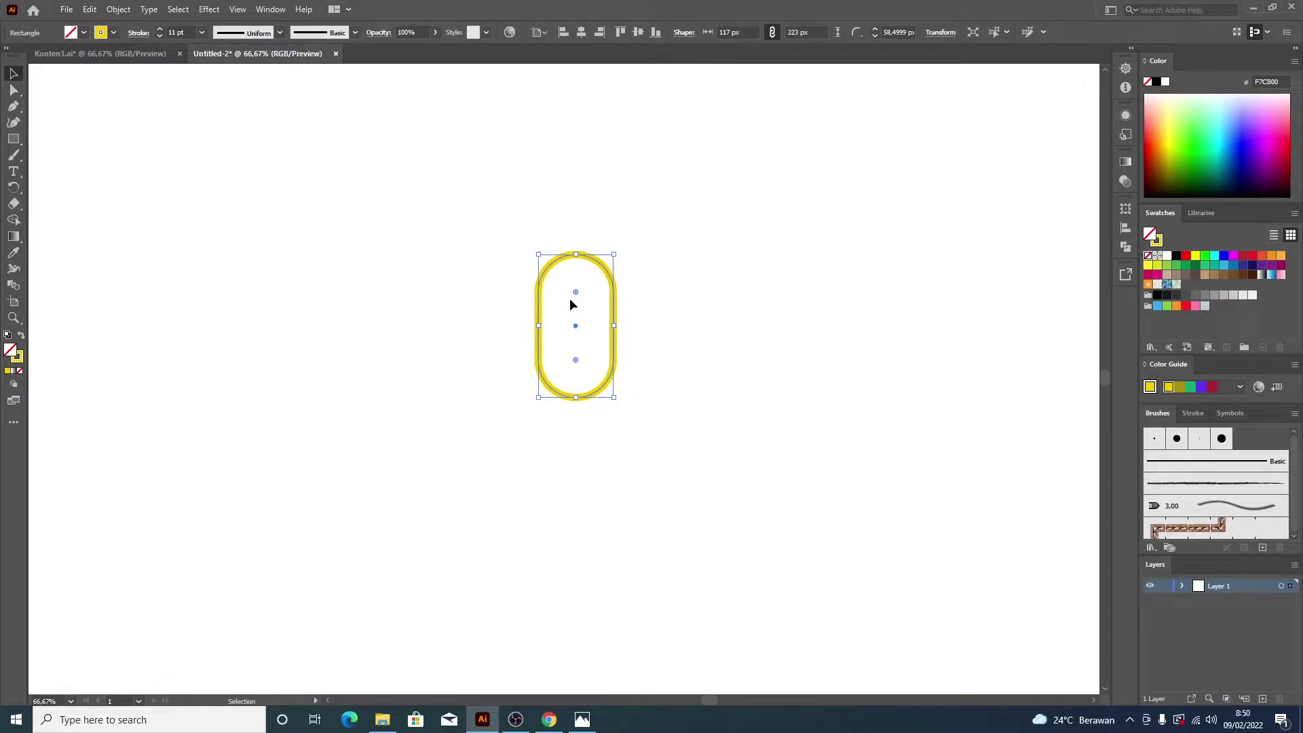
Step: Make the pill's outline black
{"action": "left_click", "coordinate": [113, 33]}
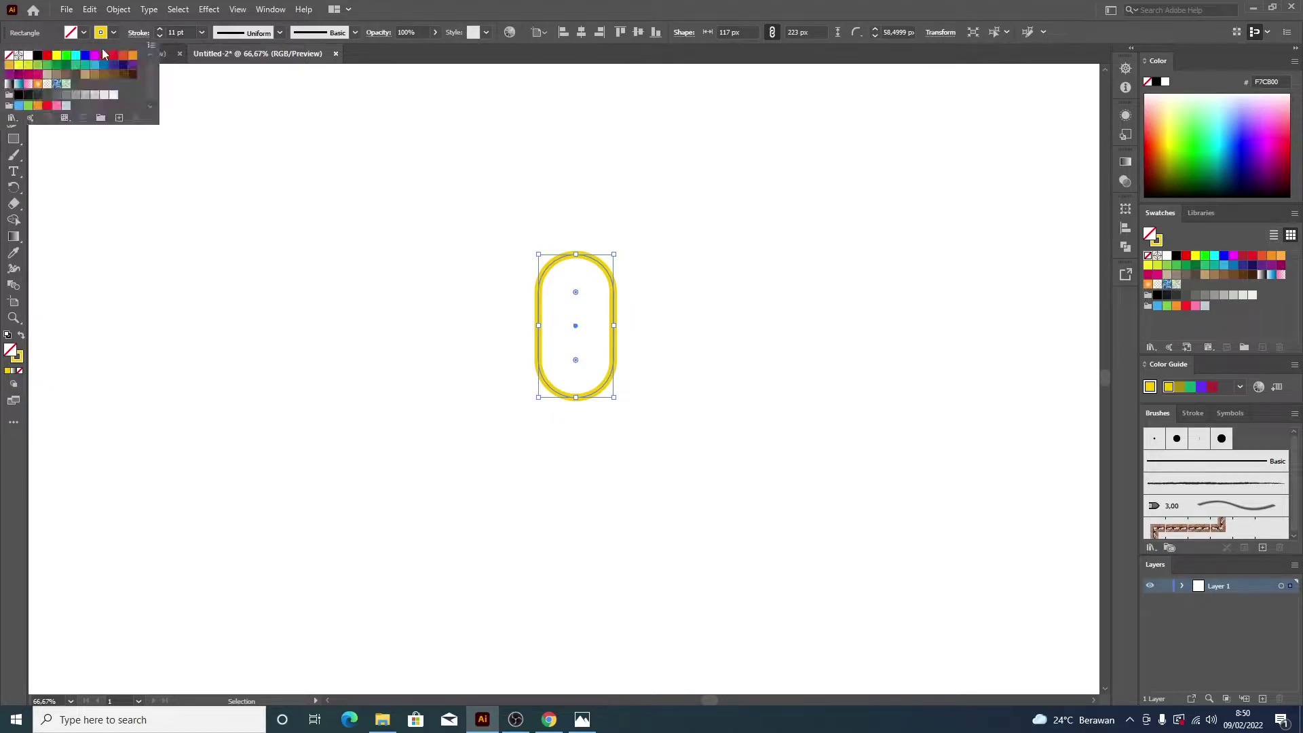
{"action": "left_click", "coordinate": [38, 56]}
{"action": "left_click", "coordinate": [377, 130]}
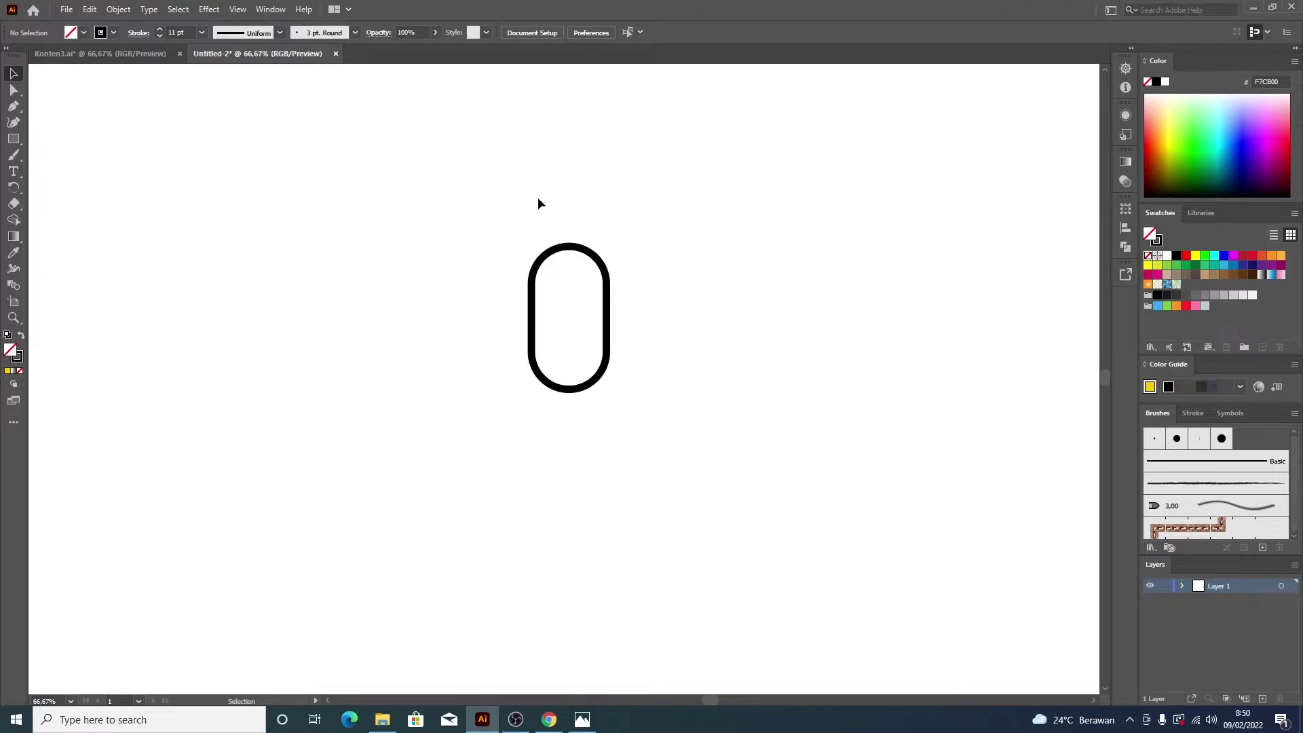
{"action": "left_click", "coordinate": [606, 340]}
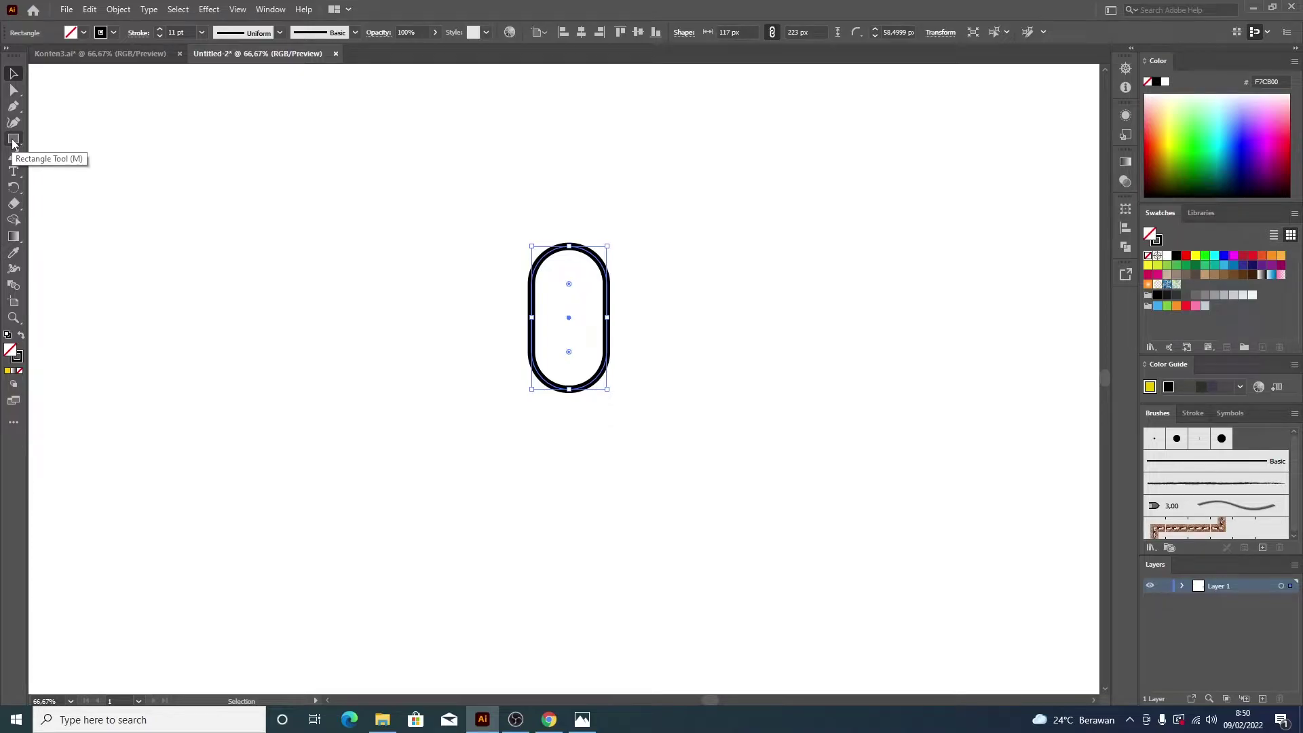
Step: Draw a horizontal Pen line across the pill's middle from edge to edge
{"action": "left_click", "coordinate": [13, 105]}
{"action": "scroll", "coordinate": [567, 317], "scroll_direction": "up", "scroll_amount": 1}
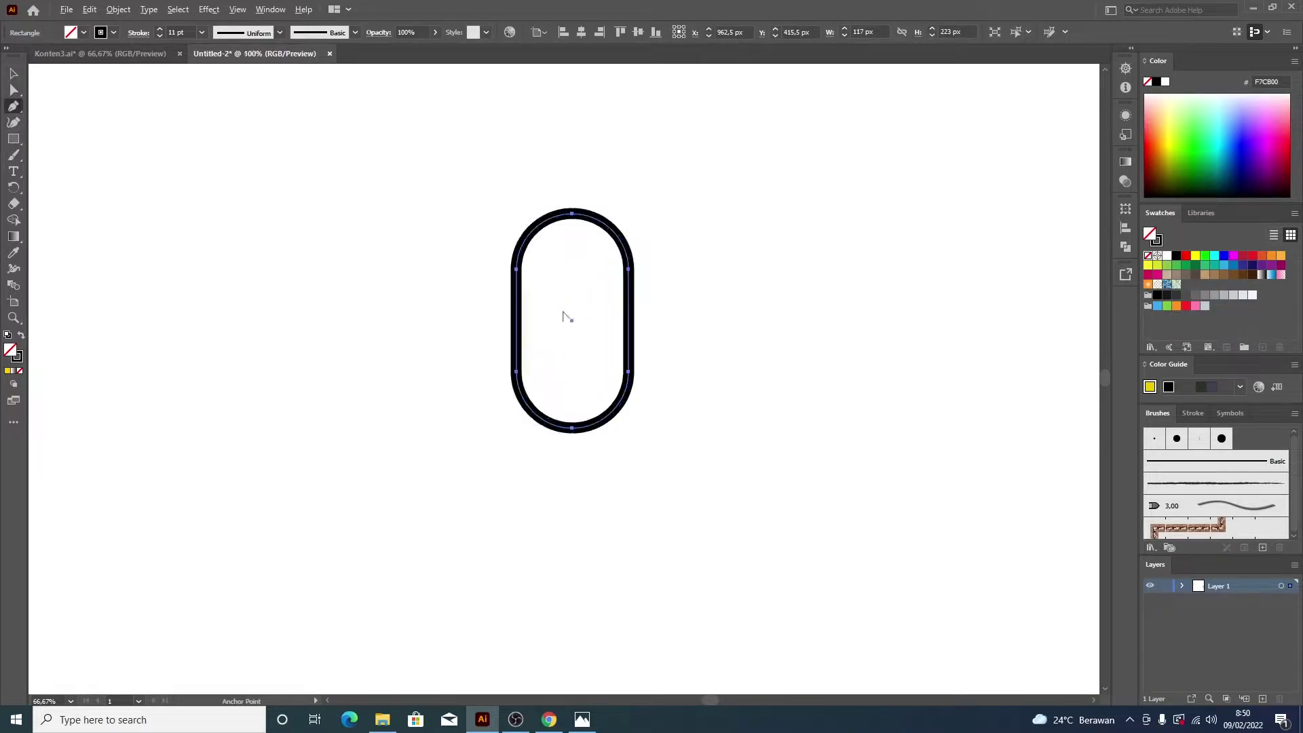
{"action": "key", "text": "v"}
{"action": "left_click", "coordinate": [482, 316]}
{"action": "key", "text": "p"}
{"action": "left_click", "coordinate": [517, 321]}
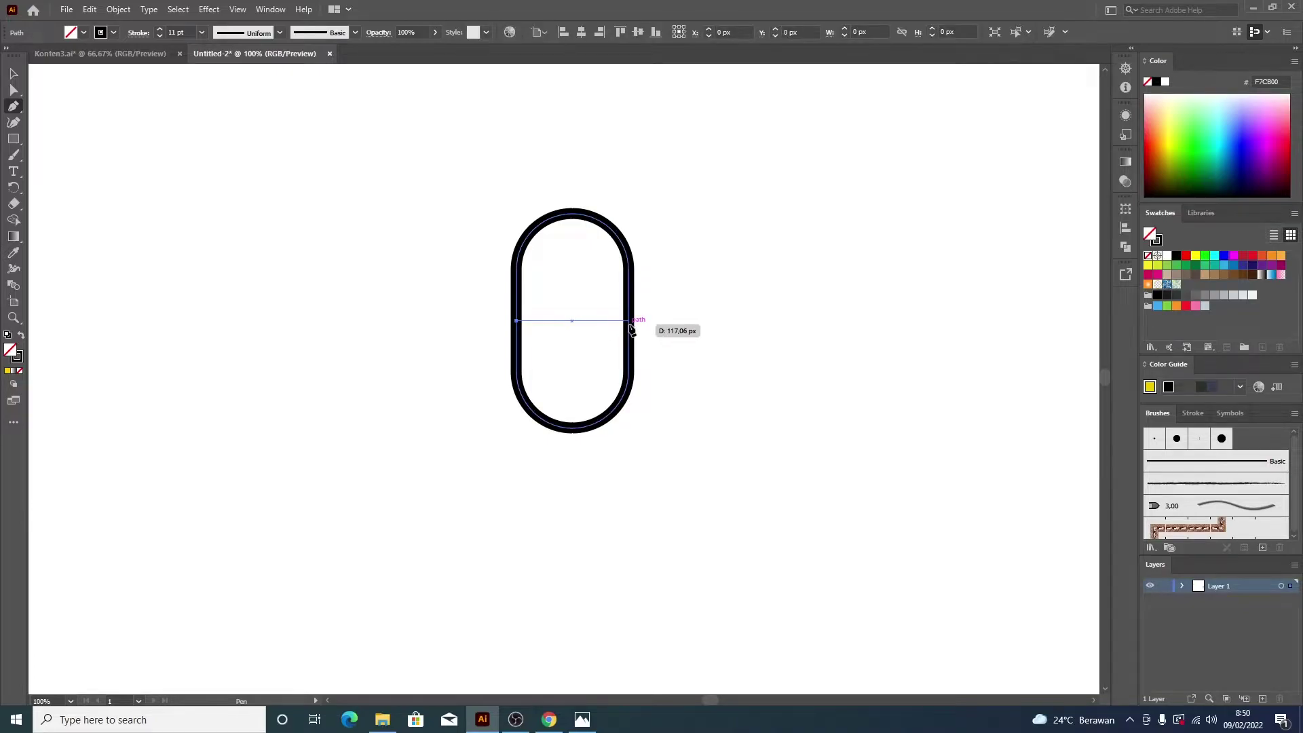
{"action": "left_click", "coordinate": [627, 320]}
{"action": "left_click", "coordinate": [13, 73]}
{"action": "left_click", "coordinate": [200, 139]}
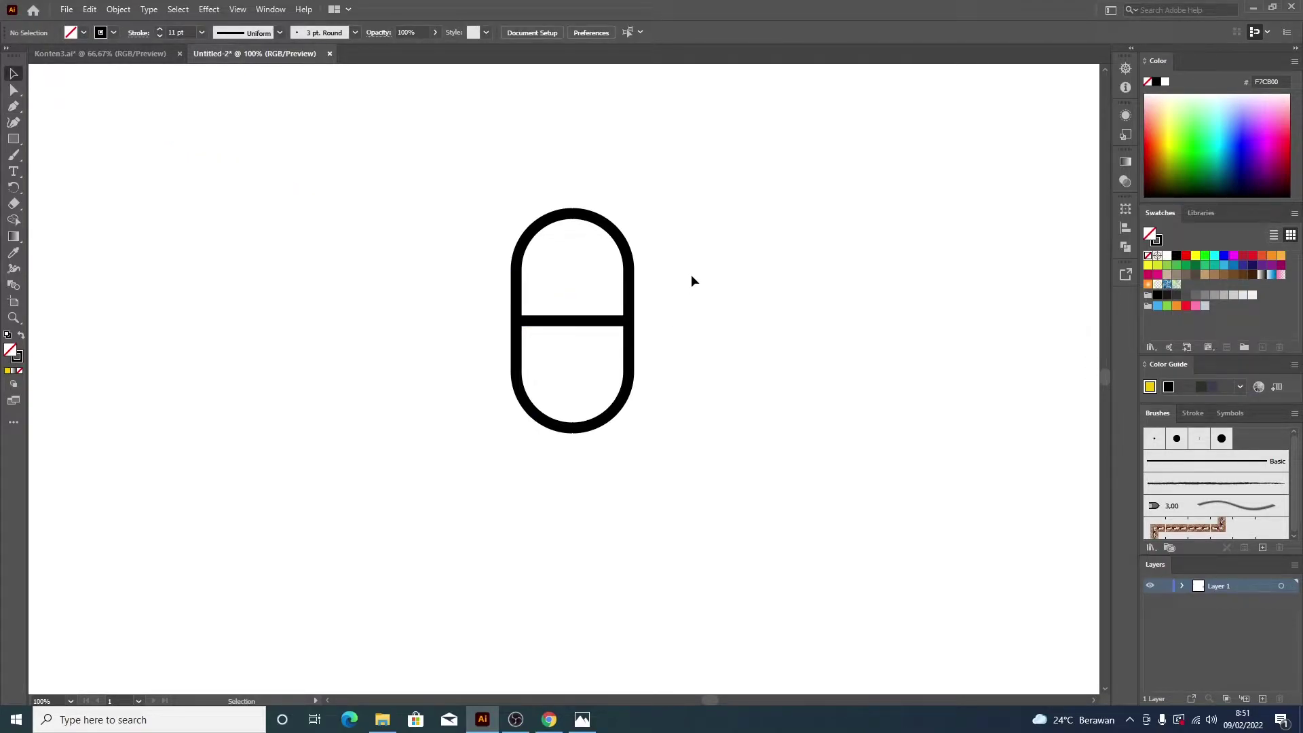
Step: Draw a vertical line from the bar's centre up to the pill's top arc
{"action": "left_click", "coordinate": [14, 106]}
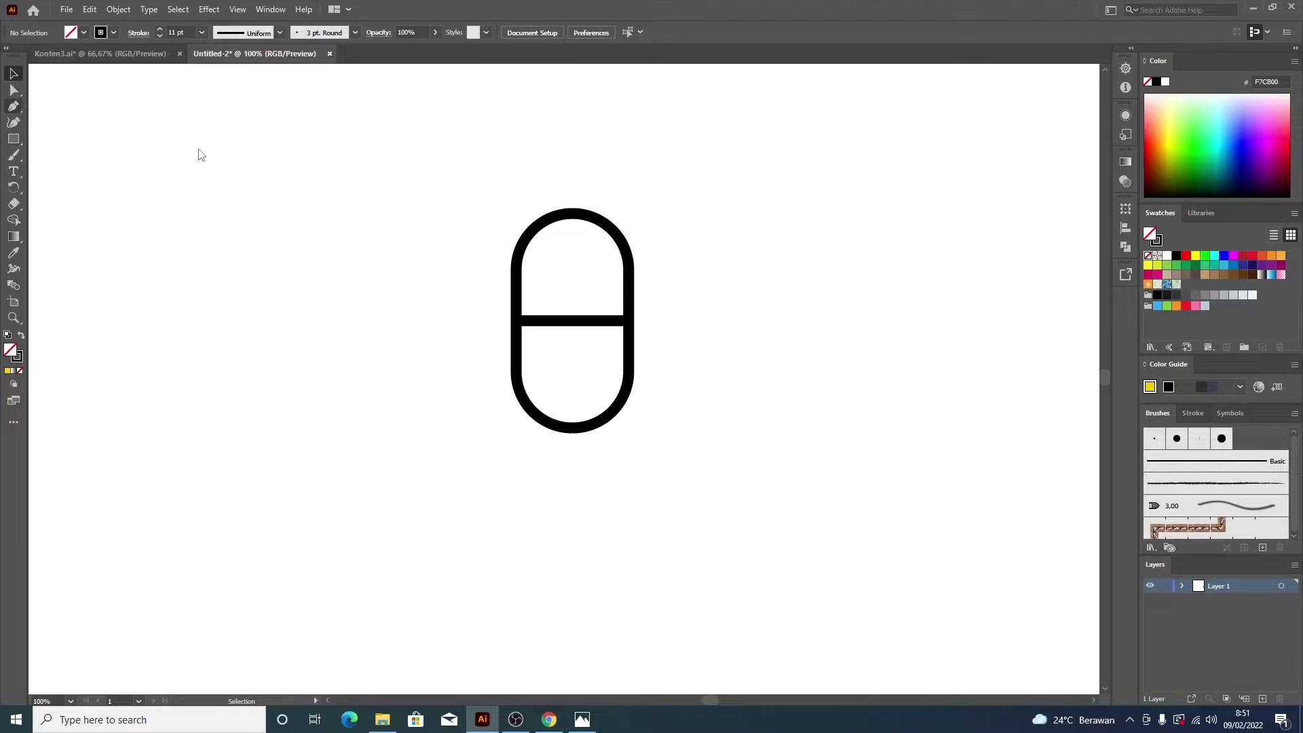
{"action": "left_click", "coordinate": [572, 321]}
{"action": "left_click", "coordinate": [573, 214]}
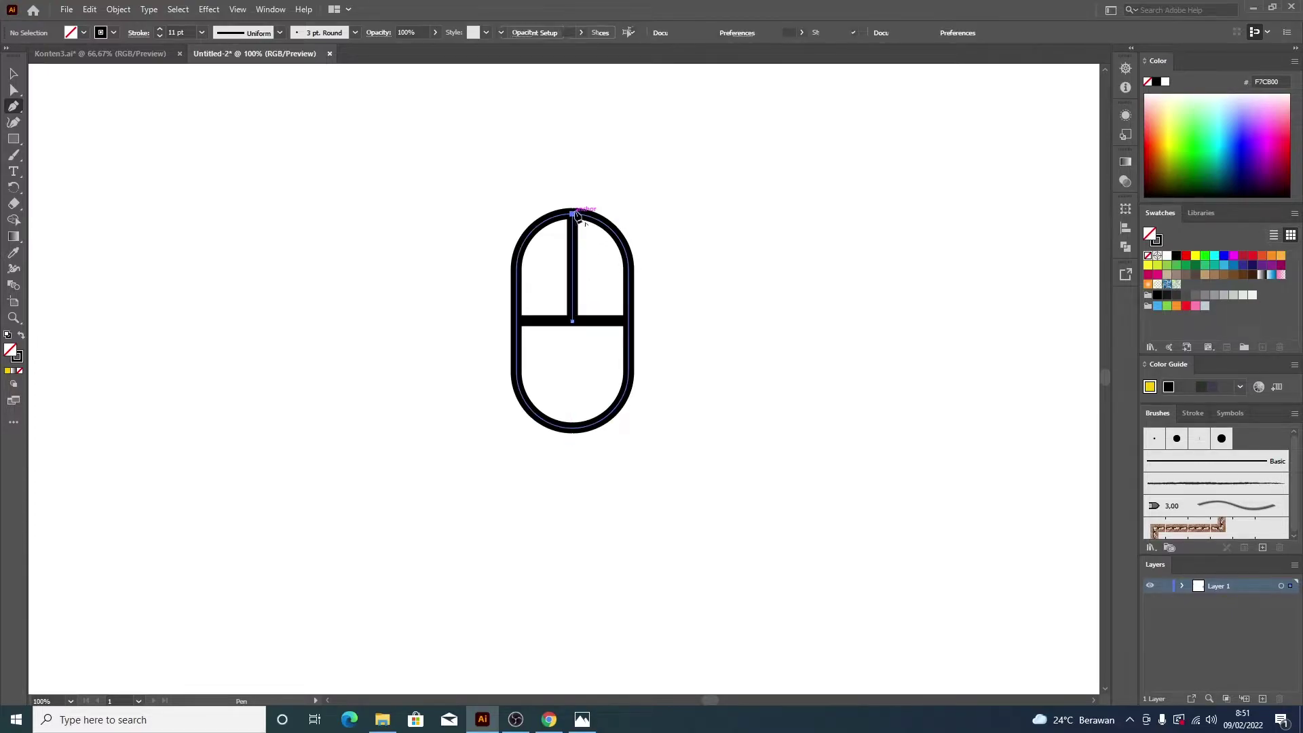
{"action": "key", "text": "v"}
{"action": "left_click", "coordinate": [636, 265]}
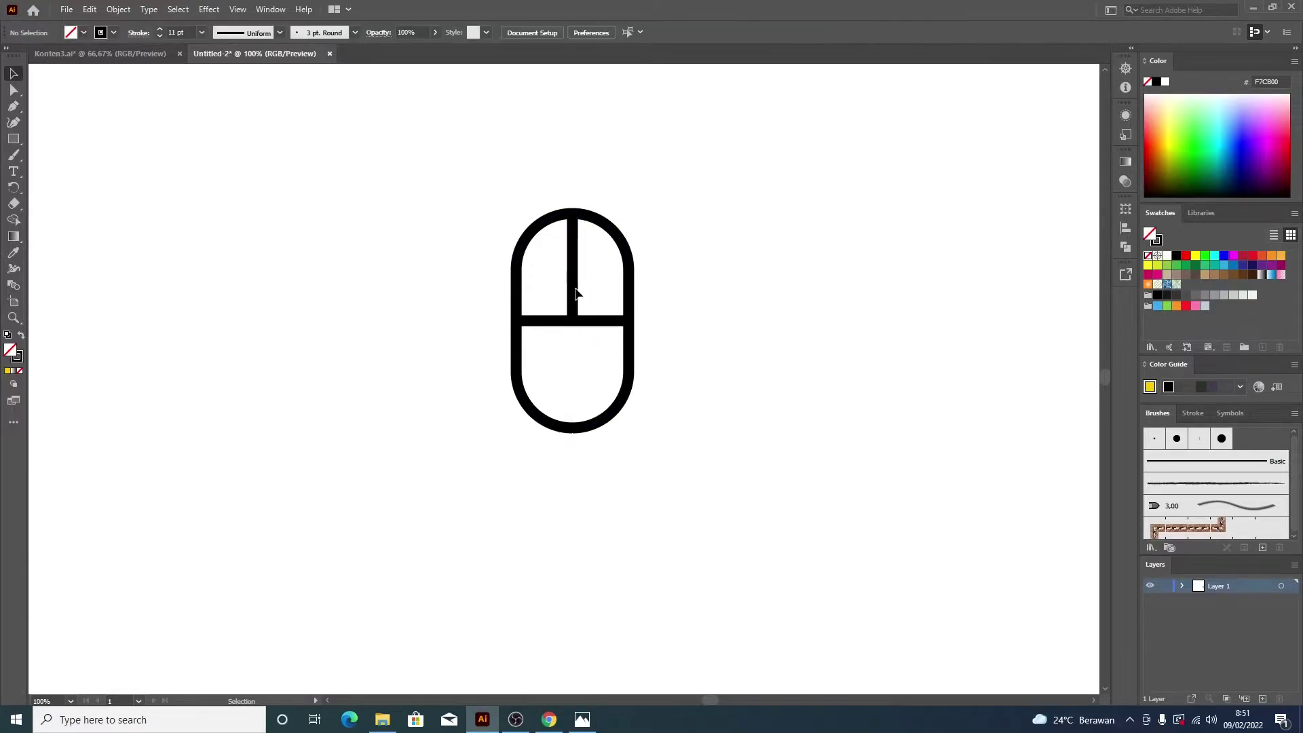
Step: Copy the vertical line to the right and left, lowering the copy's top point to meet the arc
{"action": "left_click", "coordinate": [572, 293]}
{"action": "left_click_drag", "start_coordinate": [572, 293], "coordinate": [602, 292]}
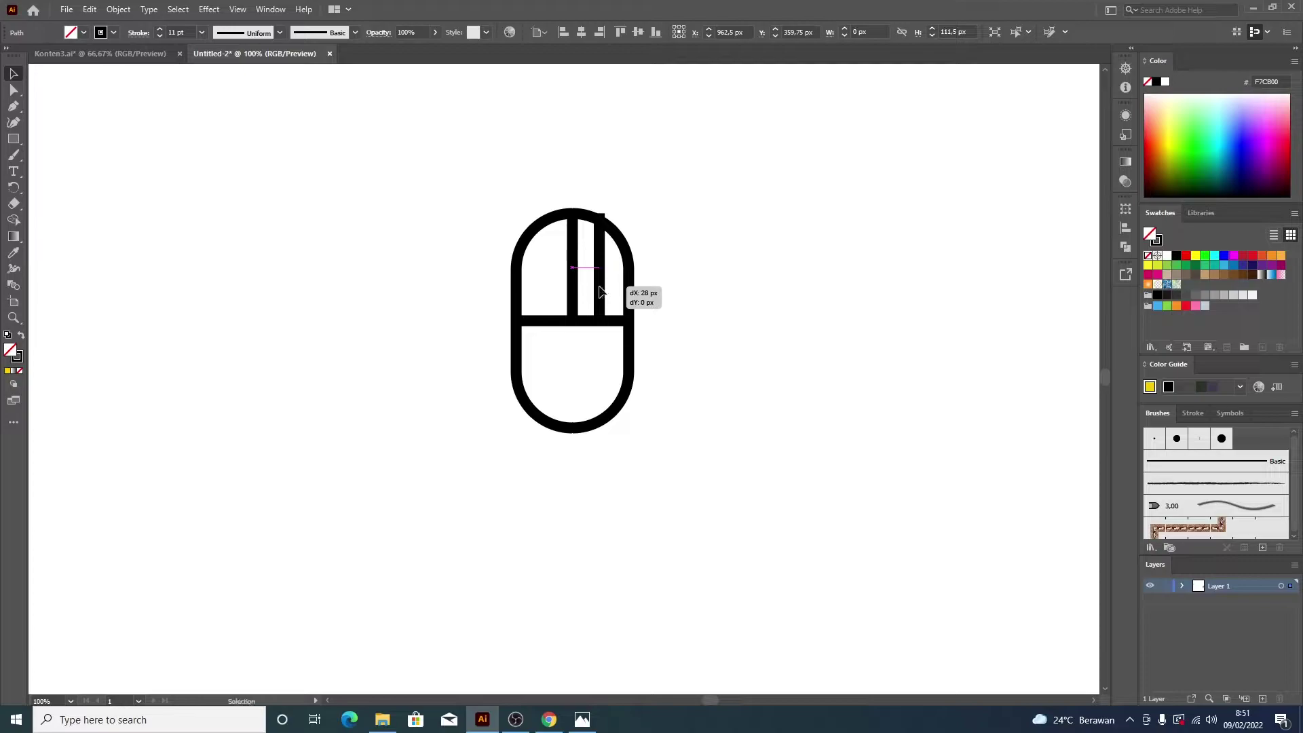
{"action": "left_click_drag", "start_coordinate": [602, 291], "coordinate": [602, 292]}
{"action": "key", "text": "a"}
{"action": "left_click", "coordinate": [600, 215]}
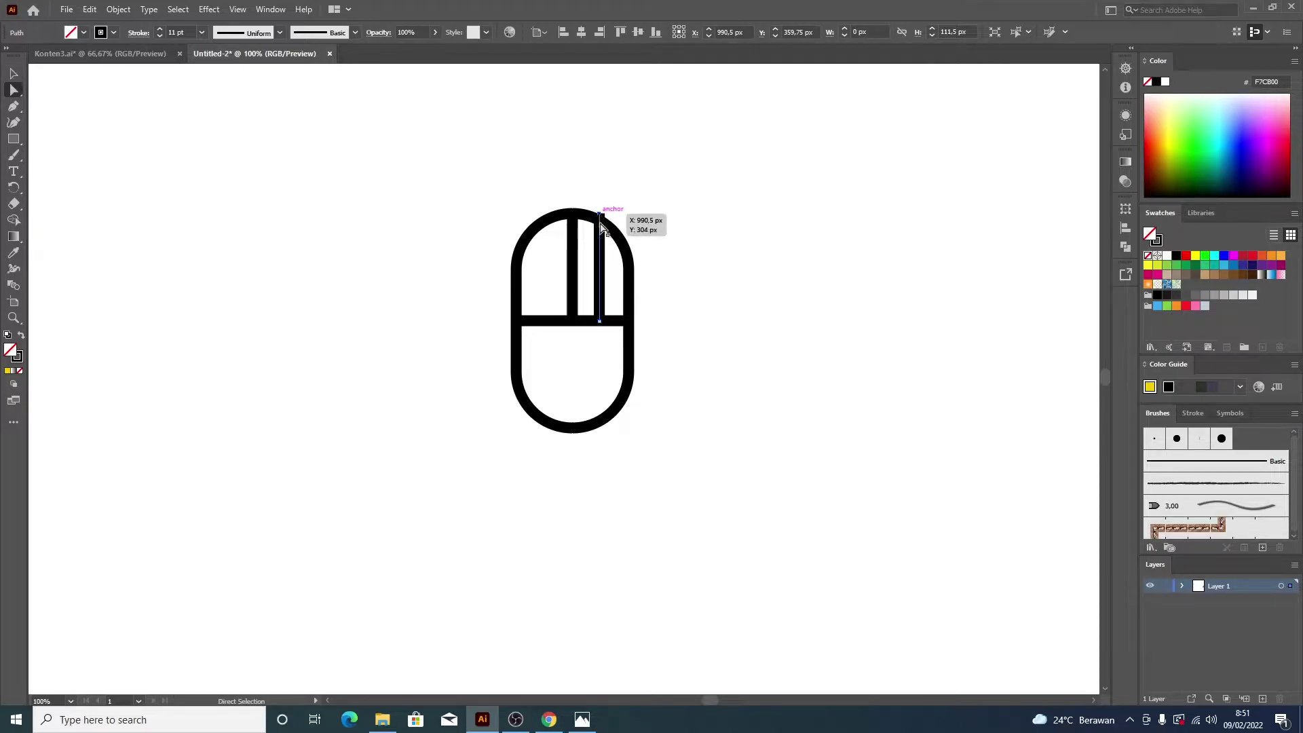
{"action": "left_click_drag", "start_coordinate": [599, 216], "coordinate": [599, 222]}
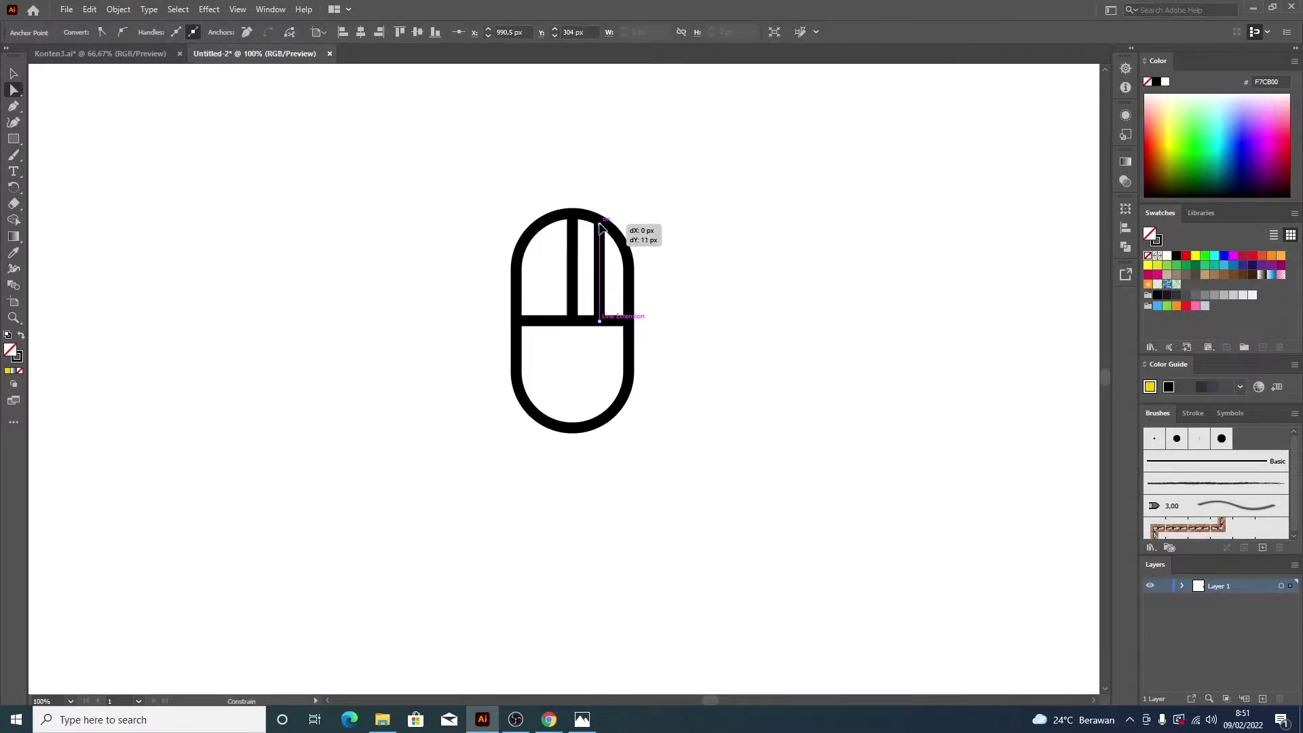
{"action": "left_click_drag", "start_coordinate": [602, 270], "coordinate": [548, 269]}
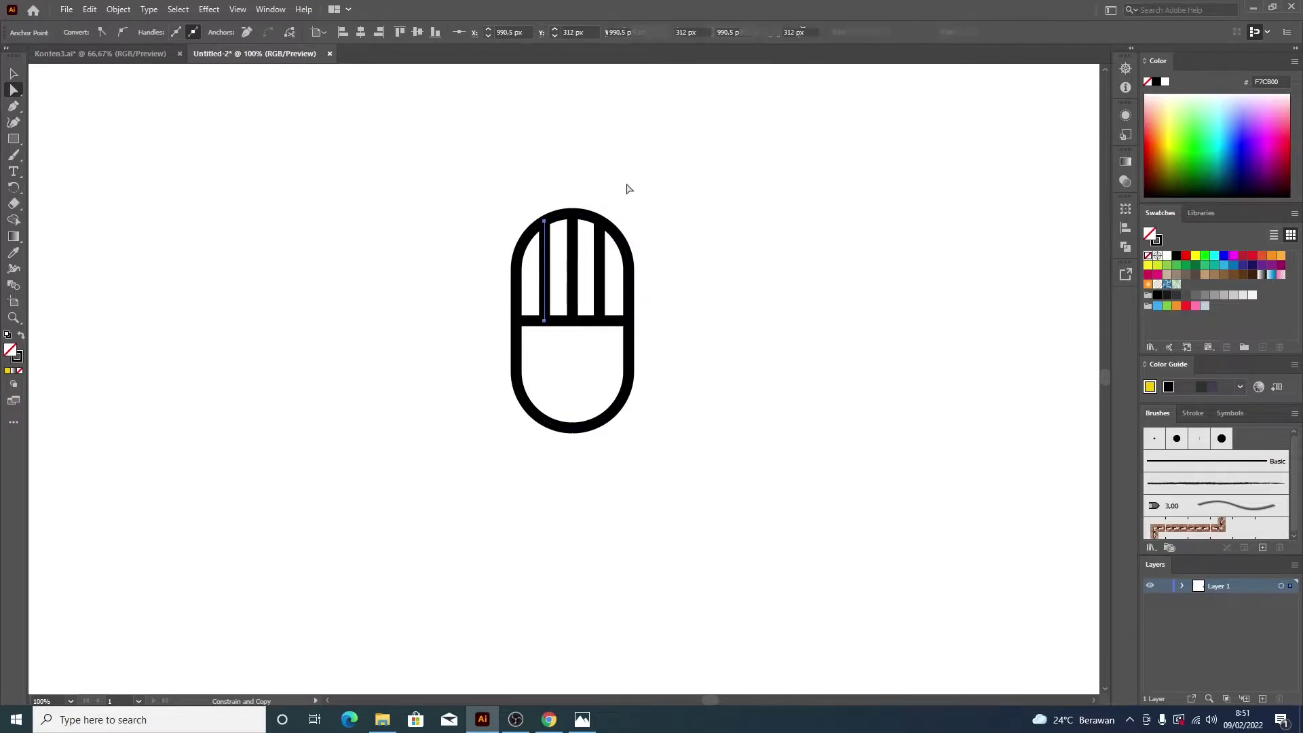
{"action": "left_click", "coordinate": [817, 352]}
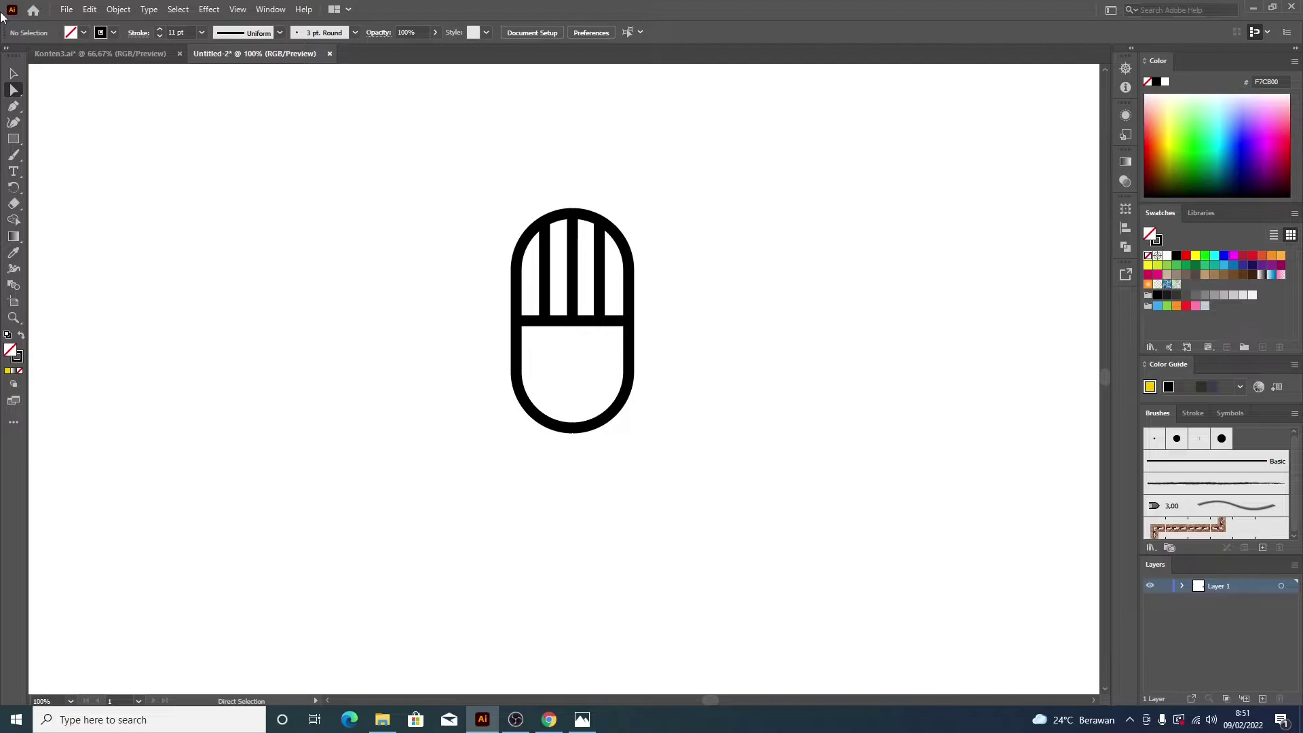
Step: Draw a small 24 px circle in the pill's lower half with the Ellipse Tool
{"action": "left_click", "coordinate": [15, 139]}
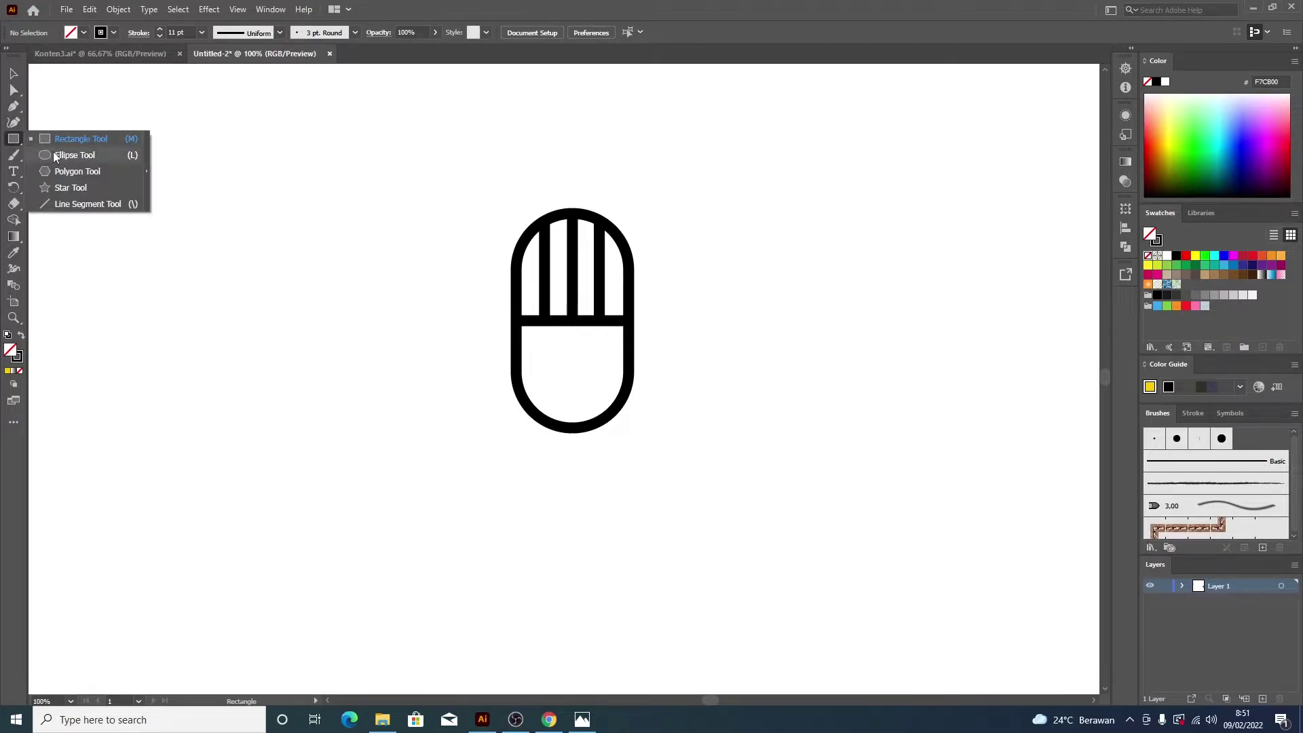
{"action": "left_click", "coordinate": [75, 155]}
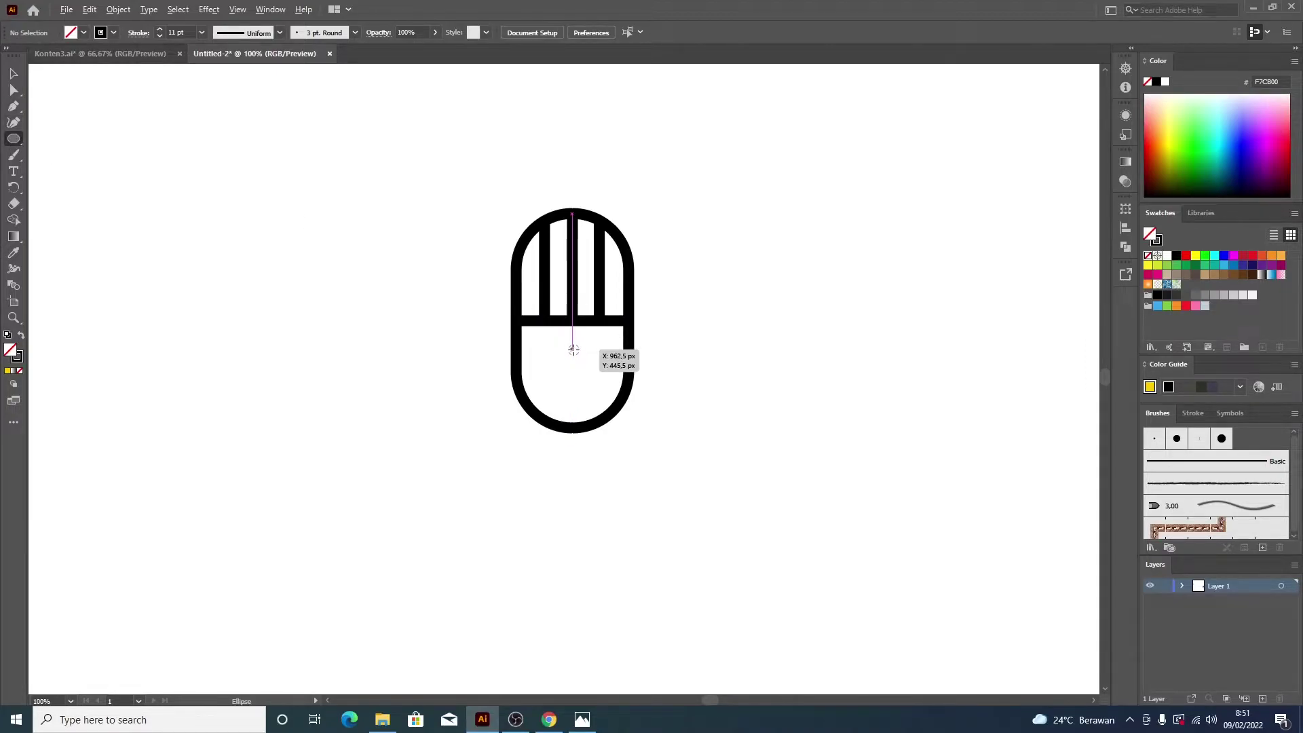
{"action": "left_click_drag", "start_coordinate": [573, 356], "coordinate": [585, 368]}
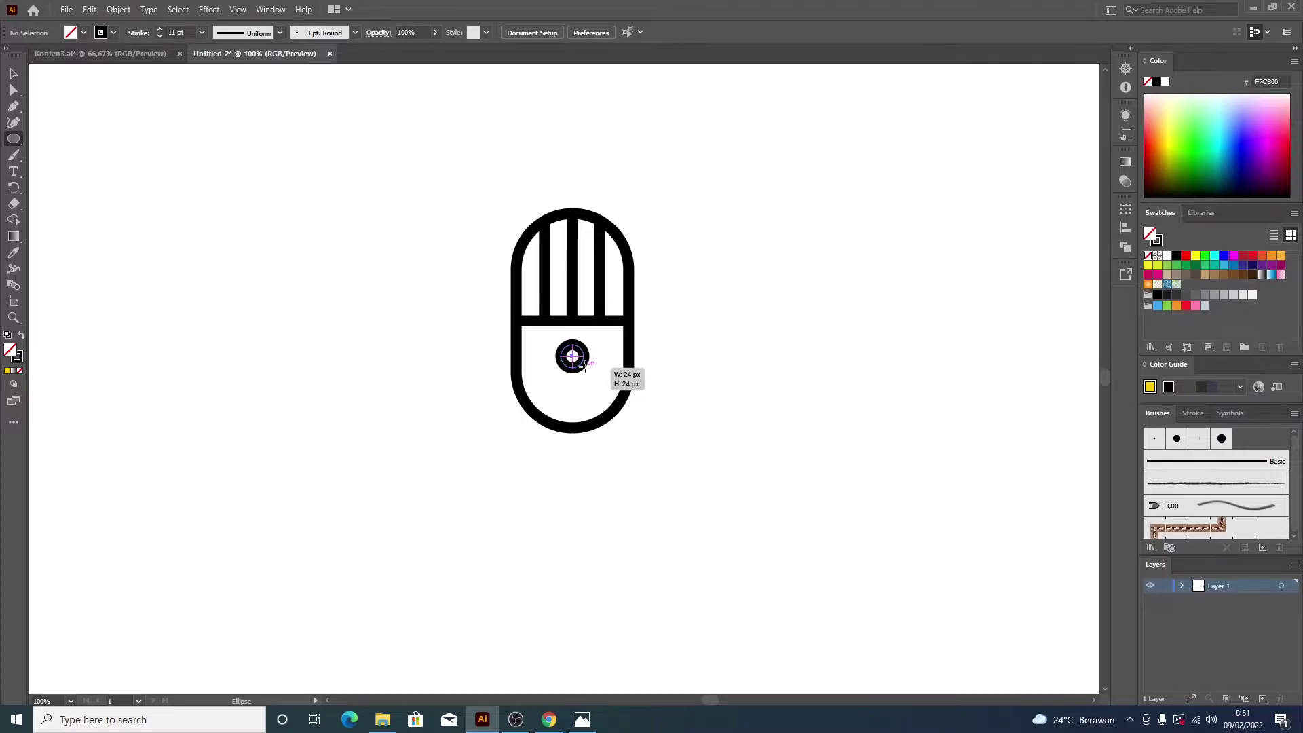
{"action": "left_click_drag", "start_coordinate": [586, 367], "coordinate": [585, 367]}
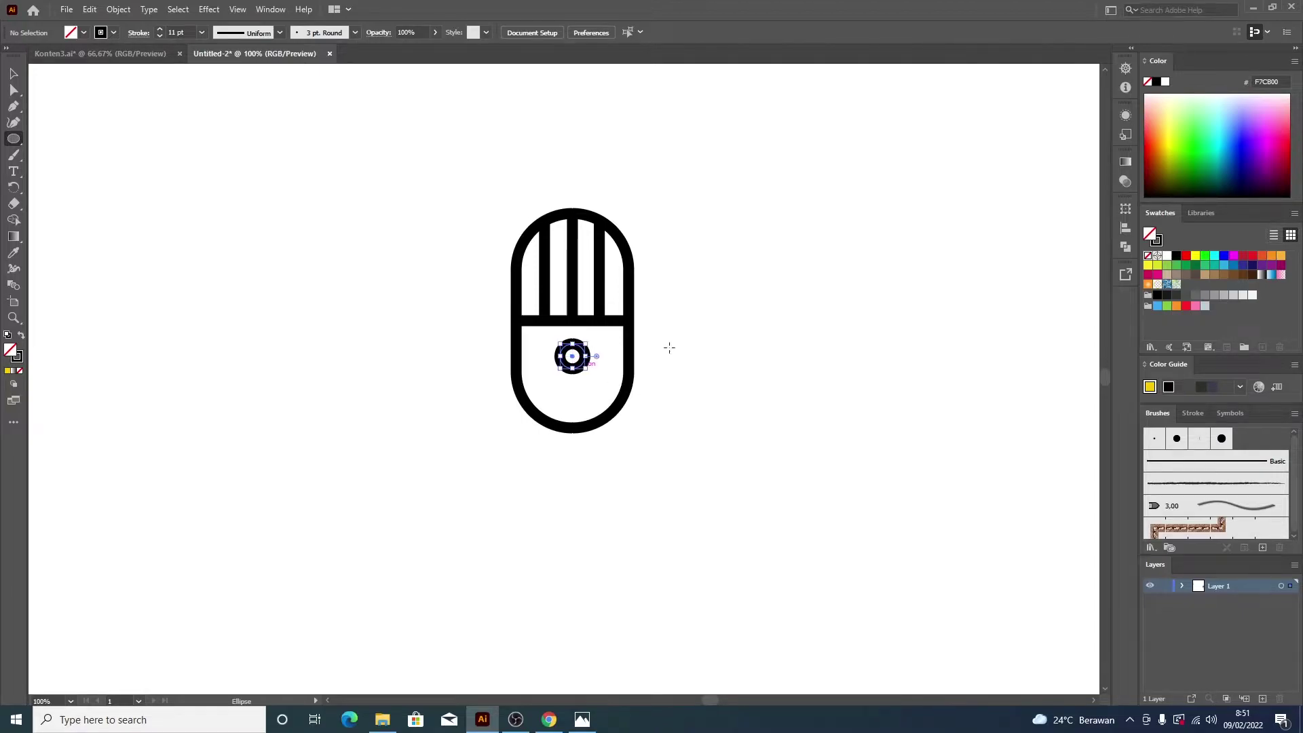
{"action": "key", "text": "v"}
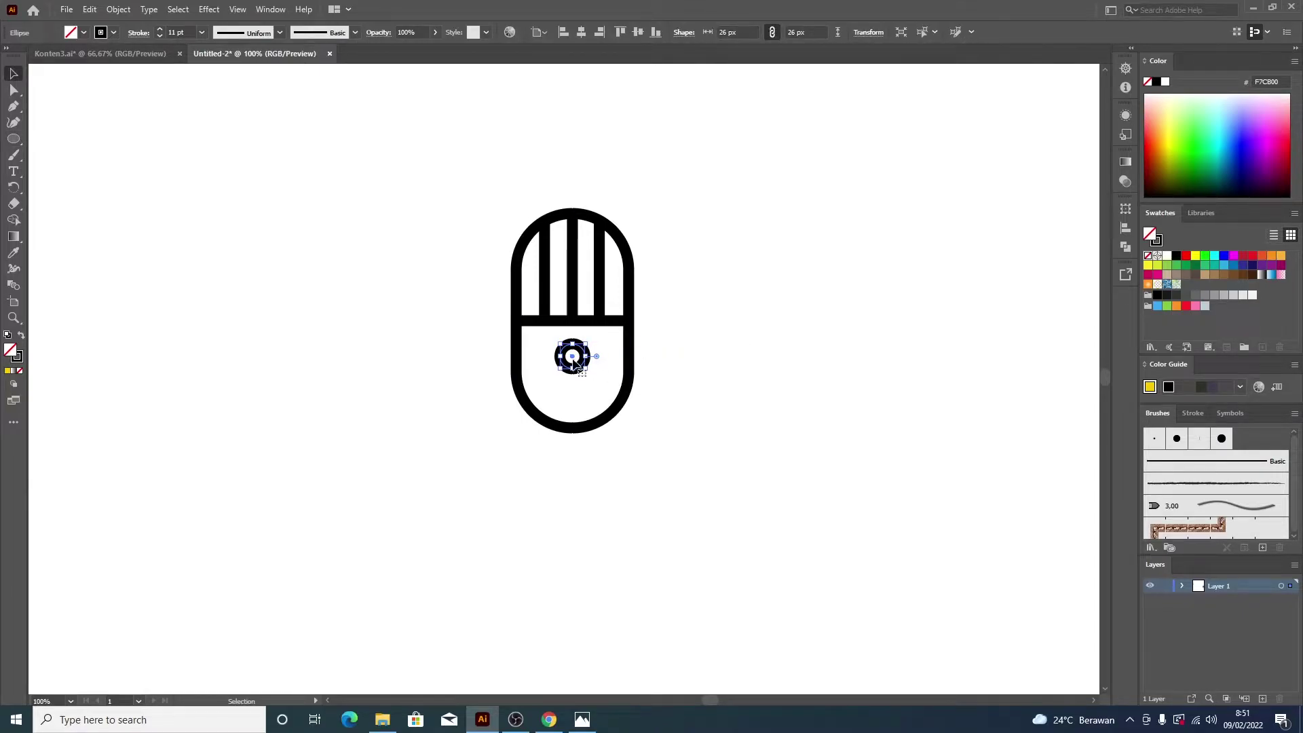
Step: Nudge the ring slightly lower and select the whole microphone drawing
{"action": "left_click_drag", "start_coordinate": [572, 358], "coordinate": [573, 361]}
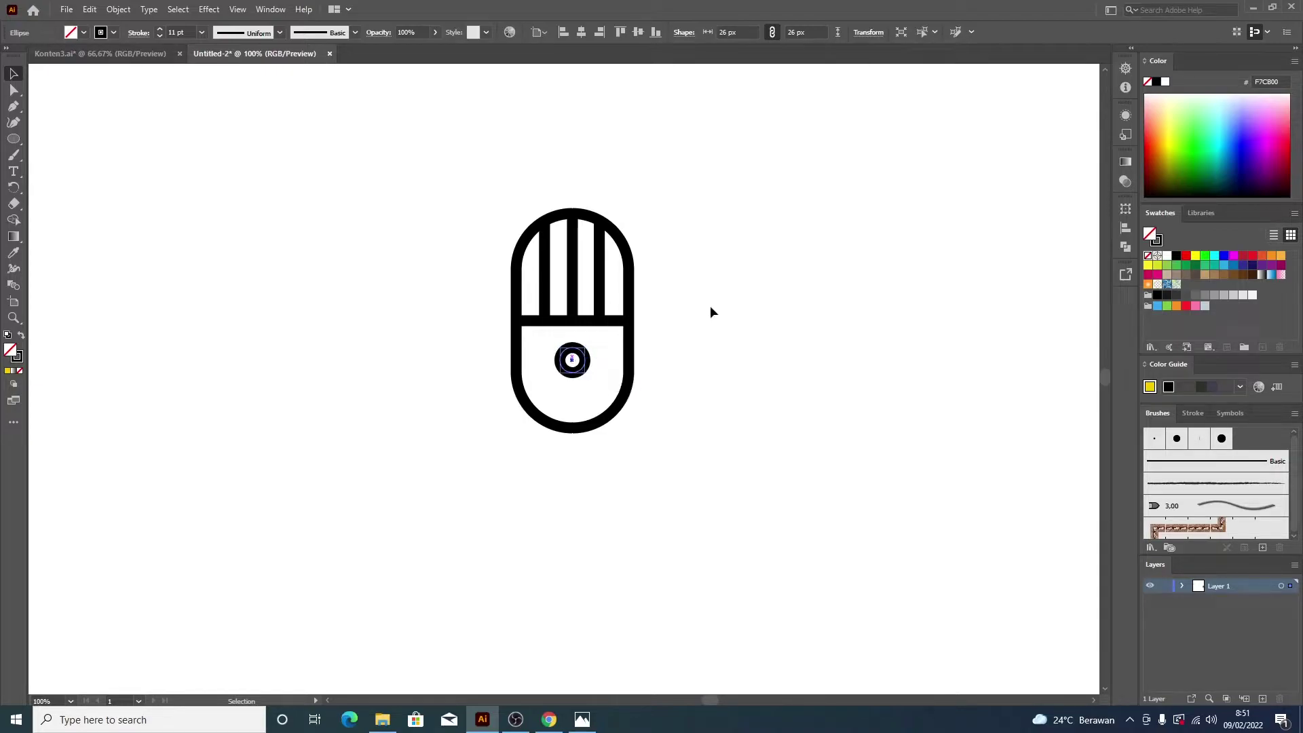
{"action": "left_click", "coordinate": [896, 415]}
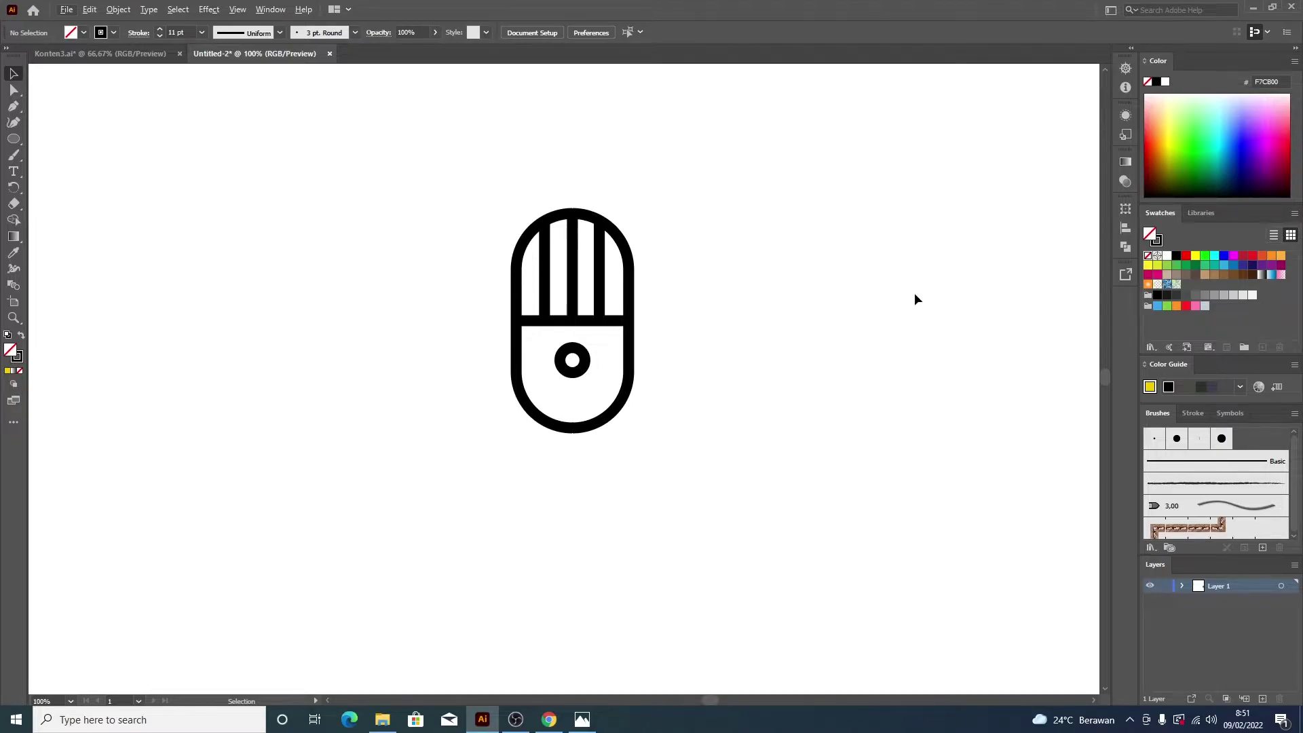
{"action": "left_click_drag", "start_coordinate": [610, 364], "coordinate": [648, 370]}
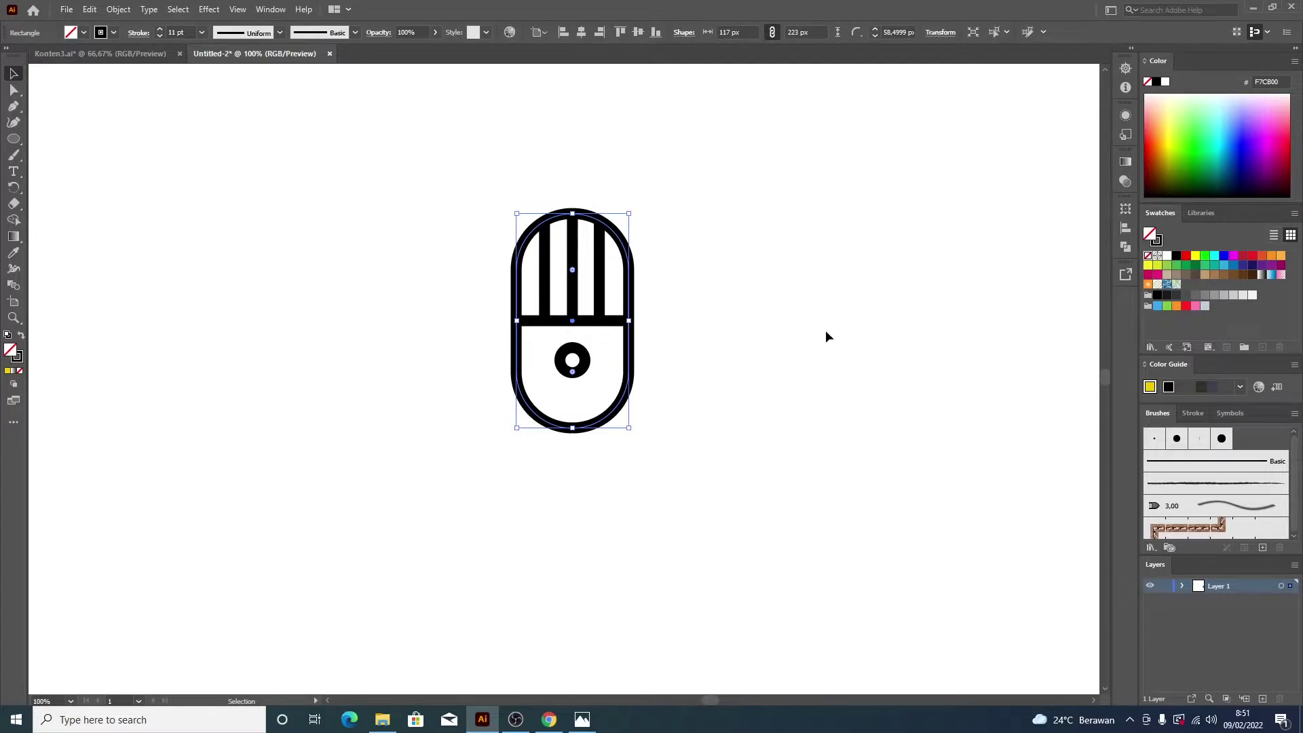
Step: Apply an Offset Path of about 17–18 px around the capsule, previewing the result
{"action": "left_click", "coordinate": [118, 10]}
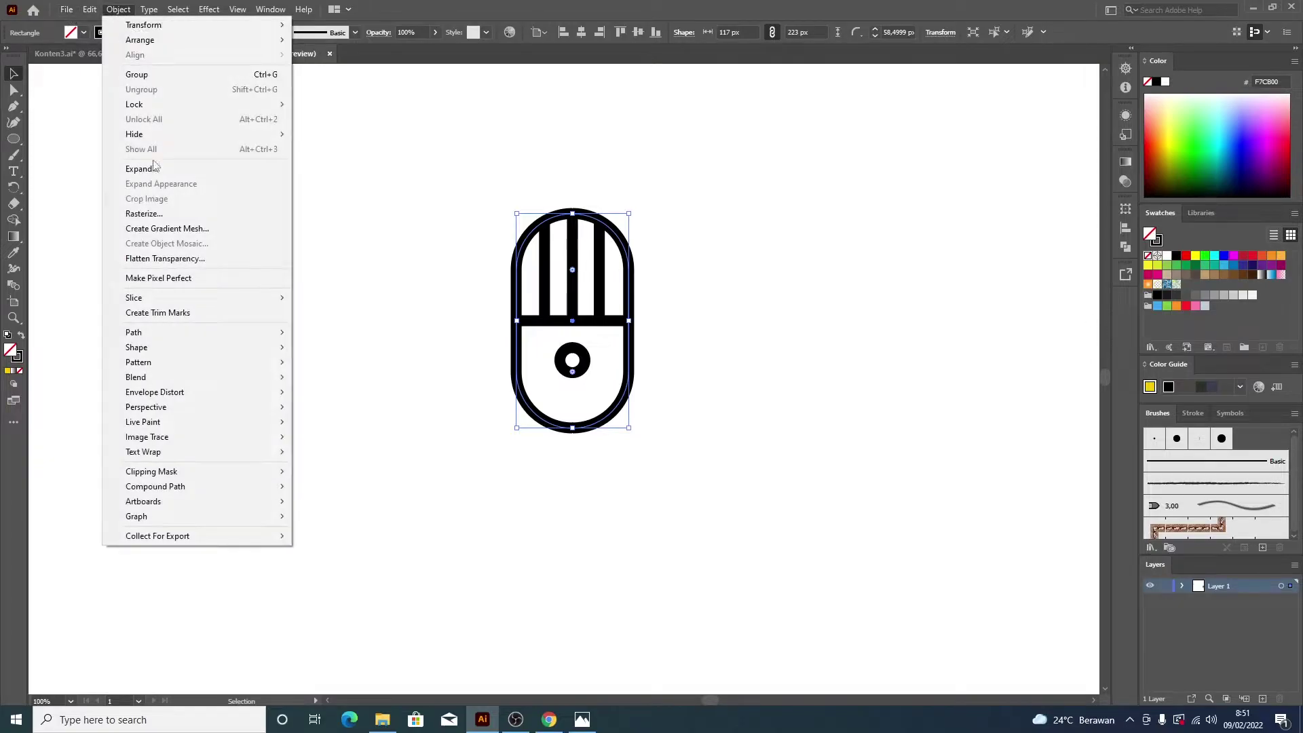
{"action": "mouse_move", "coordinate": [133, 332]}
{"action": "left_click", "coordinate": [336, 381]}
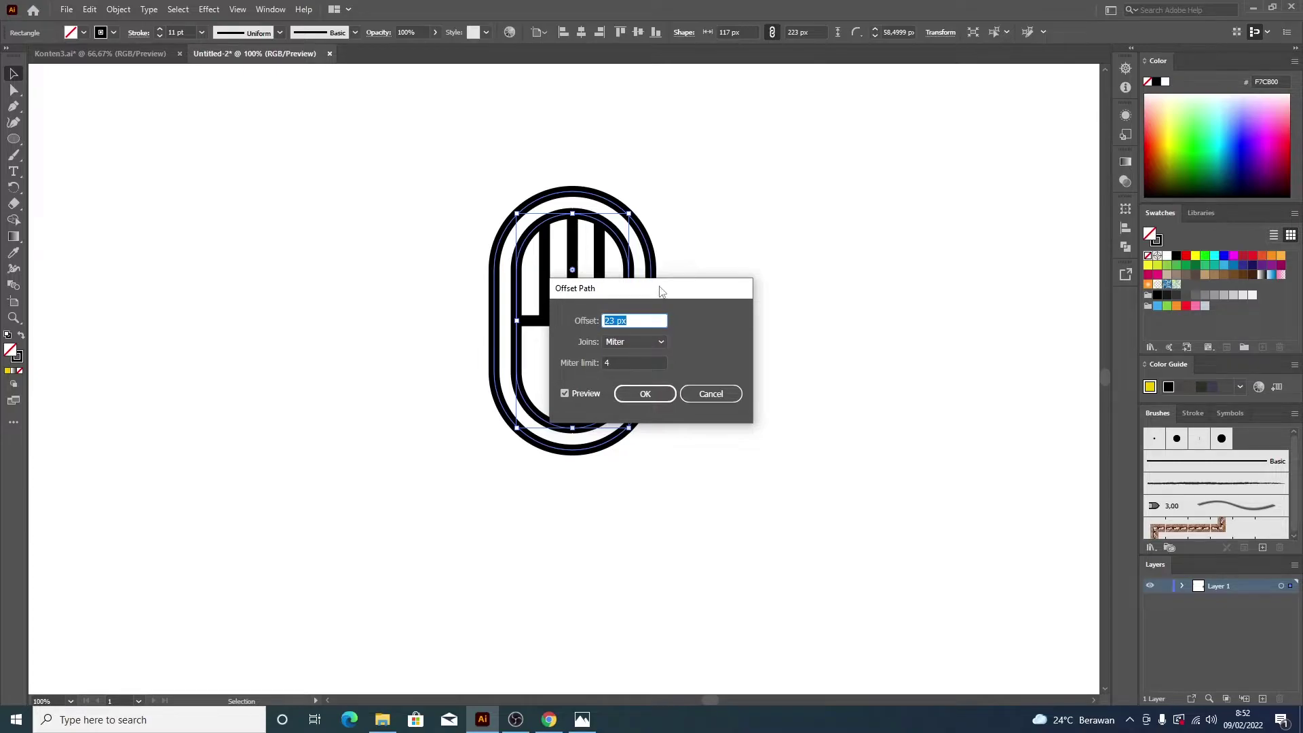
{"action": "left_click_drag", "start_coordinate": [661, 292], "coordinate": [909, 292]}
{"action": "key", "text": "Down"}
{"action": "key", "text": "Down"}
{"action": "key", "text": "Down"}
{"action": "key", "text": "Down"}
{"action": "key", "text": "Down"}
{"action": "key", "text": "Down"}
{"action": "key", "text": "Down"}
{"action": "key", "text": "Down"}
{"action": "key", "text": "Down"}
{"action": "key", "text": "Down"}
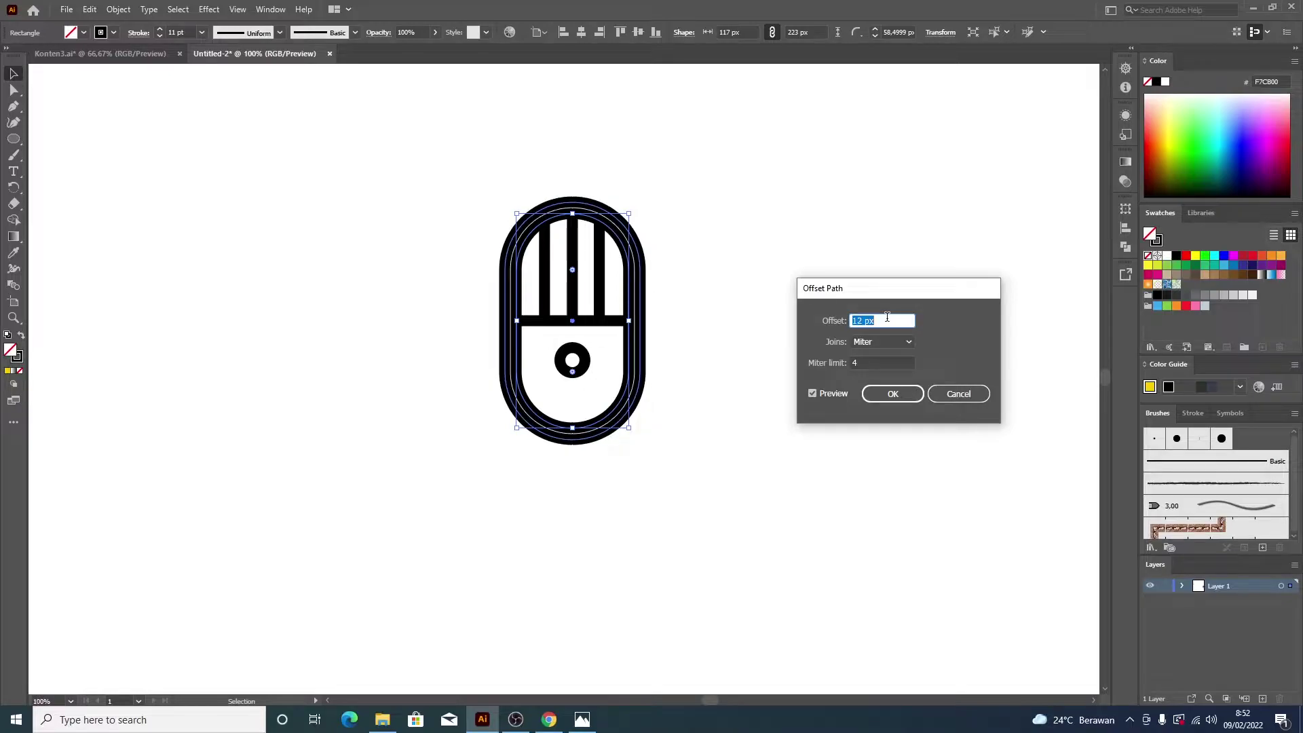
{"action": "key", "text": "Down"}
{"action": "key", "text": "Up"}
{"action": "key", "text": "Up"}
{"action": "key", "text": "Up"}
{"action": "key", "text": "Up"}
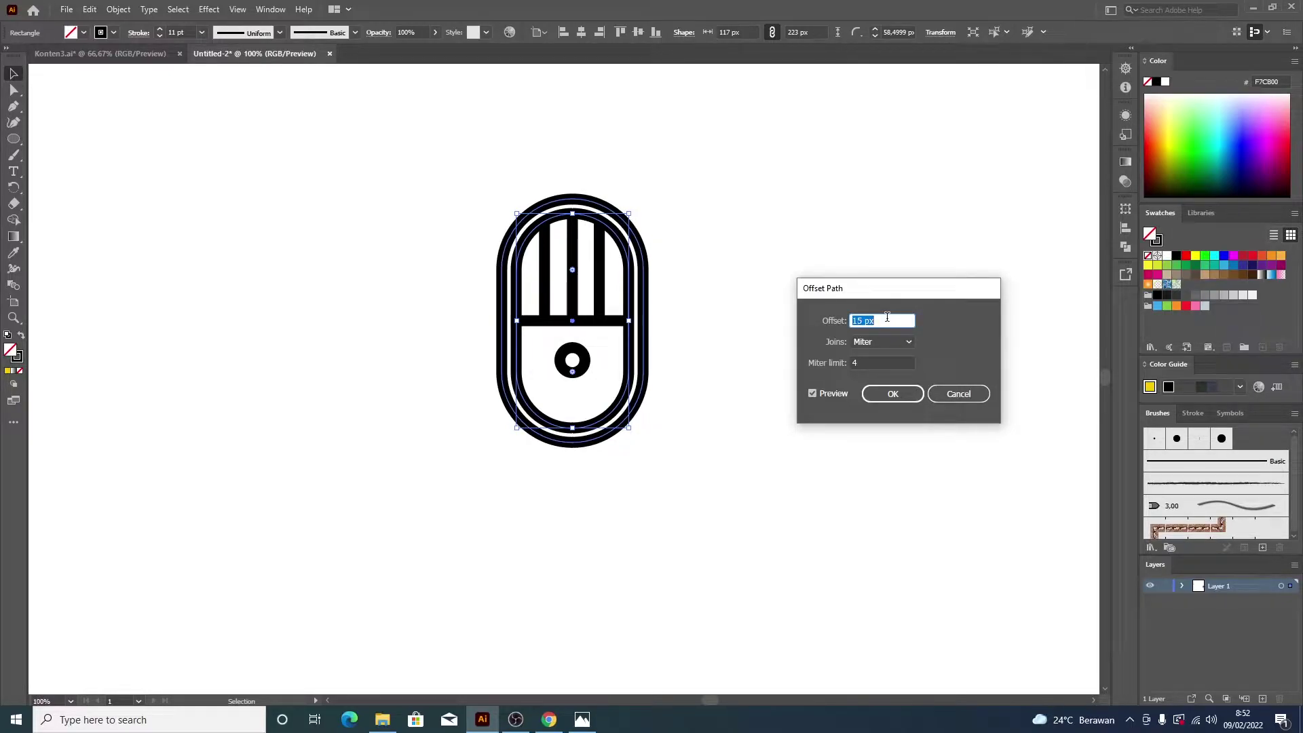
{"action": "key", "text": "Up"}
{"action": "key", "text": "Up"}
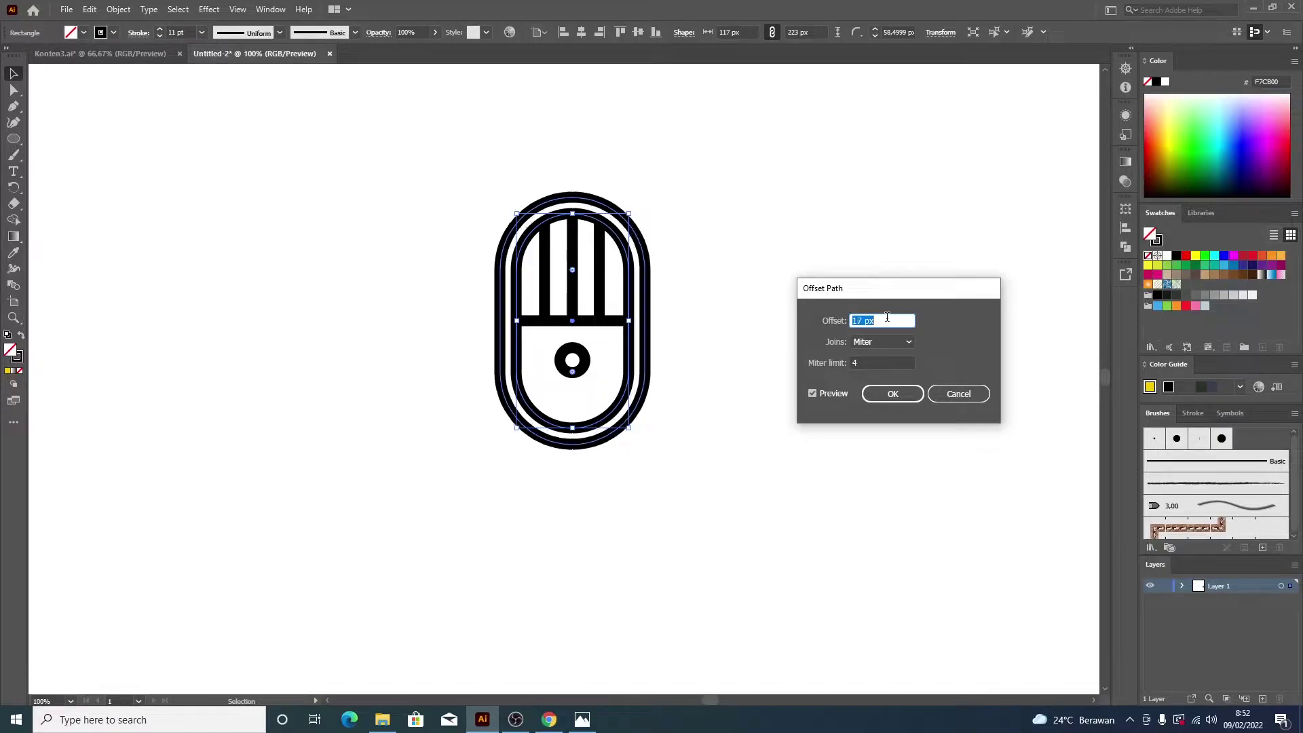
{"action": "key", "text": "Up"}
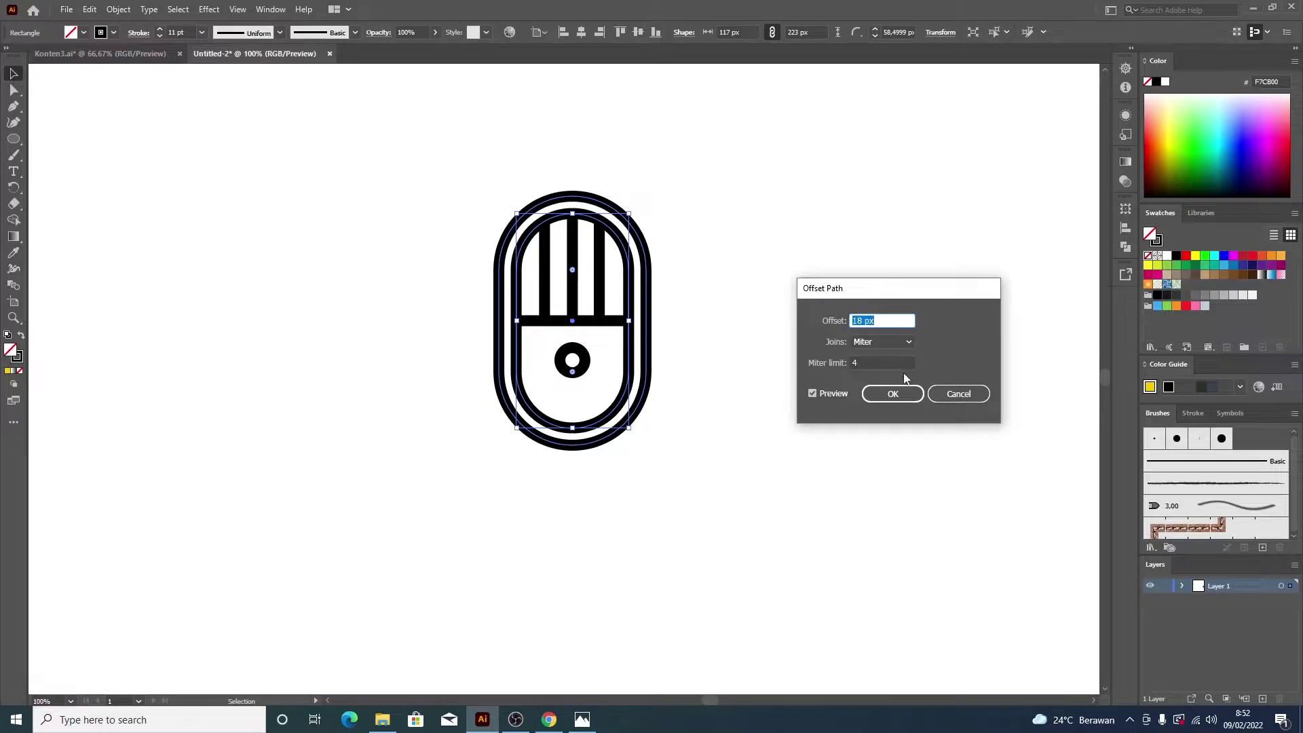
{"action": "left_click", "coordinate": [900, 399]}
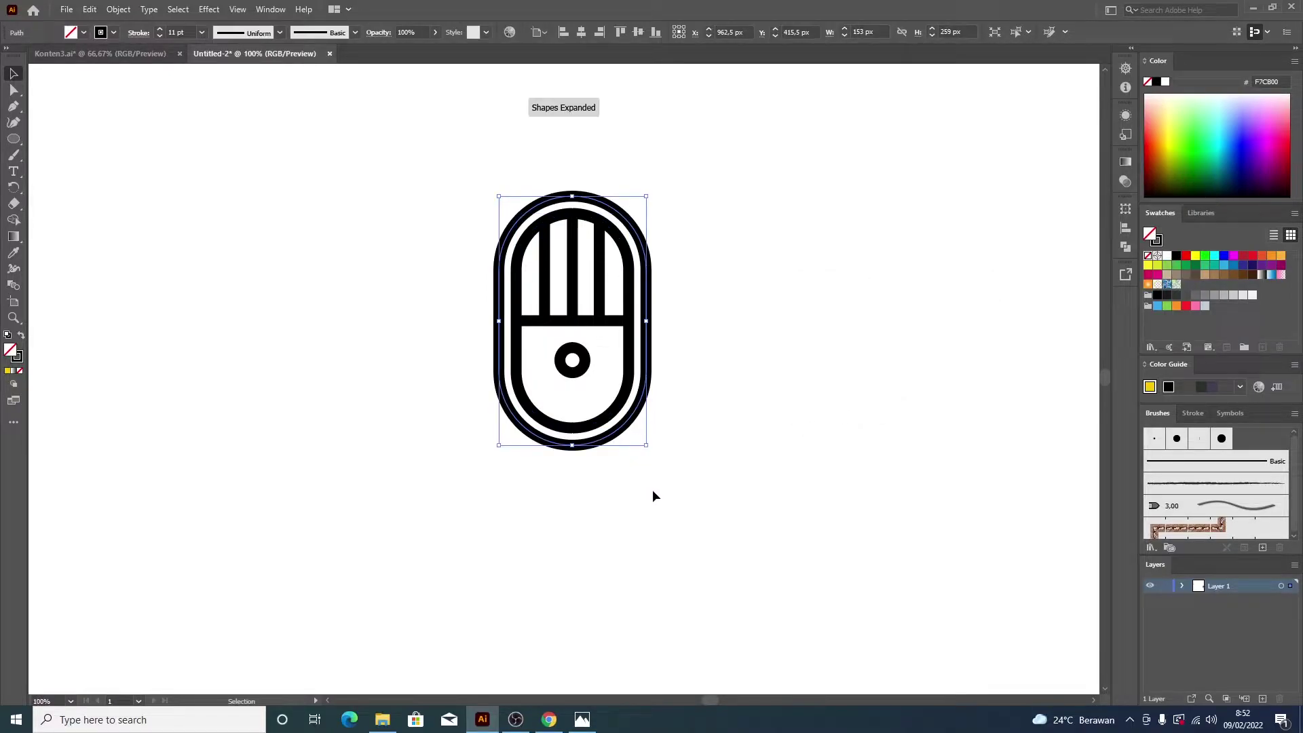
{"action": "left_click", "coordinate": [759, 441]}
Step: Scissor-cut the outer outline at both sides level with the bar and delete its top arc
{"action": "left_click", "coordinate": [650, 364]}
{"action": "key", "text": "c"}
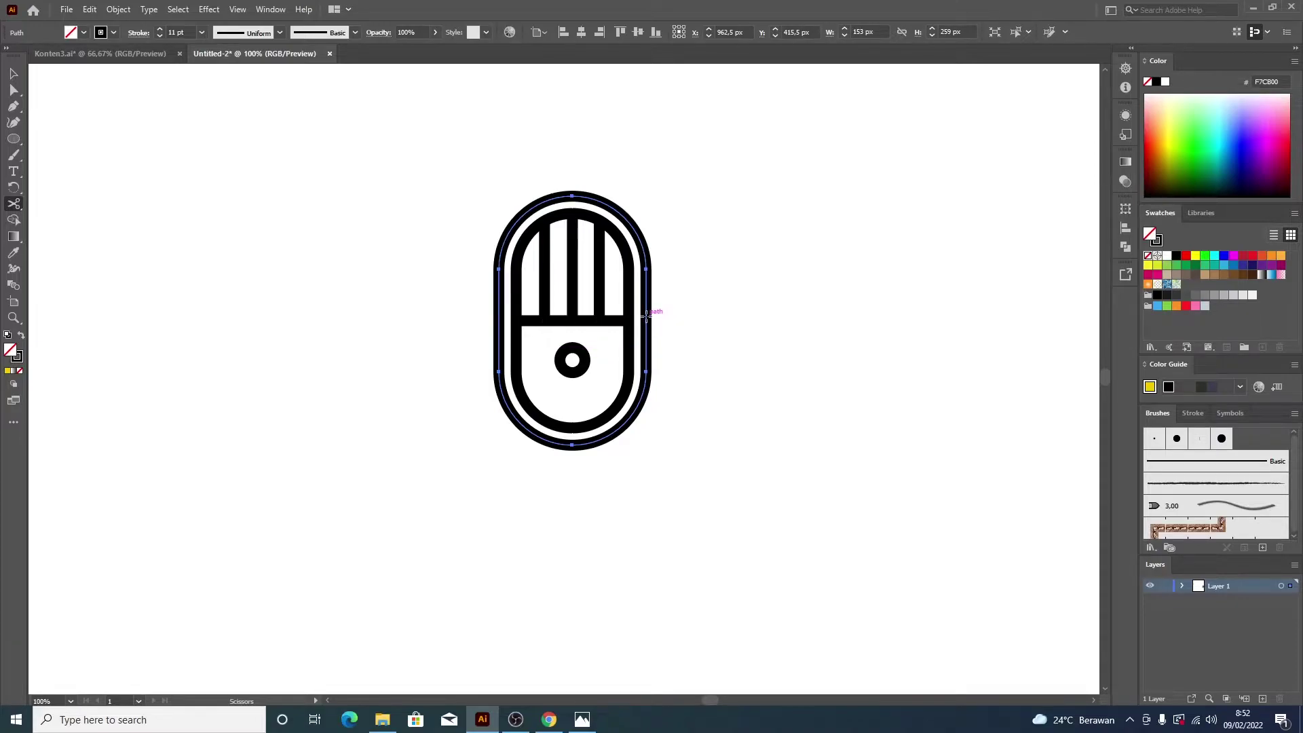
{"action": "left_click", "coordinate": [647, 321]}
{"action": "left_click", "coordinate": [647, 320]}
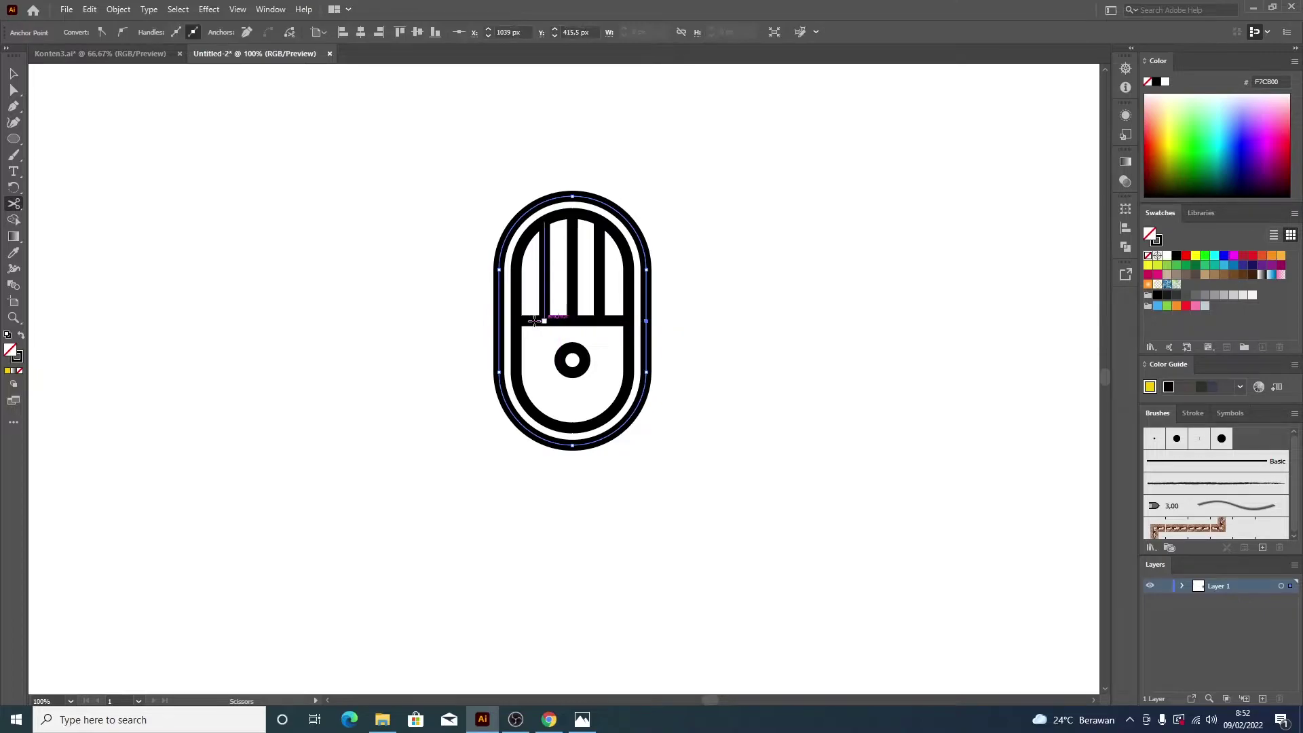
{"action": "left_click", "coordinate": [499, 320]}
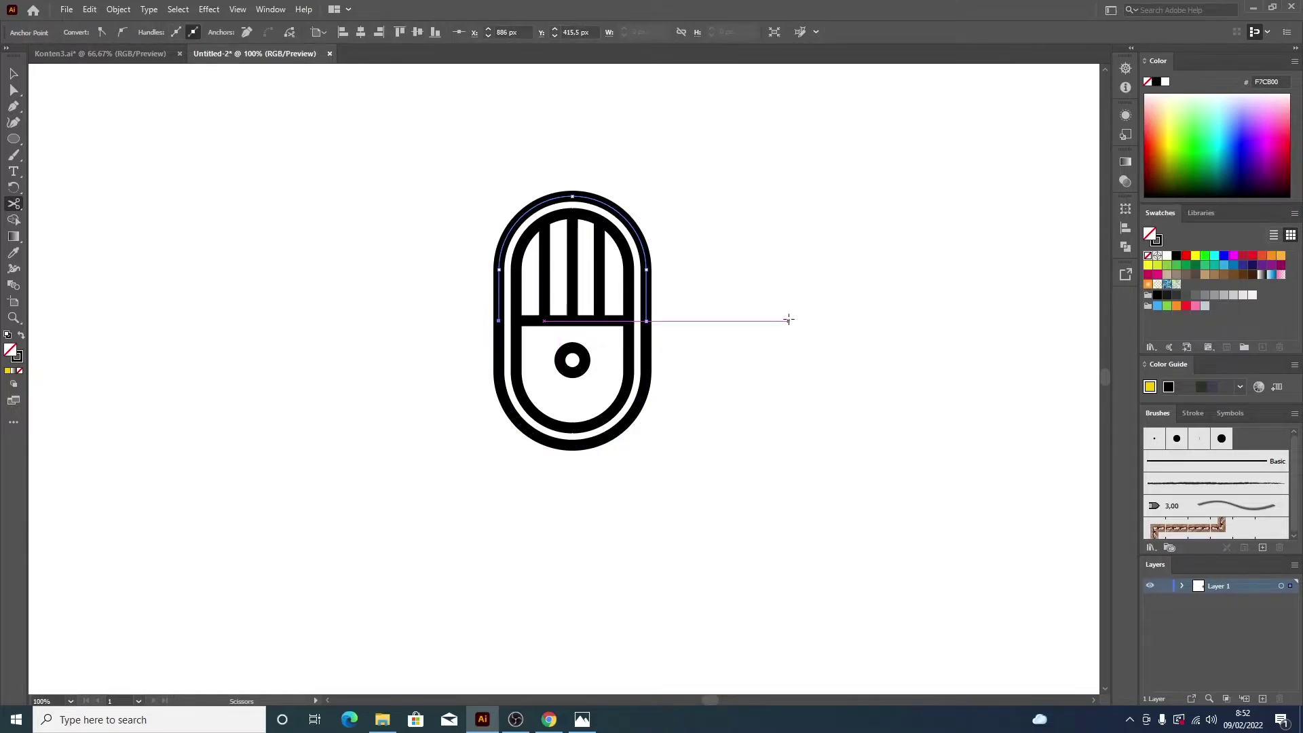
{"action": "key", "text": "Delete"}
{"action": "key", "text": "v"}
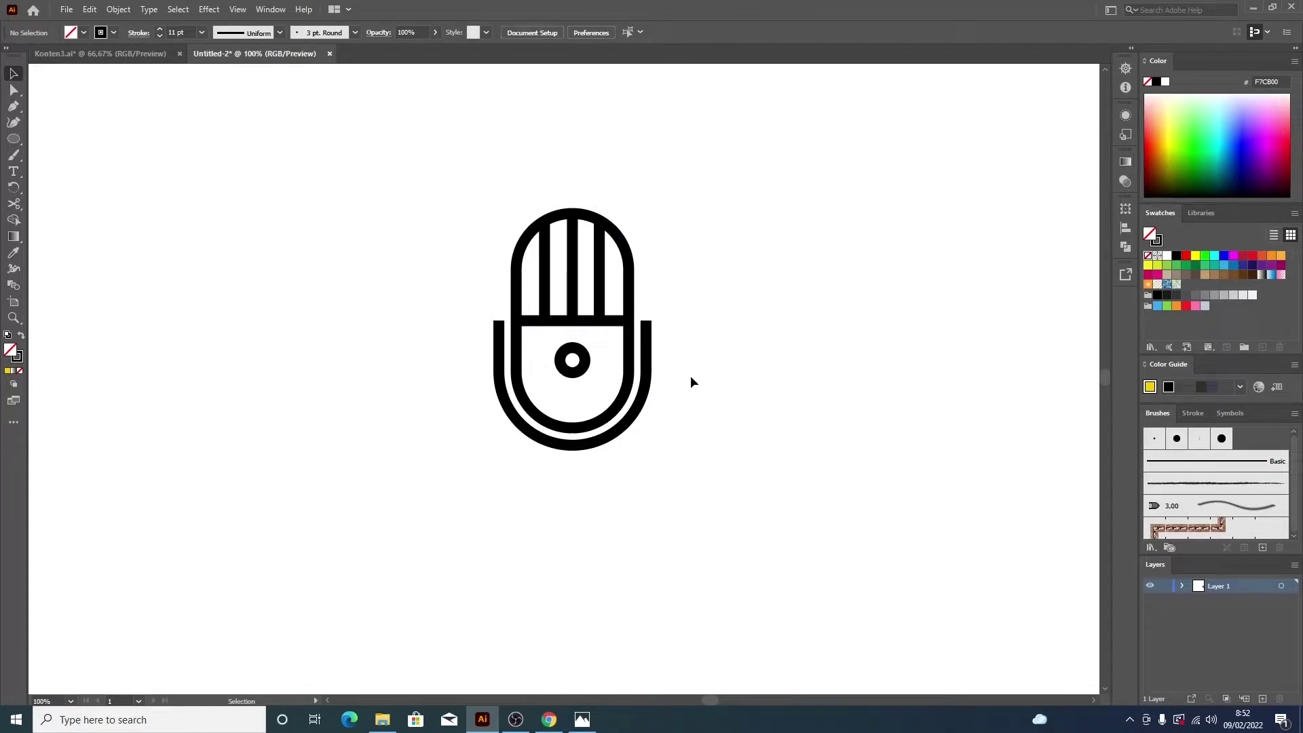
Step: Drag the horizontal divider's right end out so it spans the U-shaped cradle
{"action": "left_click", "coordinate": [650, 371]}
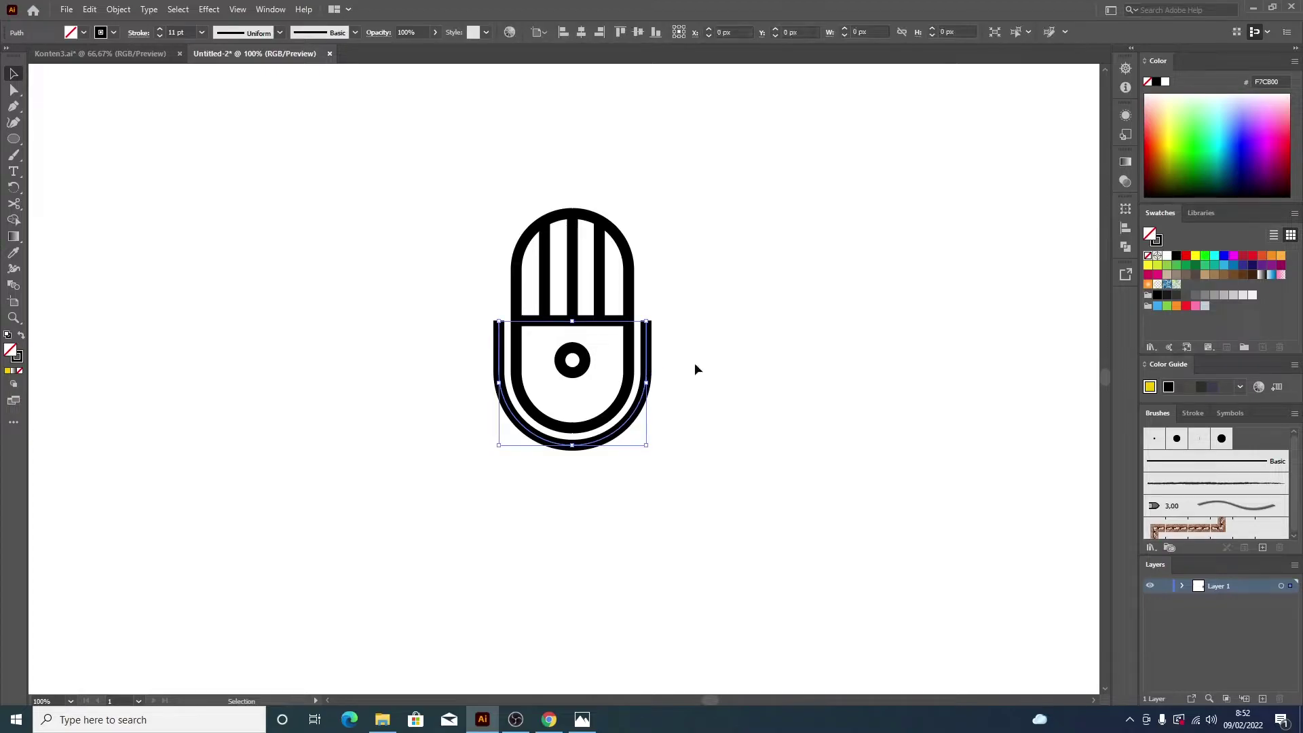
{"action": "left_click", "coordinate": [729, 349]}
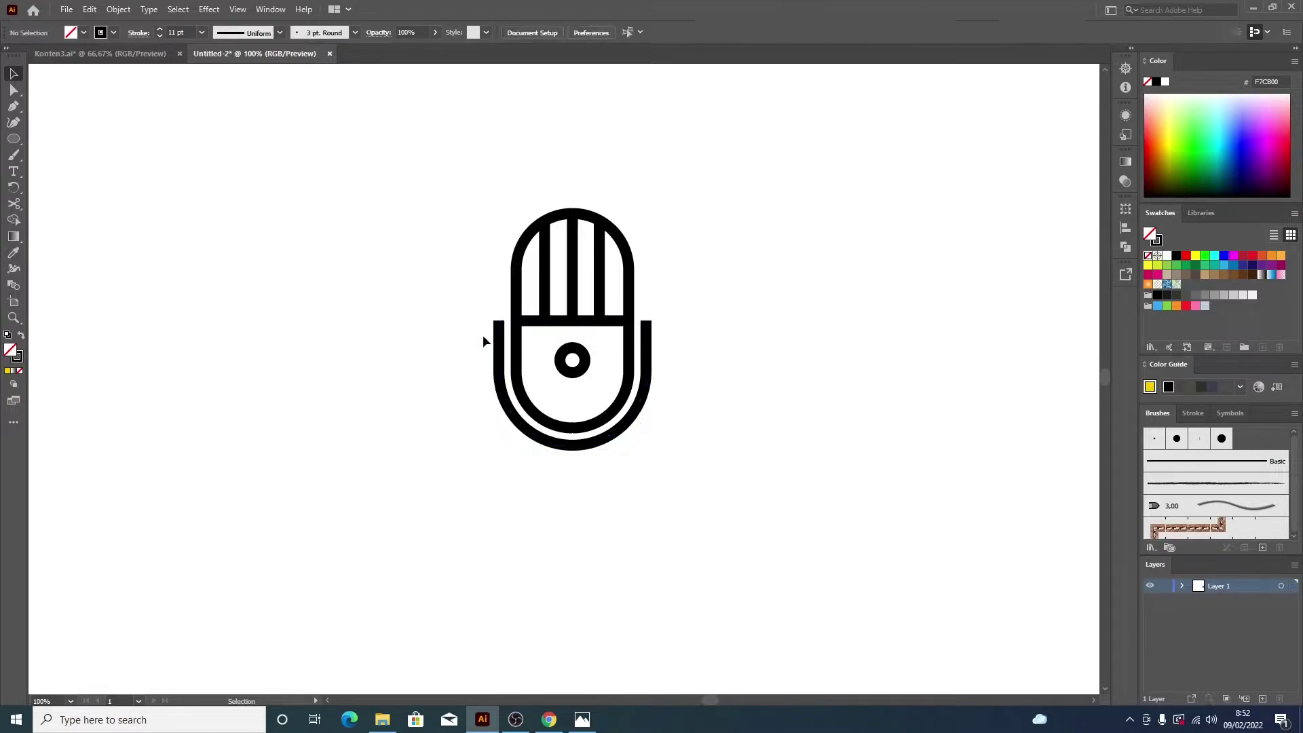
{"action": "left_click", "coordinate": [565, 323]}
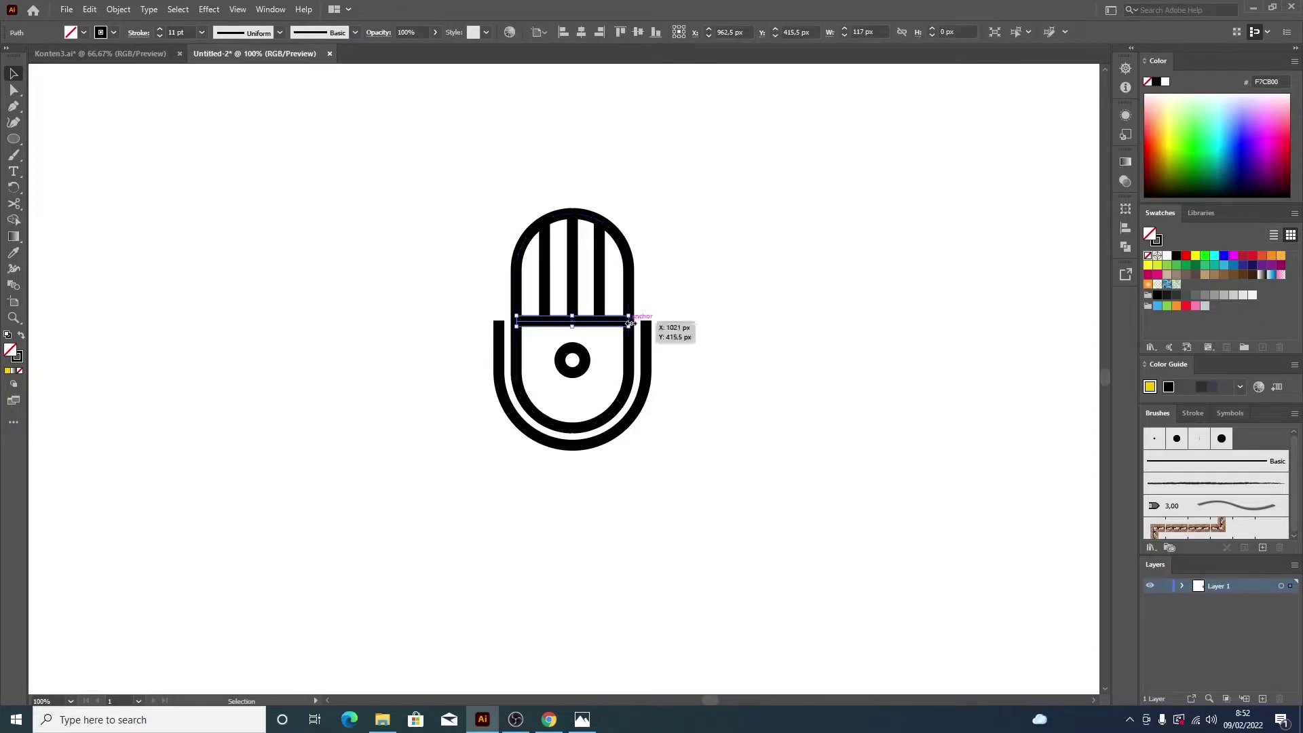
{"action": "left_click_drag", "start_coordinate": [630, 325], "coordinate": [652, 324]}
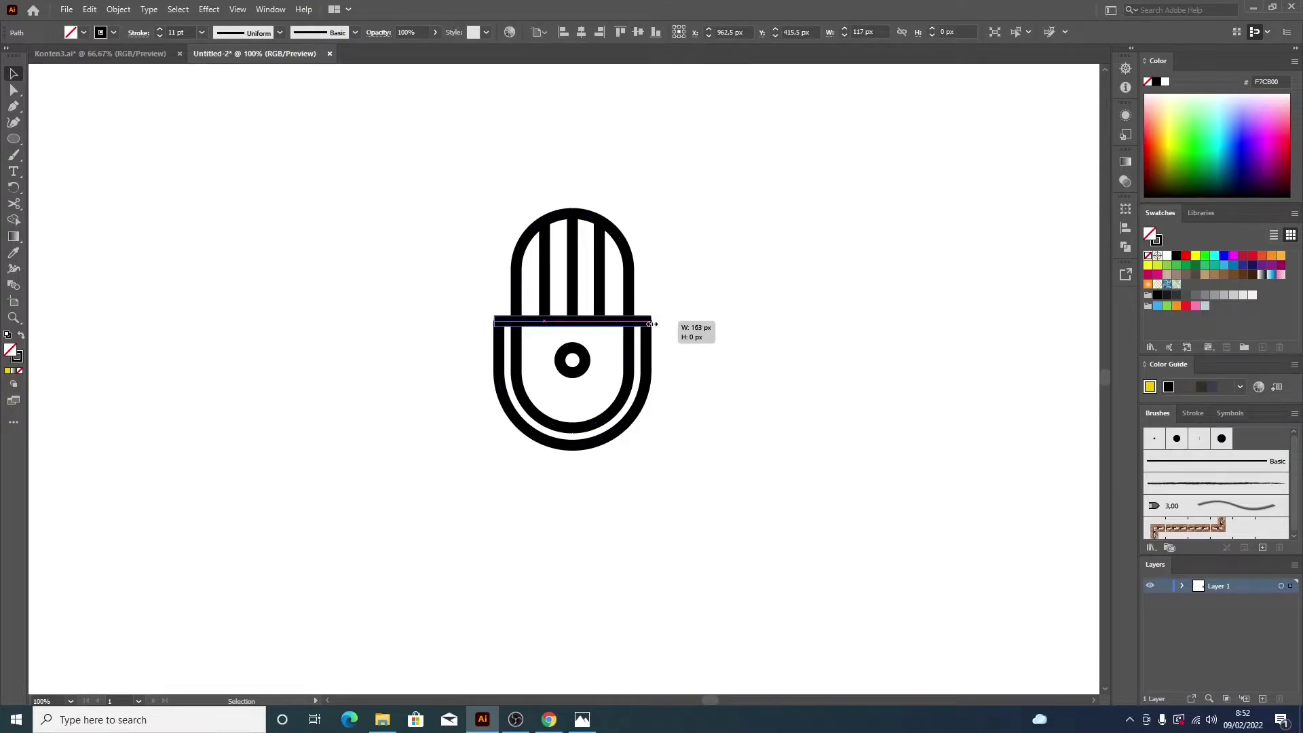
{"action": "left_click", "coordinate": [718, 332]}
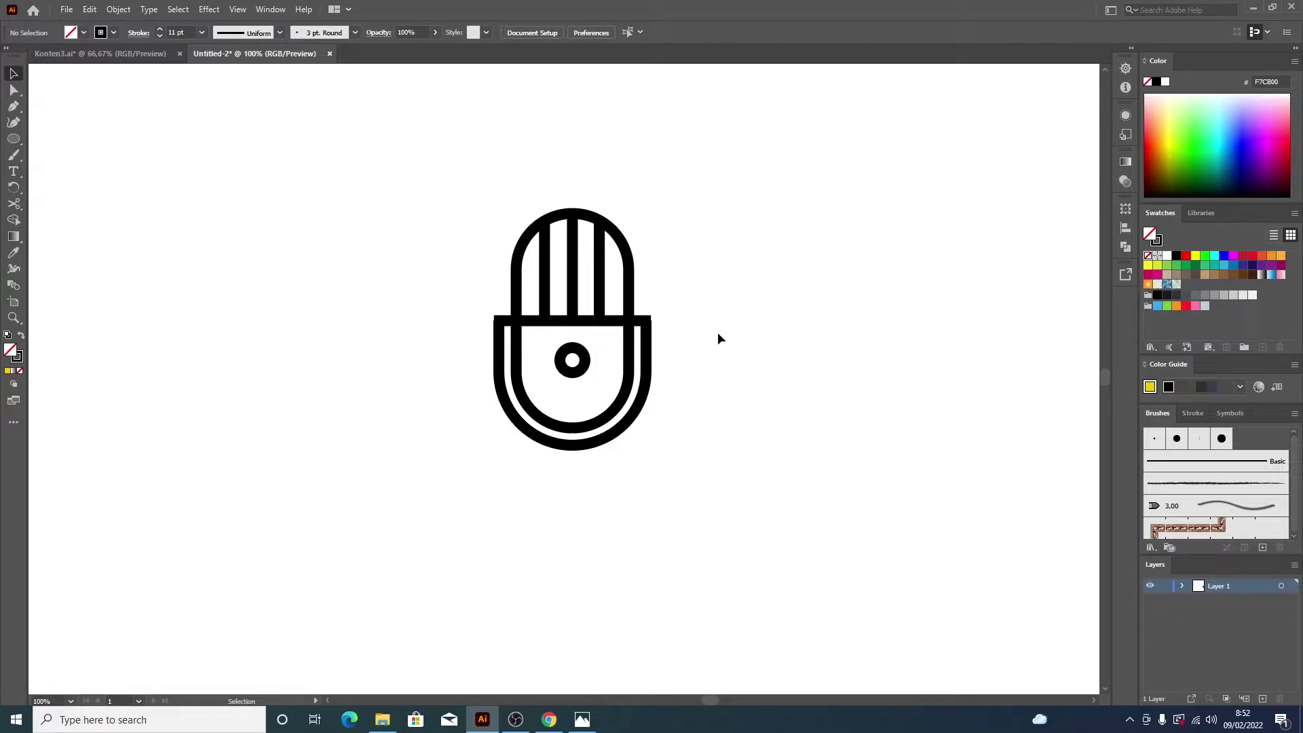
Step: Zoom in and check the divider's ends against the U-shaped cradle
{"action": "scroll", "coordinate": [666, 316], "scroll_direction": "up", "scroll_amount": 2}
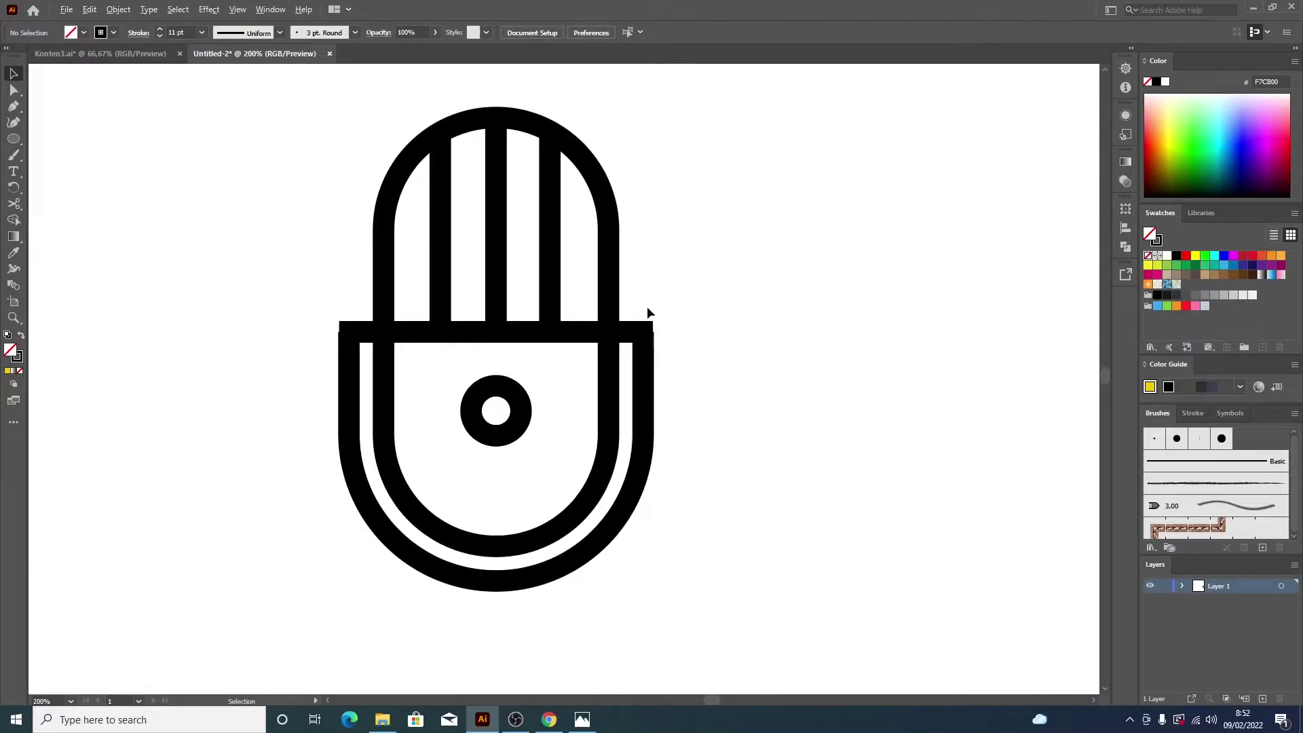
{"action": "scroll", "coordinate": [646, 312], "scroll_direction": "up", "scroll_amount": 2}
{"action": "left_click", "coordinate": [641, 346]}
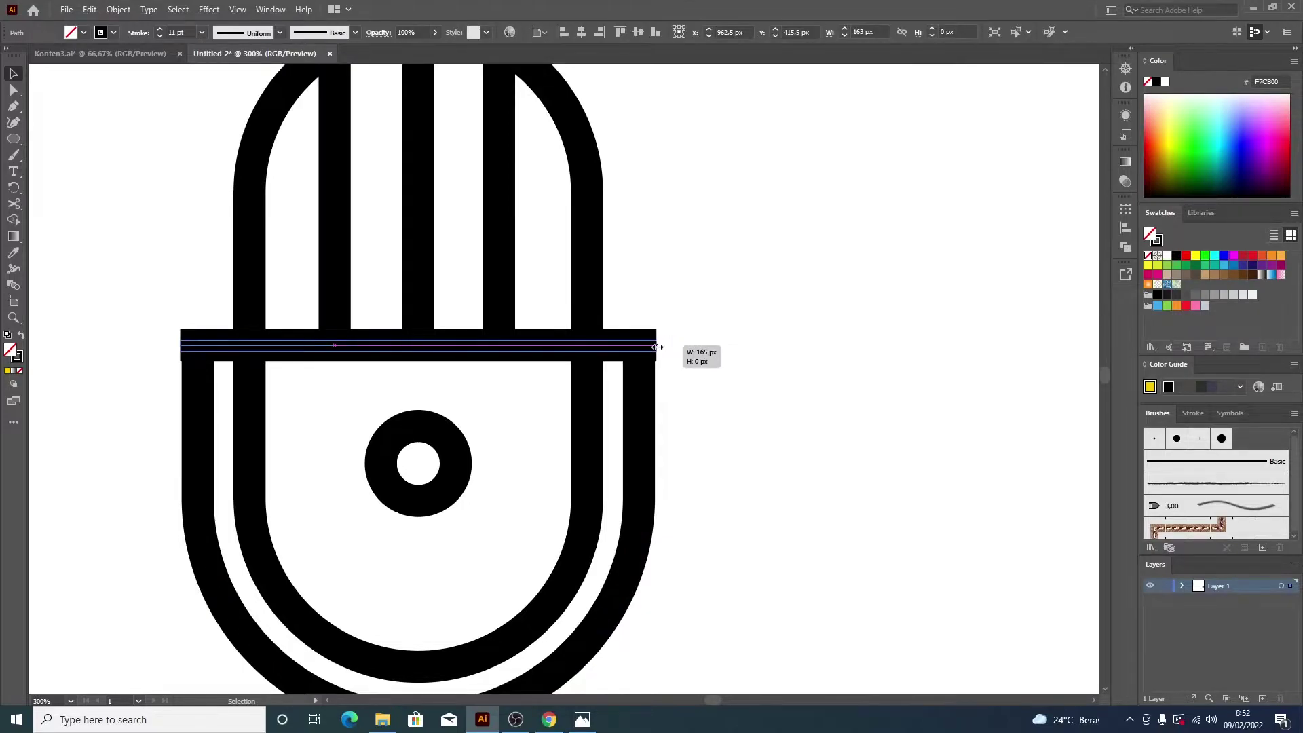
{"action": "left_click", "coordinate": [714, 353]}
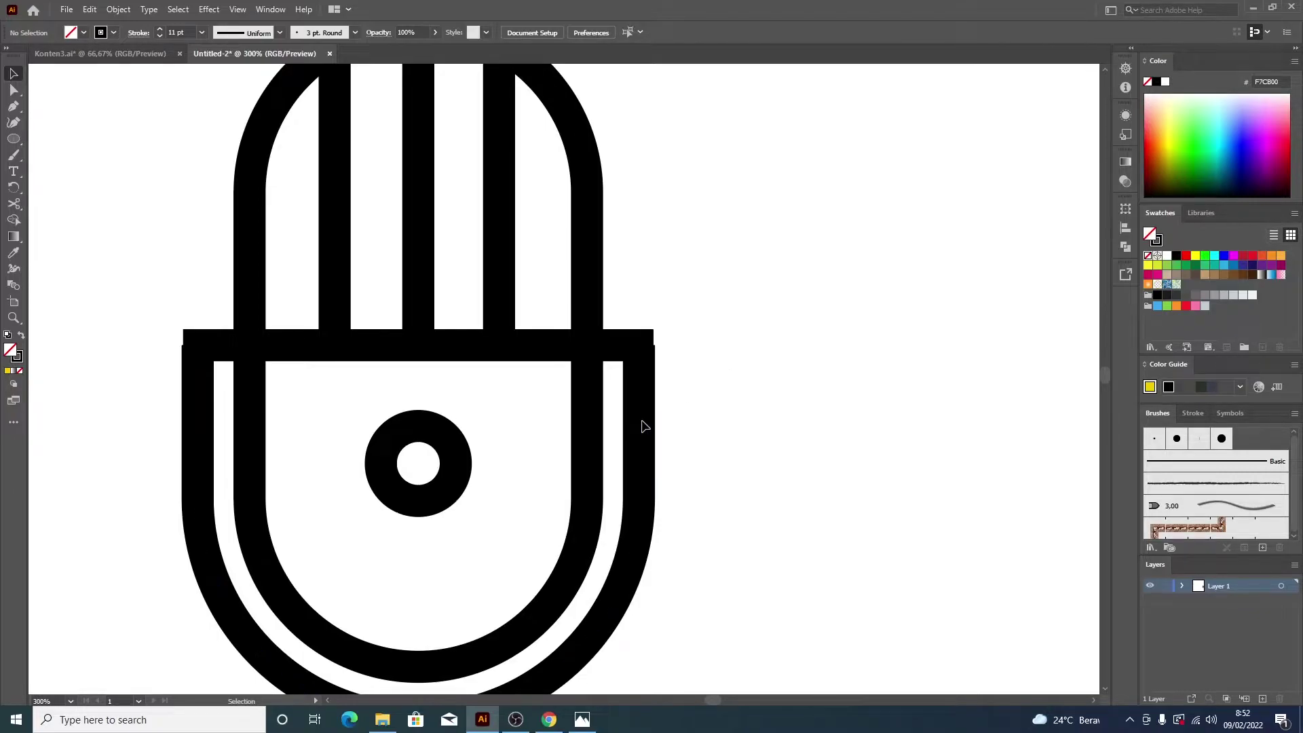
{"action": "left_click", "coordinate": [644, 375]}
{"action": "left_click", "coordinate": [714, 367]}
{"action": "scroll", "coordinate": [713, 367], "scroll_direction": "down", "scroll_amount": 2}
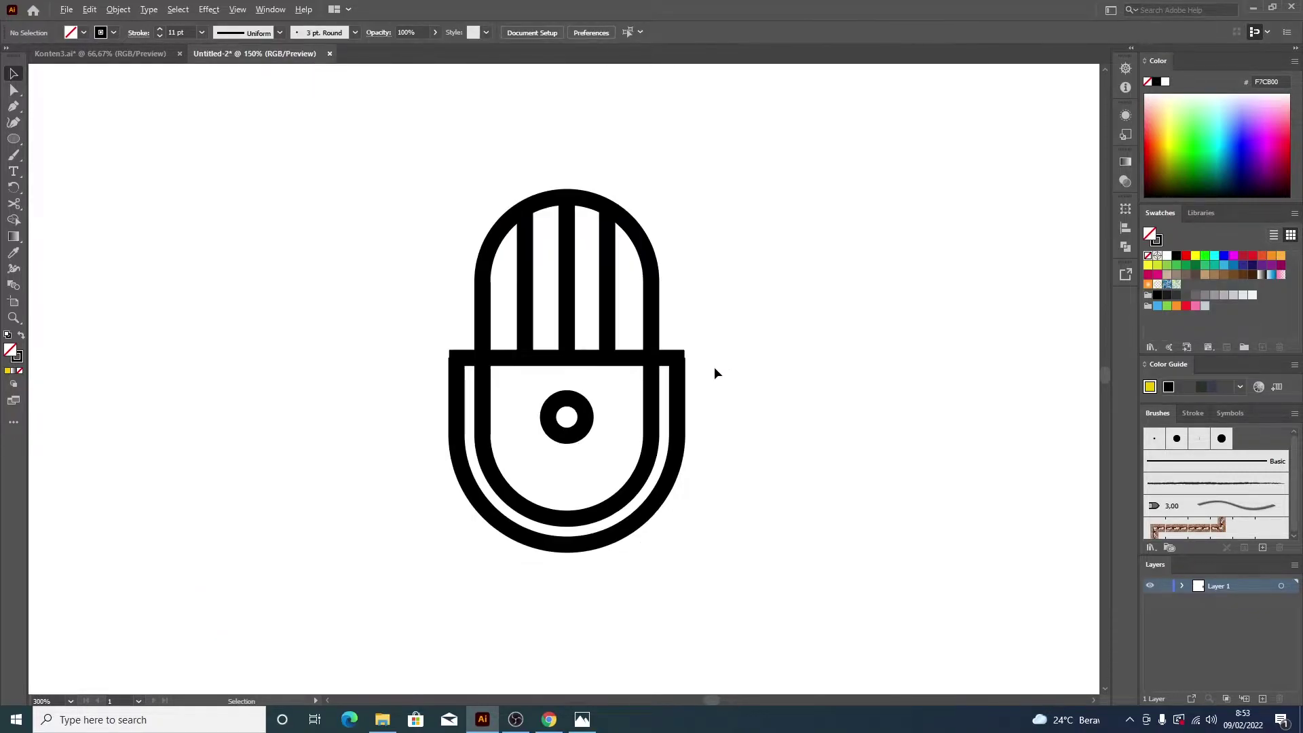
{"action": "scroll", "coordinate": [779, 385], "scroll_direction": "down", "scroll_amount": 1}
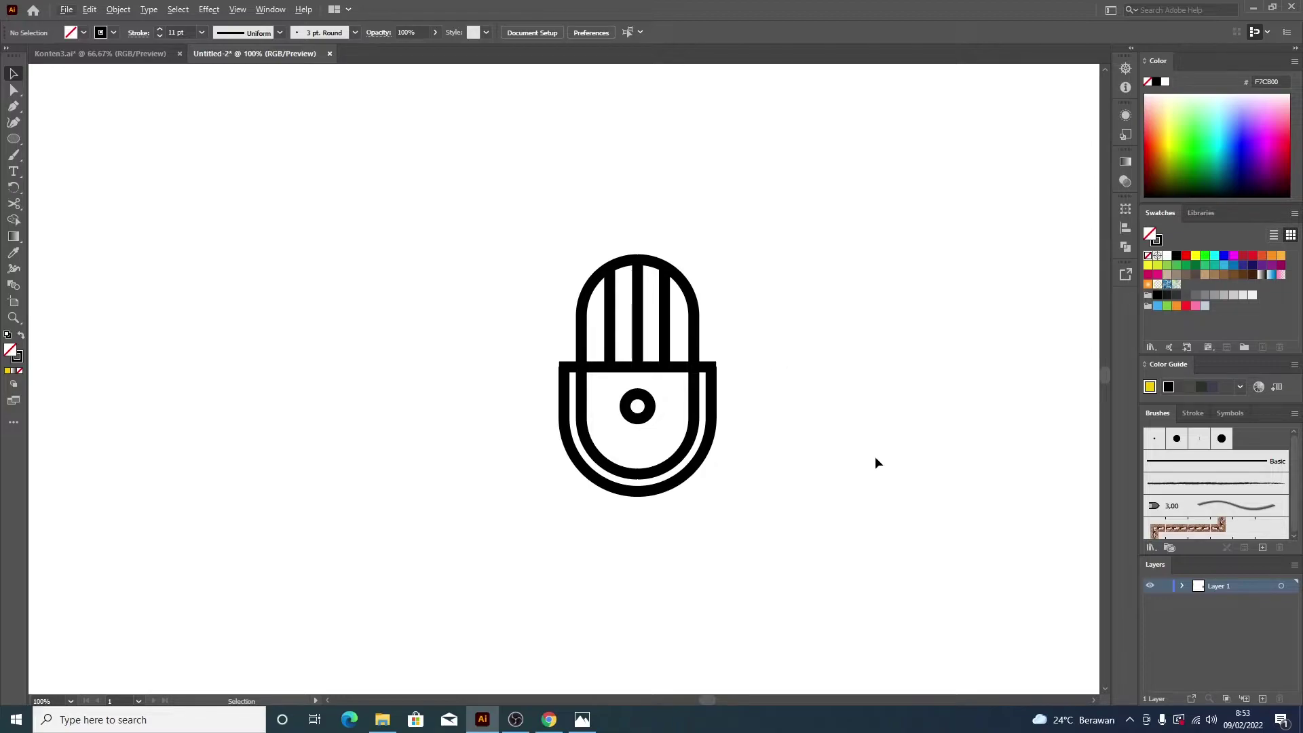
Step: Undo the bar lengthening, cut and offset outline, returning to the plain capsule
{"action": "key", "text": "ctrl+z"}
{"action": "key", "text": "ctrl+z"}
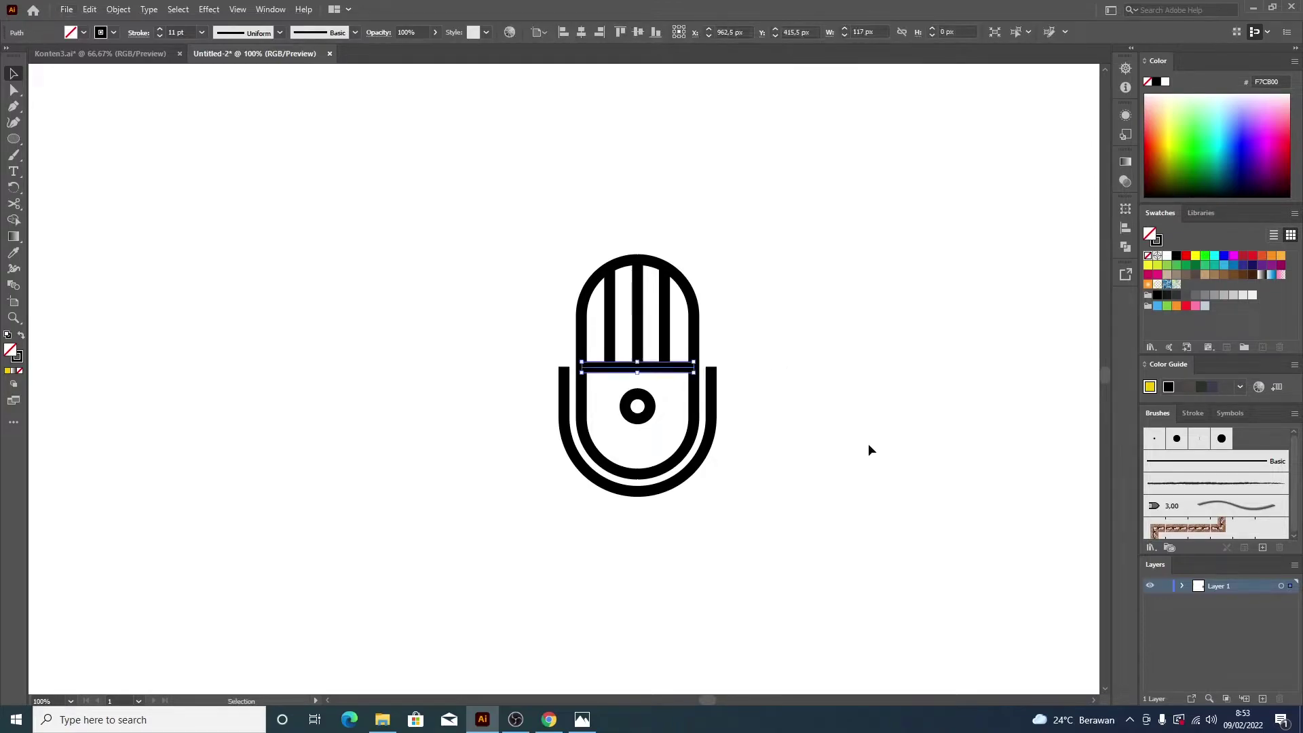
{"action": "left_click", "coordinate": [875, 423]}
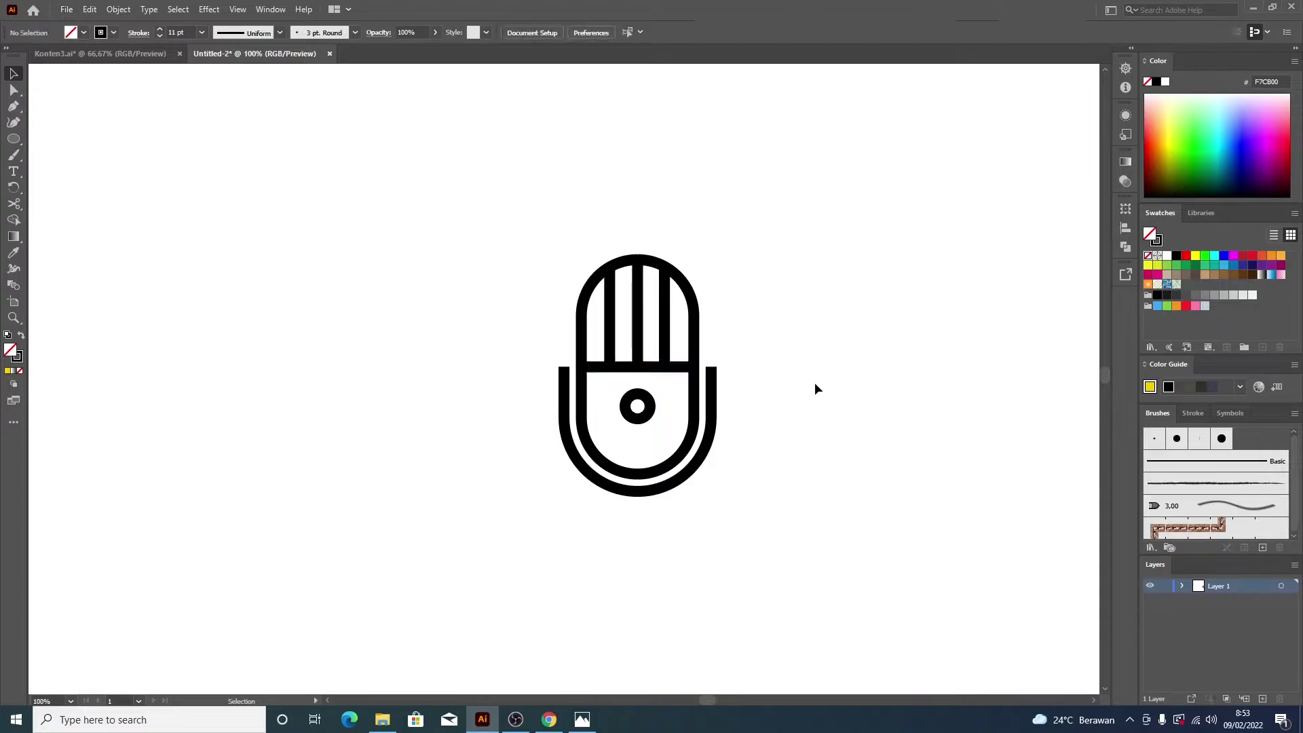
{"action": "left_click", "coordinate": [713, 396]}
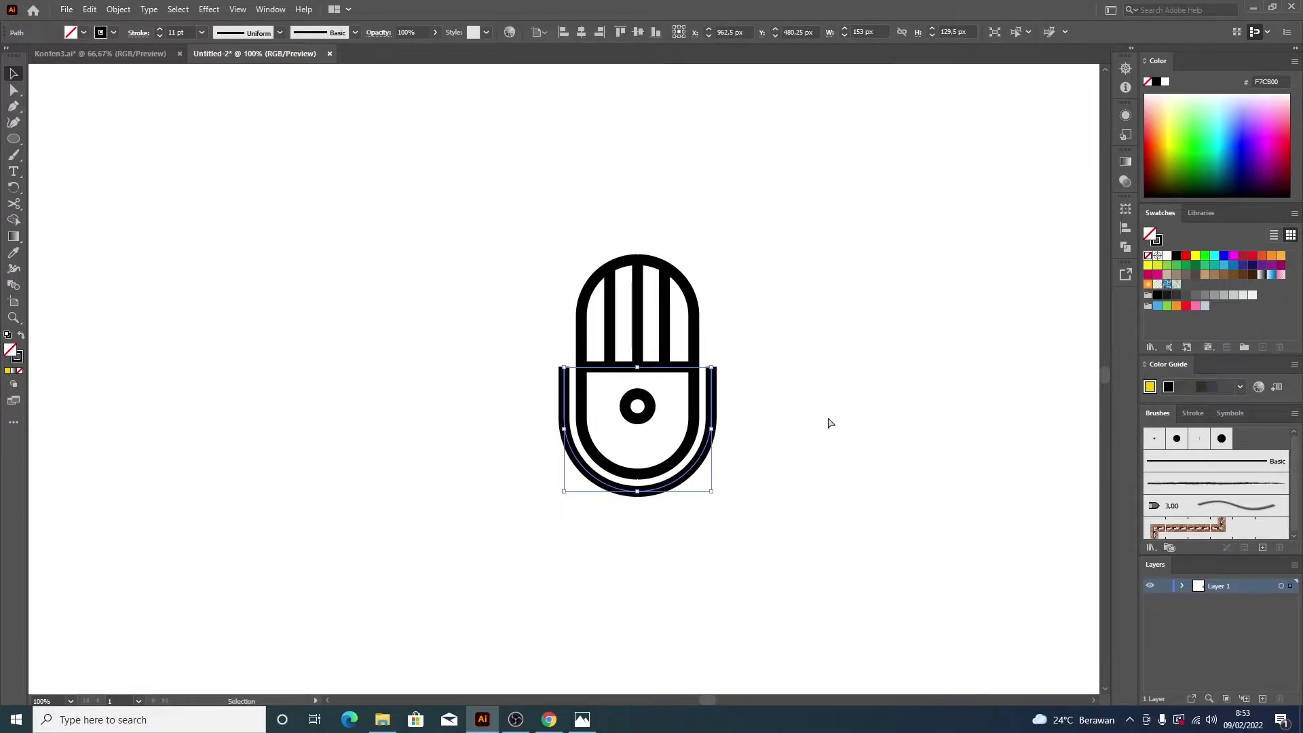
{"action": "key", "text": "ctrl+z"}
{"action": "key", "text": "Delete"}
{"action": "key", "text": "ctrl+a"}
{"action": "left_click", "coordinate": [828, 416]}
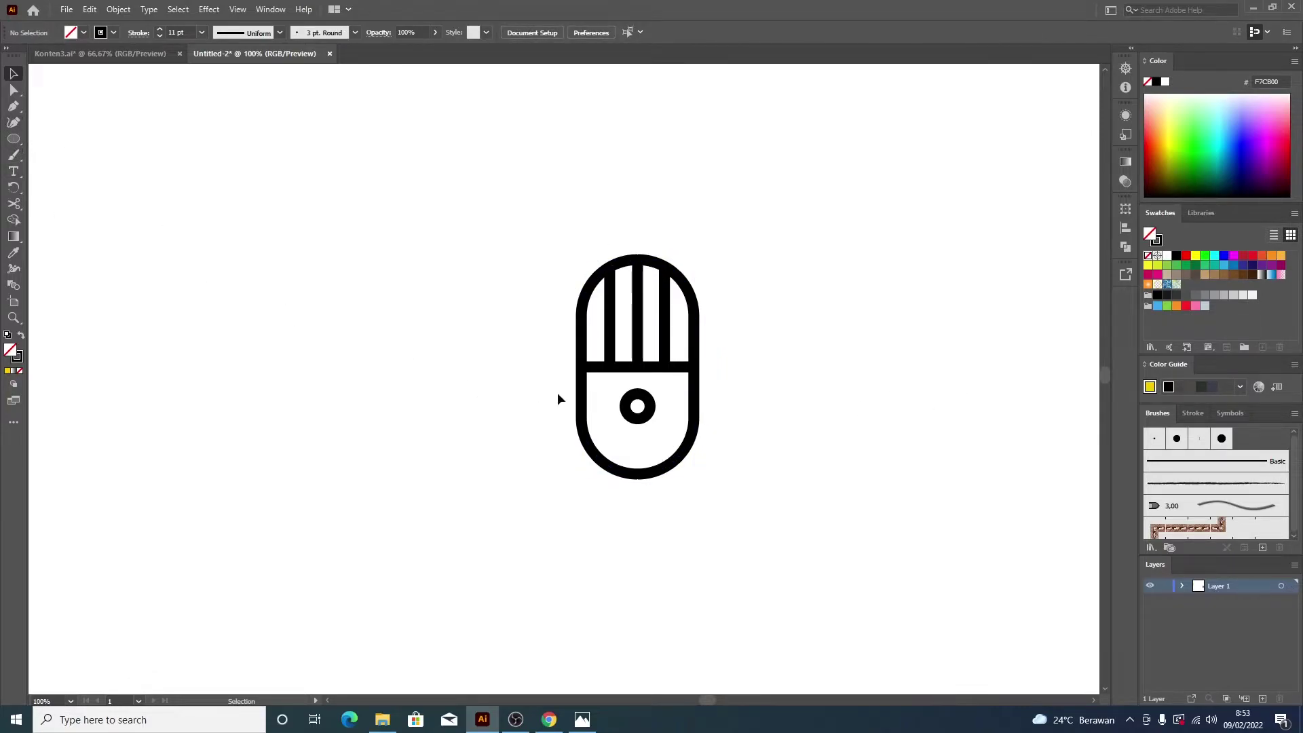
Step: Select all artwork and apply a 21 px Offset Path around the capsule
{"action": "key", "text": "ctrl+a"}
{"action": "left_click", "coordinate": [119, 10]}
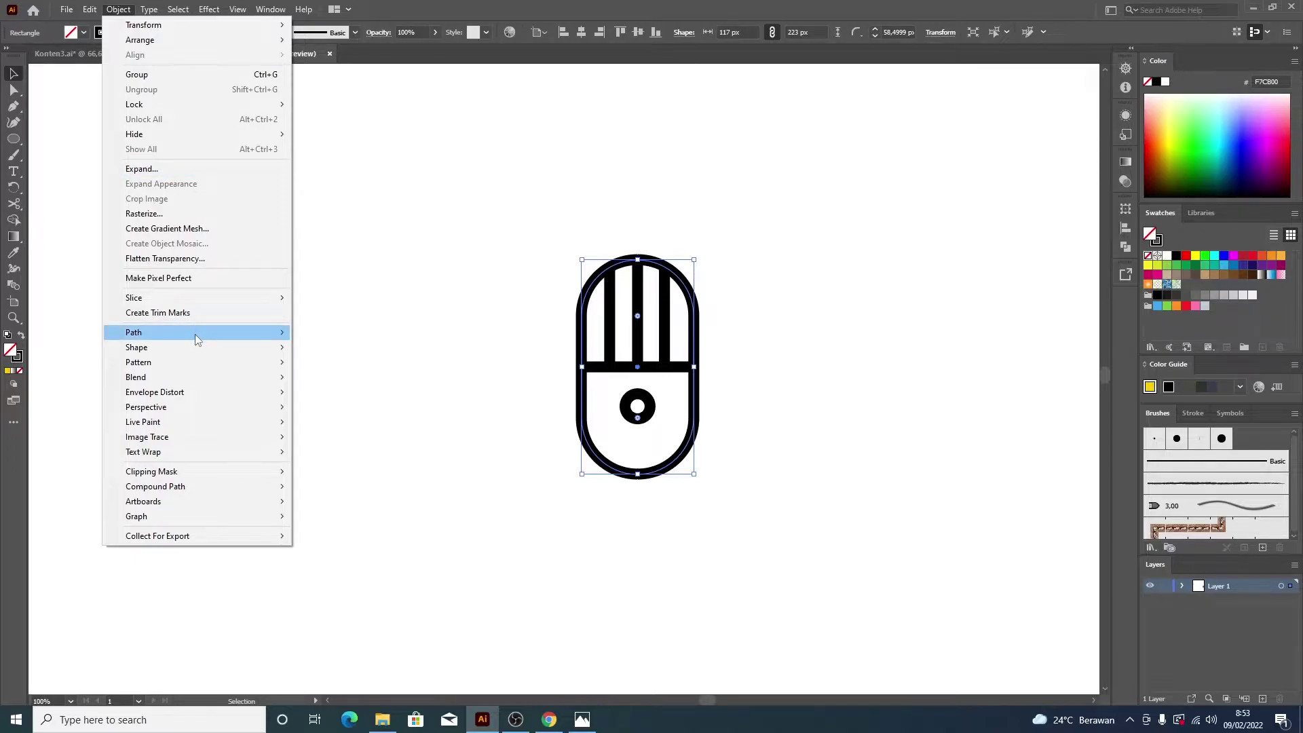
{"action": "mouse_move", "coordinate": [133, 331]}
{"action": "left_click", "coordinate": [332, 382]}
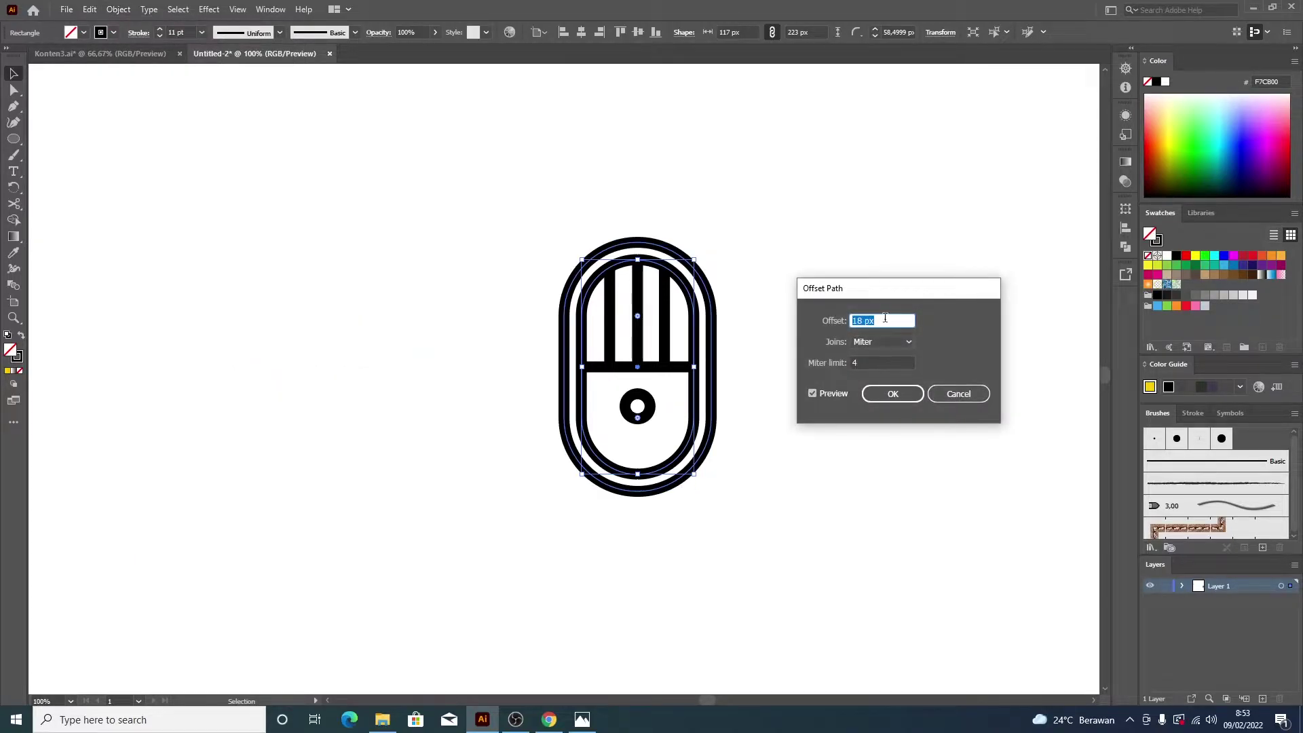
{"action": "scroll", "coordinate": [883, 318], "scroll_direction": "up", "scroll_amount": 4}
{"action": "scroll", "coordinate": [883, 318], "scroll_direction": "down", "scroll_amount": 1}
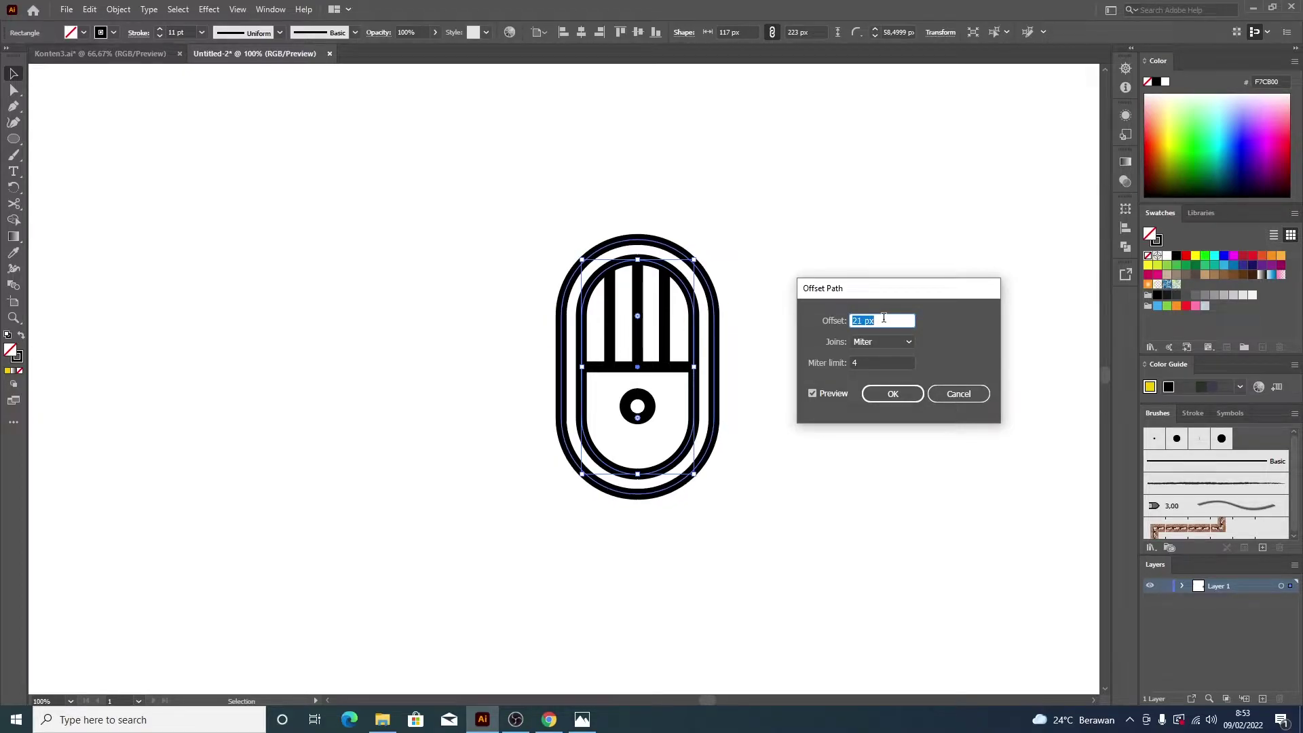
{"action": "left_click", "coordinate": [892, 395]}
{"action": "left_click", "coordinate": [856, 414]}
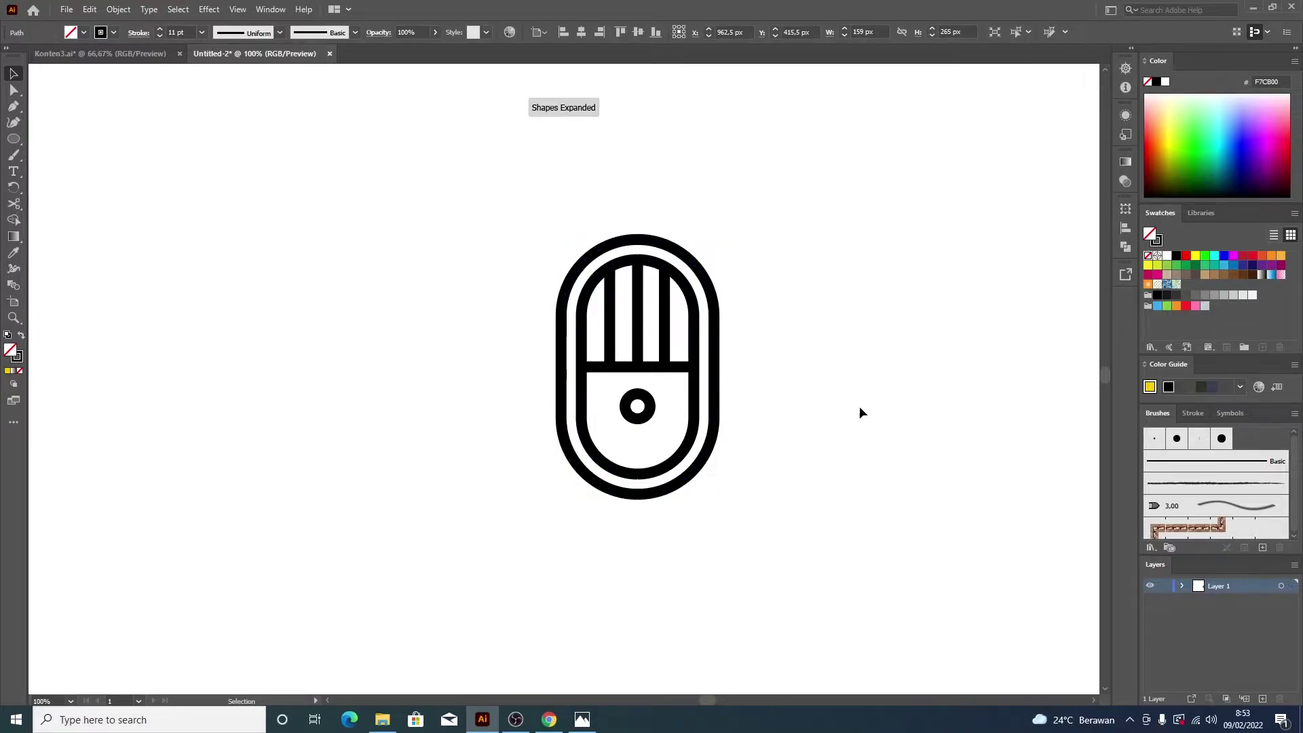
{"action": "left_click", "coordinate": [718, 392]}
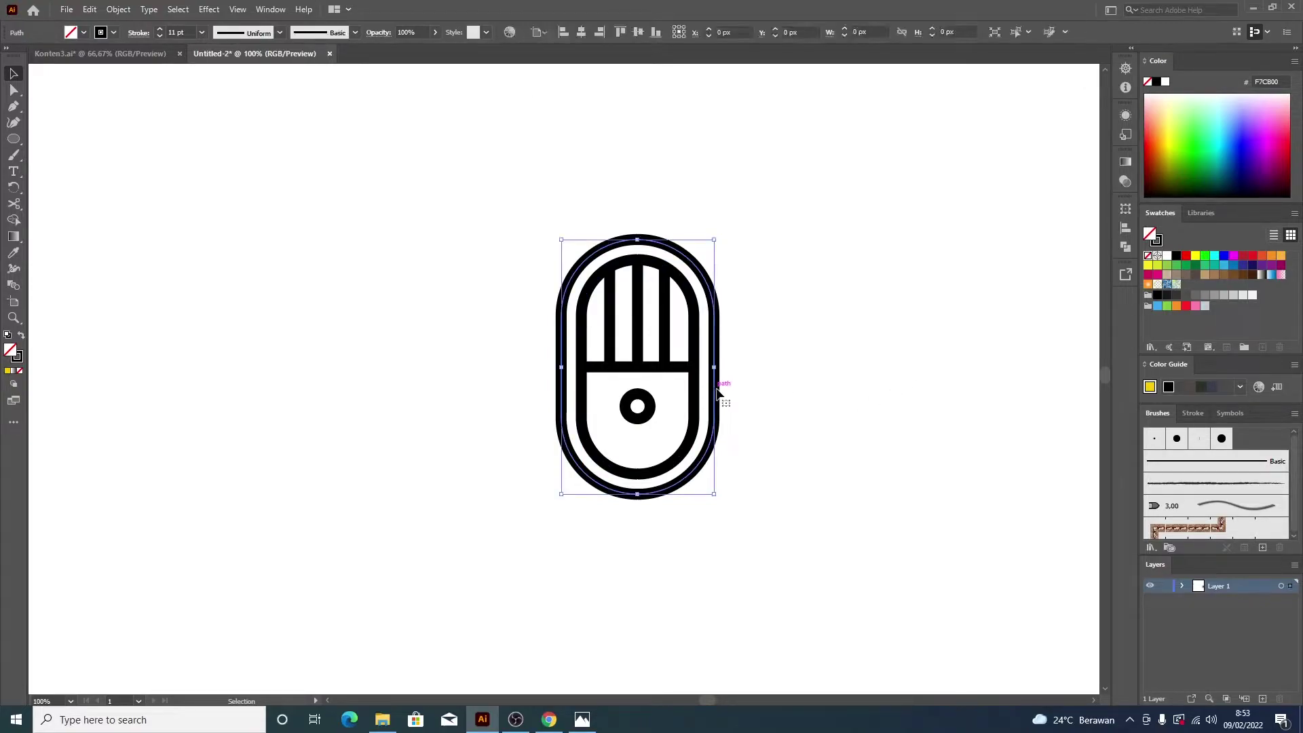
Step: Cut the 21 px outline at both sides level with the bar and delete its upper arc
{"action": "key", "text": "c"}
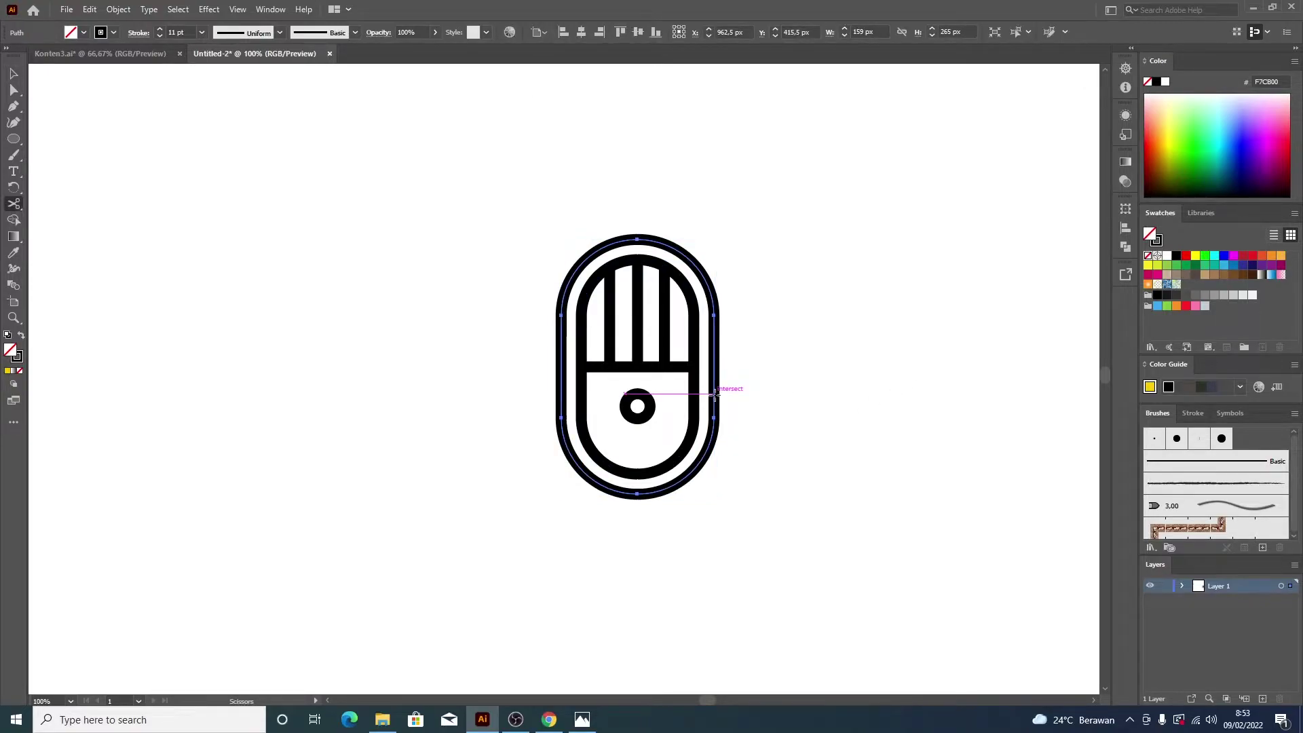
{"action": "left_click", "coordinate": [715, 392]}
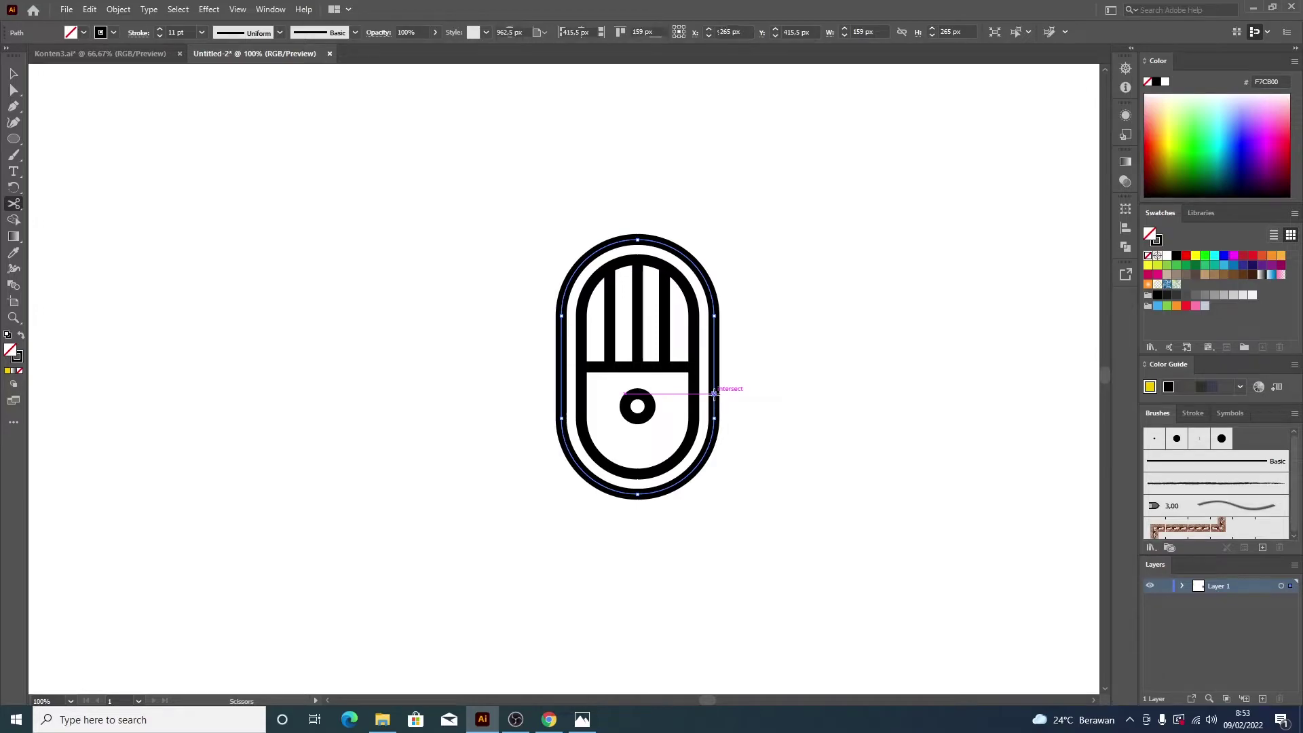
{"action": "left_click", "coordinate": [561, 392]}
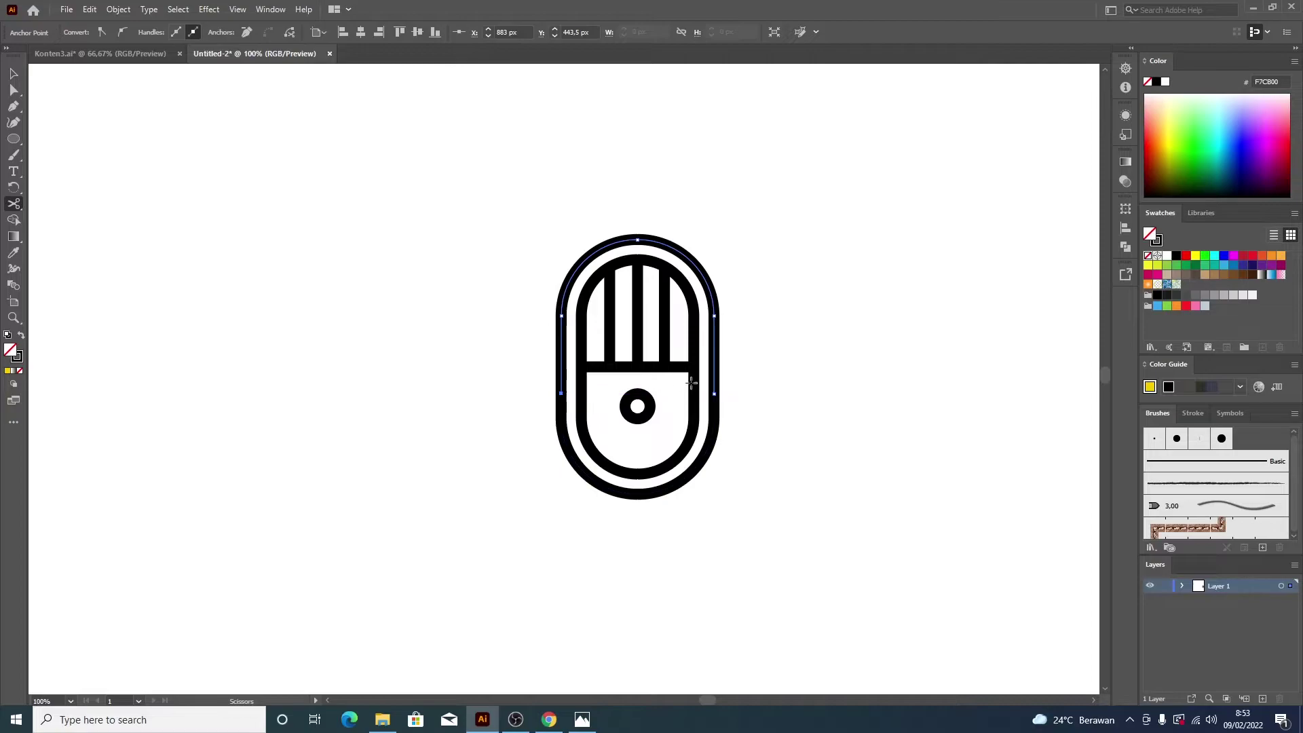
{"action": "key", "text": "v"}
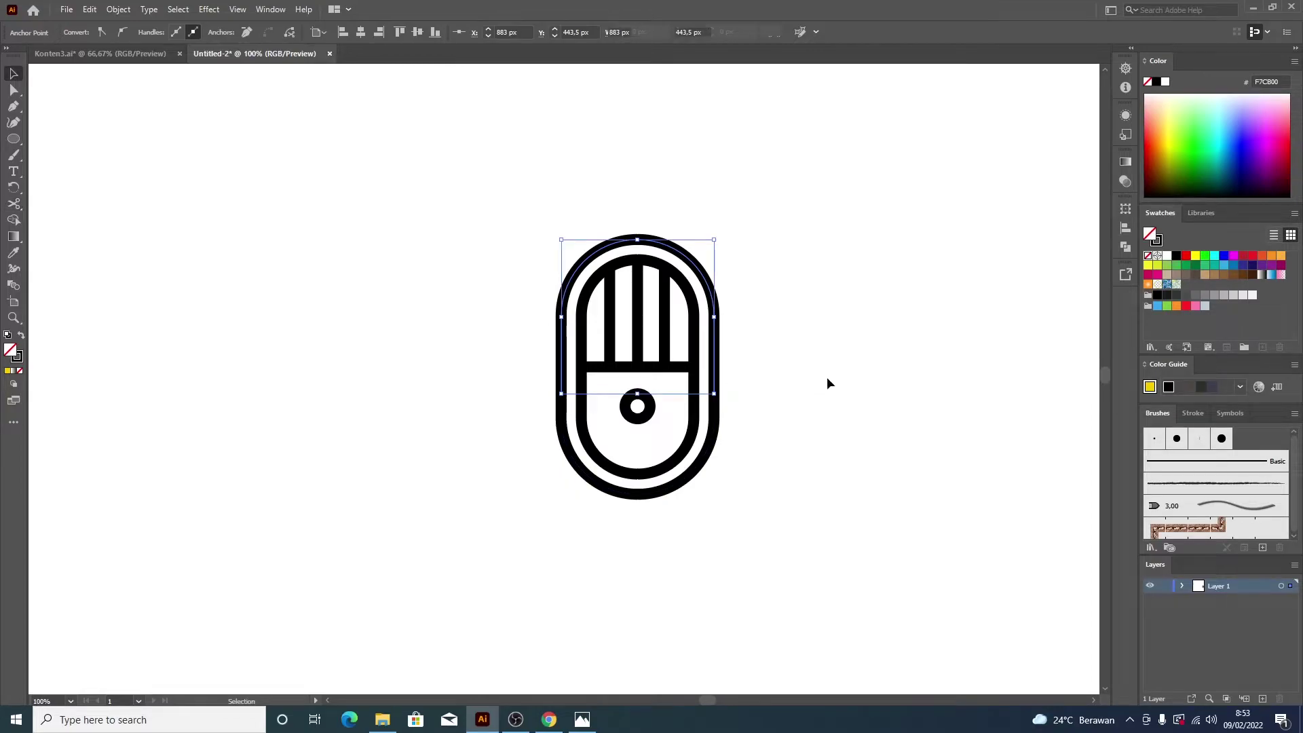
{"action": "key", "text": "Delete"}
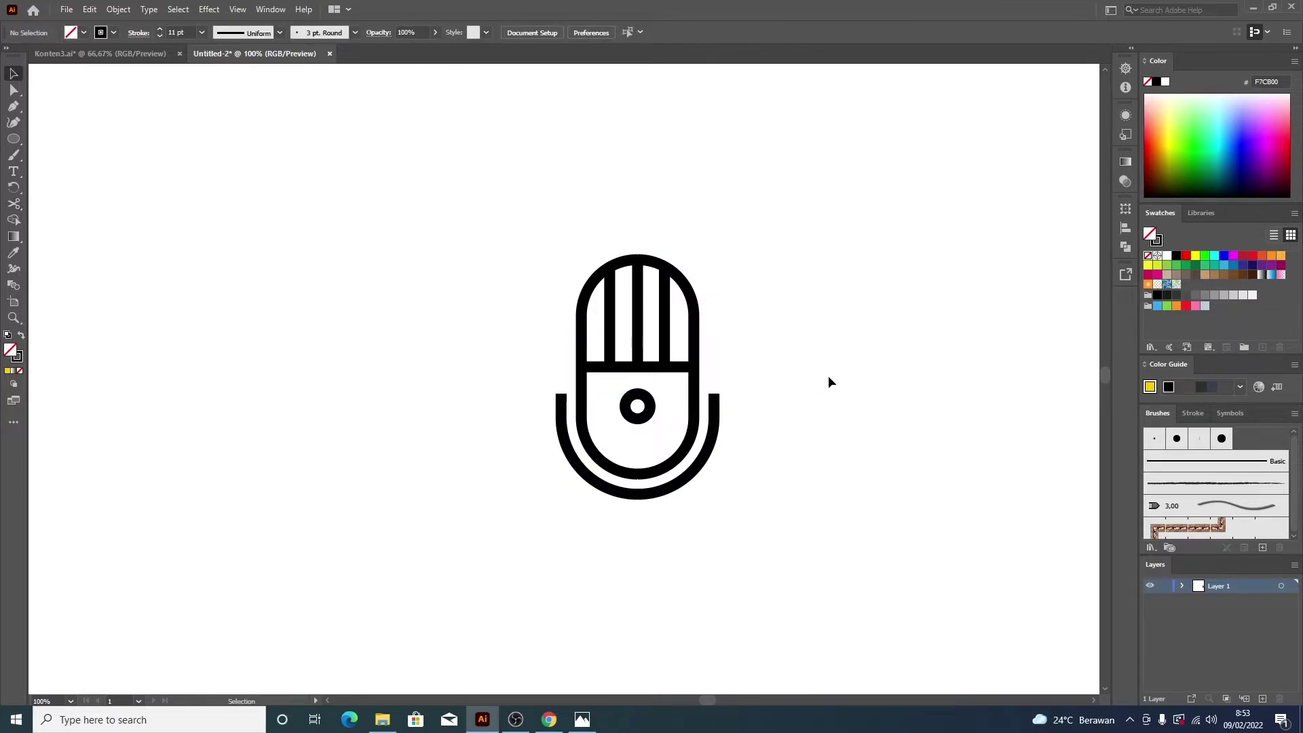
Step: Extend the U path's right end inward horizontally to meet the capsule
{"action": "key", "text": "p"}
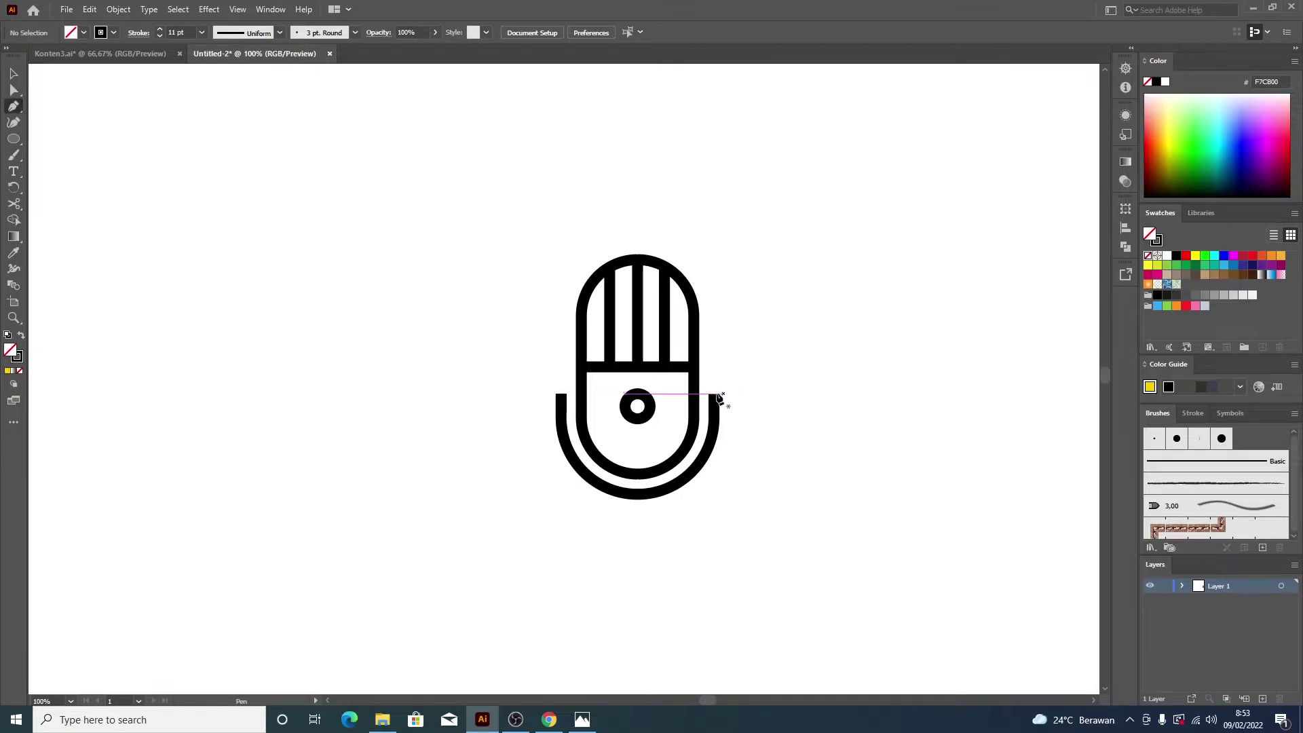
{"action": "scroll", "coordinate": [710, 397], "scroll_direction": "up", "scroll_amount": 2}
{"action": "scroll", "coordinate": [712, 400], "scroll_direction": "up", "scroll_amount": 1}
{"action": "left_click", "coordinate": [723, 388]}
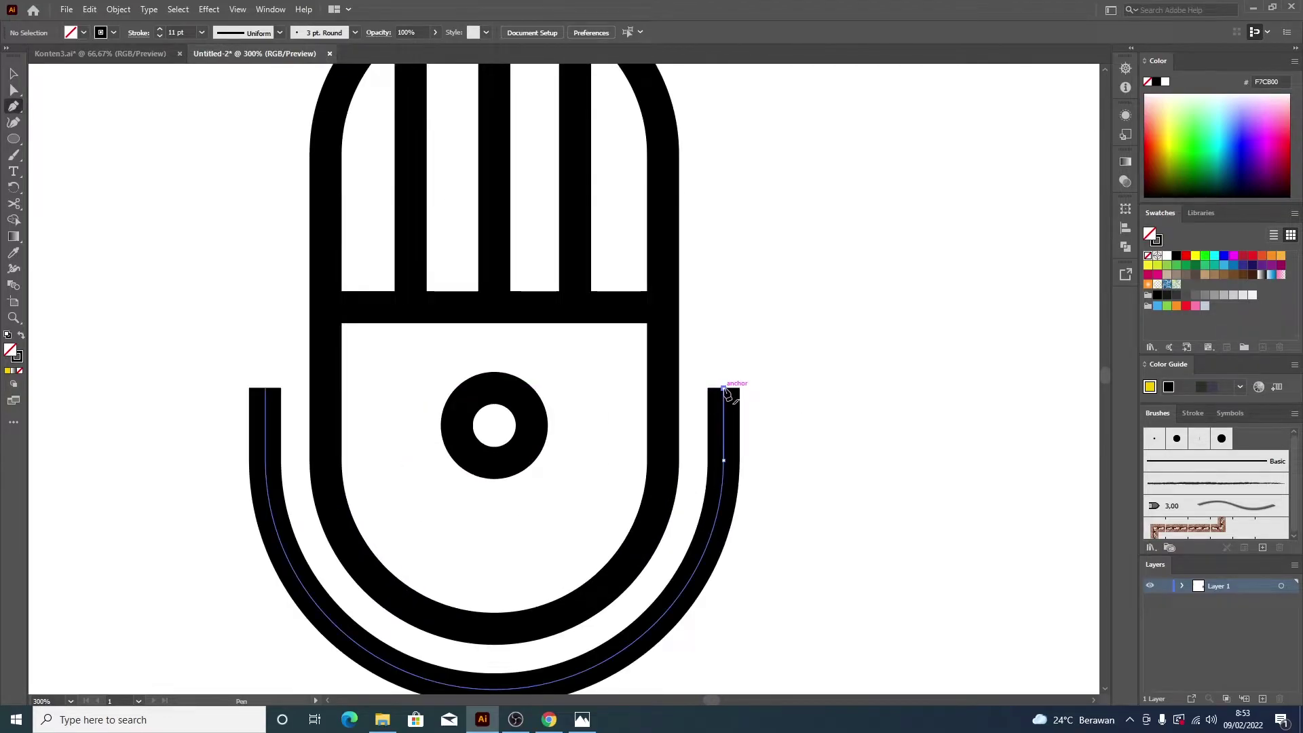
{"action": "left_click", "coordinate": [662, 388]}
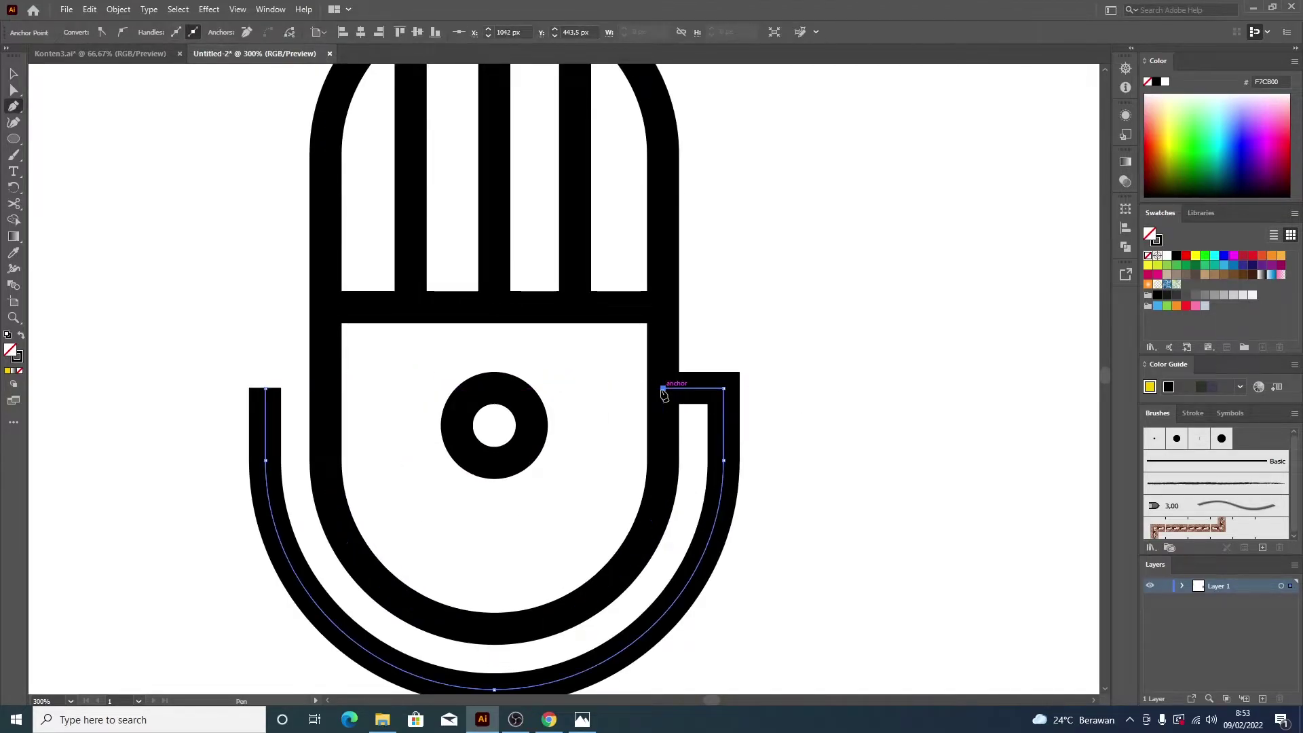
{"action": "left_click", "coordinate": [849, 348], "text": "ctrl"}
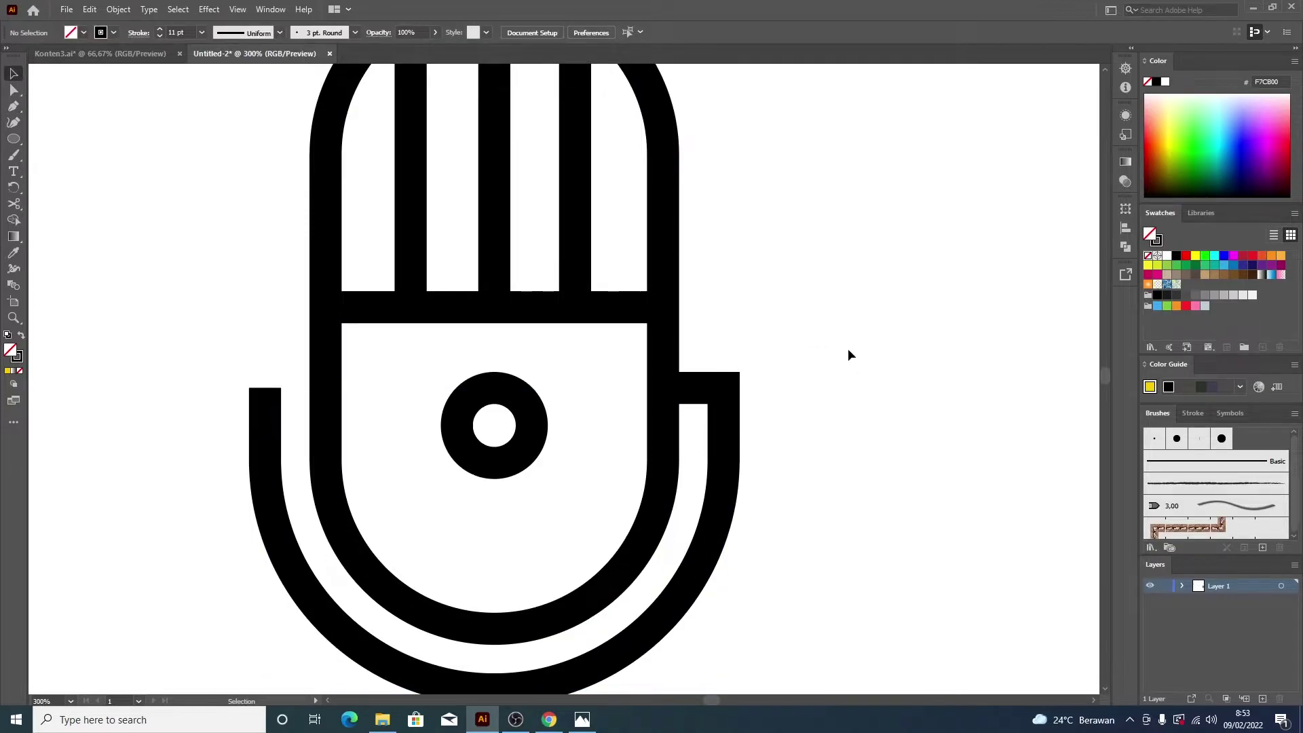
Step: Extend the U path's left end inward horizontally to meet the capsule
{"action": "left_click", "coordinate": [265, 388]}
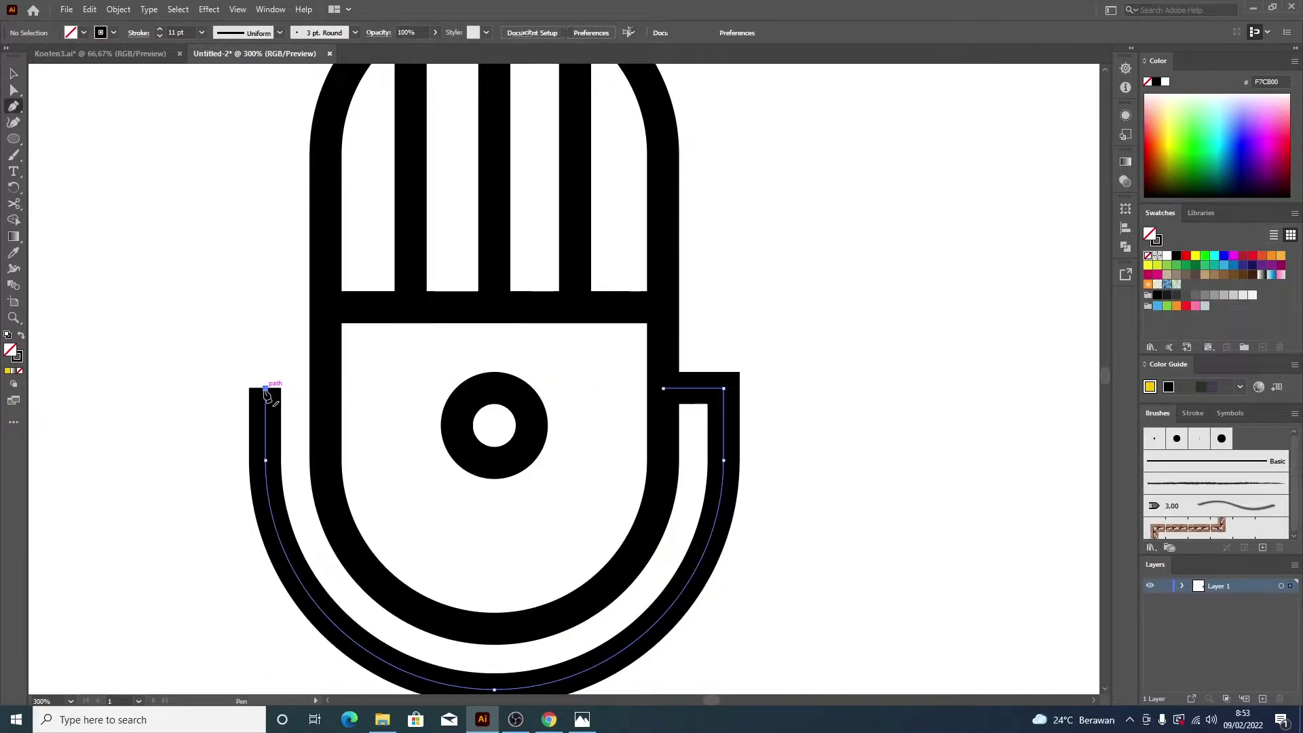
{"action": "left_click", "coordinate": [326, 388]}
{"action": "key", "text": "v"}
{"action": "left_click", "coordinate": [620, 324]}
{"action": "scroll", "coordinate": [724, 283], "scroll_direction": "down", "scroll_amount": 2}
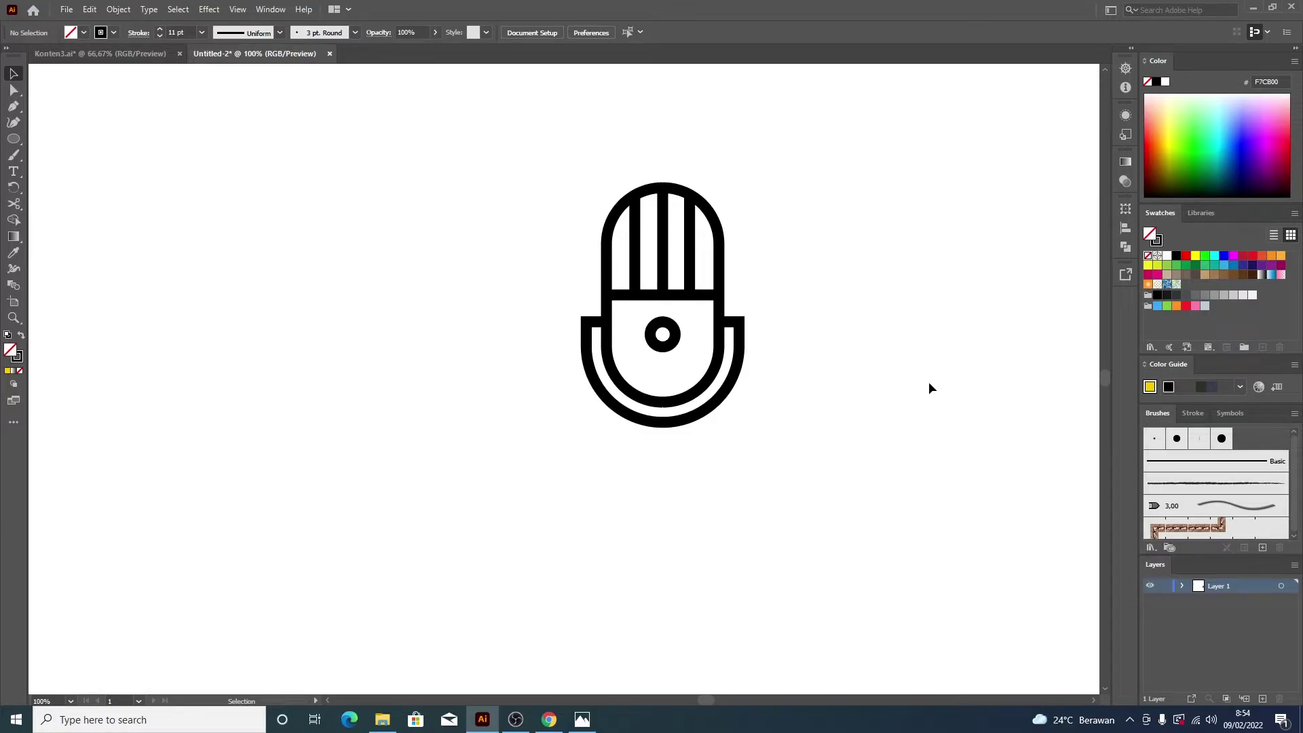
Step: Draw a small rectangle beneath the U-shaped cradle and shorten it to 46 px tall
{"action": "left_click", "coordinate": [14, 139]}
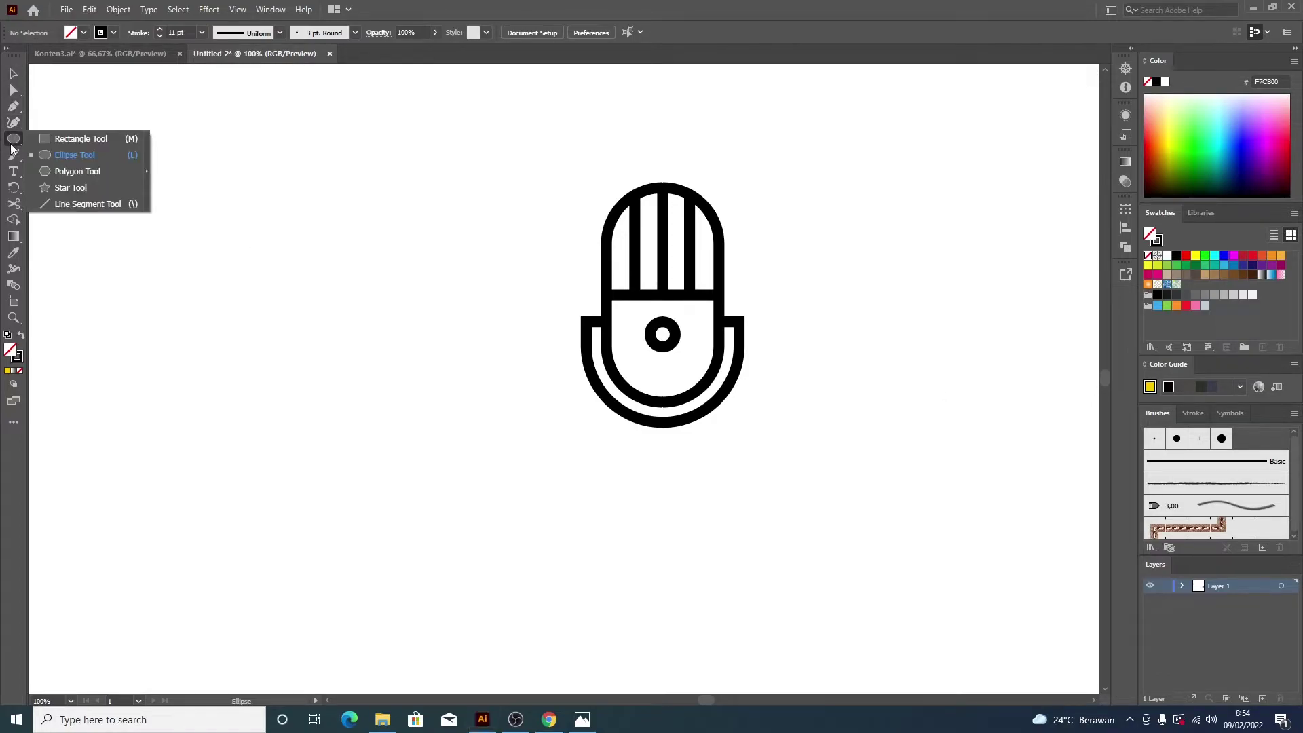
{"action": "left_click", "coordinate": [68, 139]}
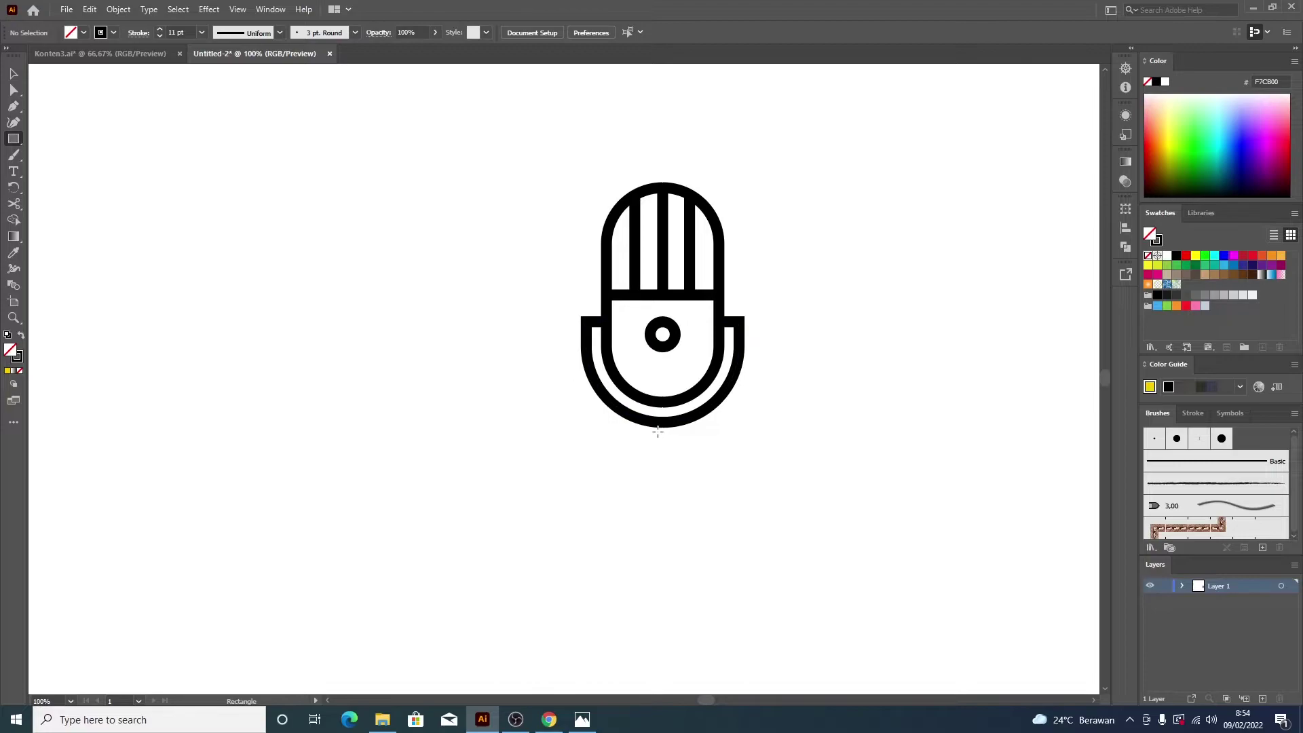
{"action": "left_click_drag", "start_coordinate": [654, 441], "coordinate": [681, 466]}
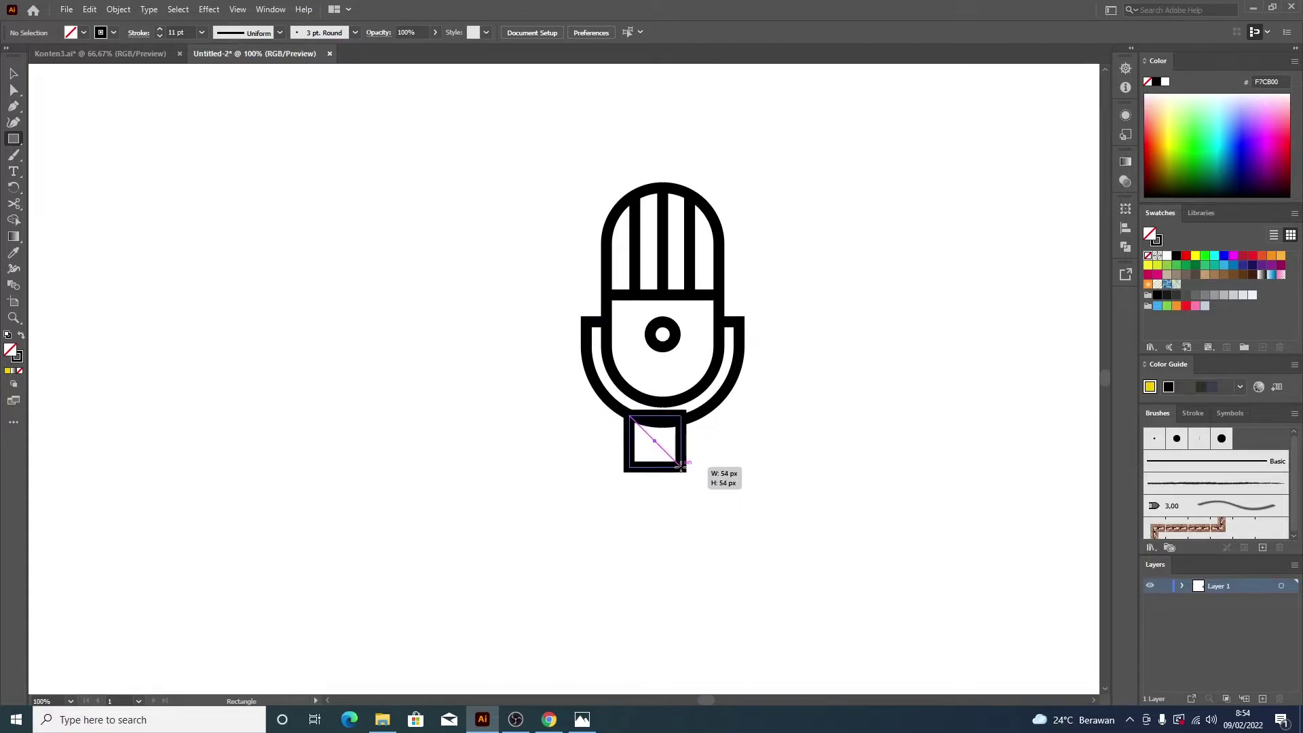
{"action": "key", "text": "v"}
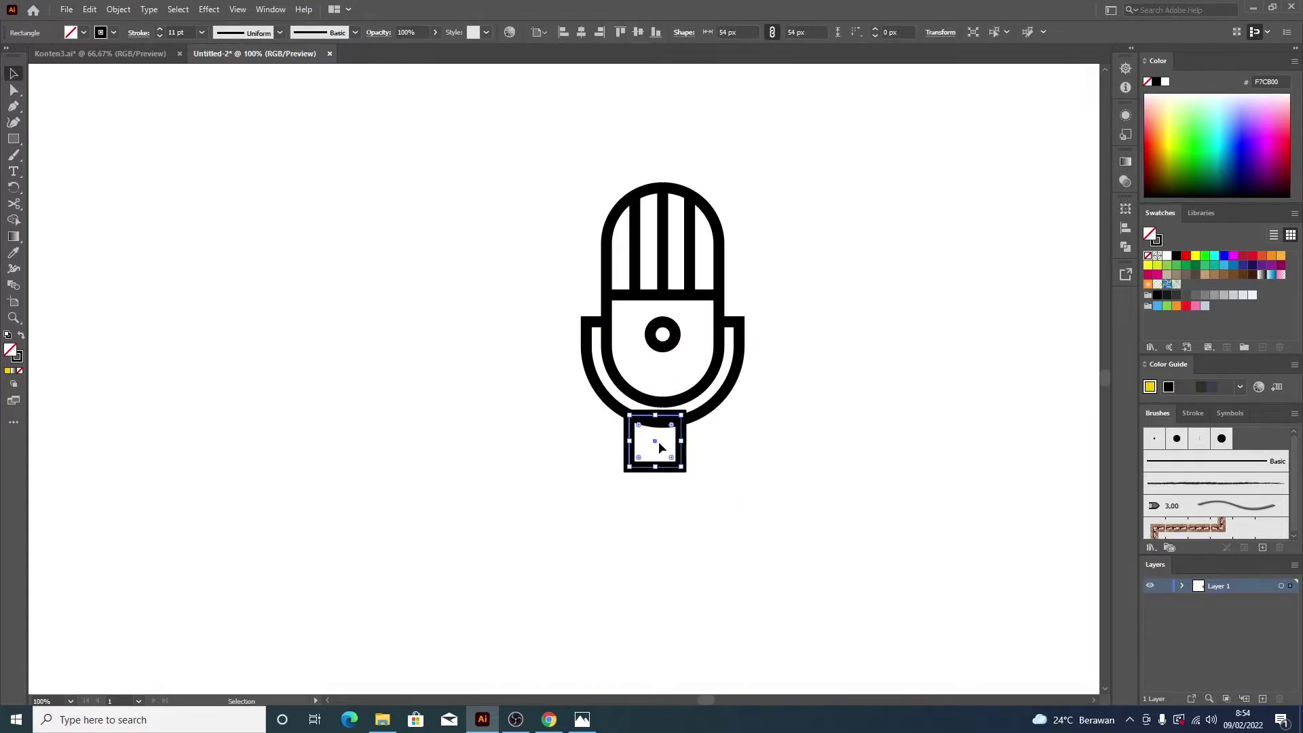
{"action": "left_click_drag", "start_coordinate": [653, 442], "coordinate": [662, 451]}
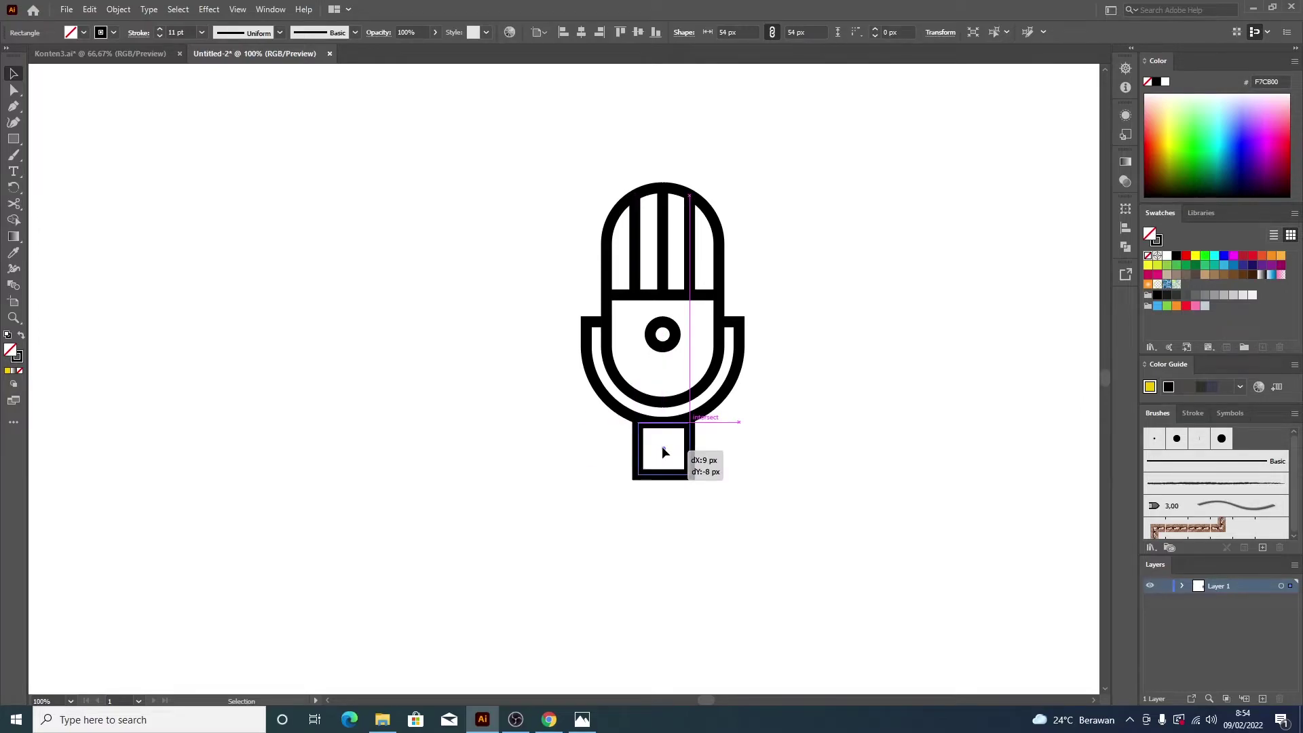
{"action": "left_click_drag", "start_coordinate": [664, 476], "coordinate": [664, 467]}
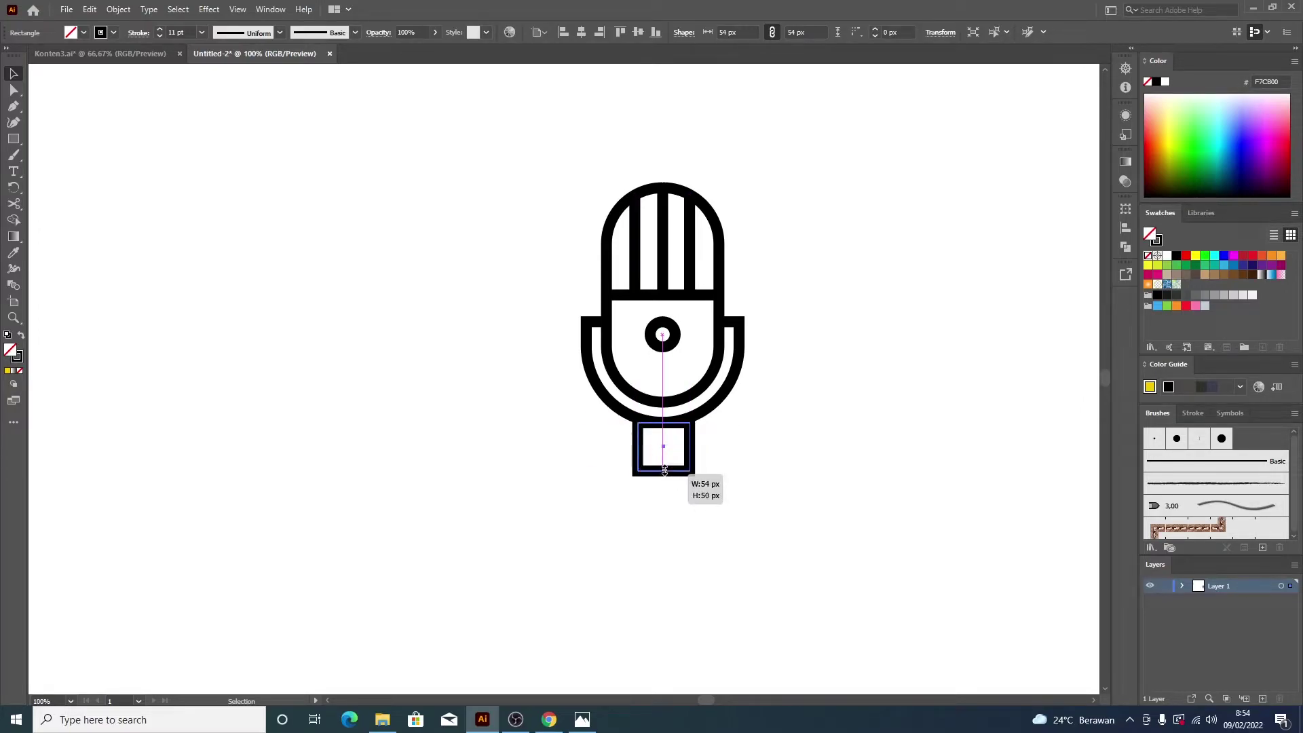
Step: Centre the rectangle horizontally under the U cradle, using the cradle as key object
{"action": "left_click", "coordinate": [715, 405]}
{"action": "left_click", "coordinate": [712, 407]}
{"action": "left_click", "coordinate": [581, 34]}
{"action": "left_click", "coordinate": [817, 336]}
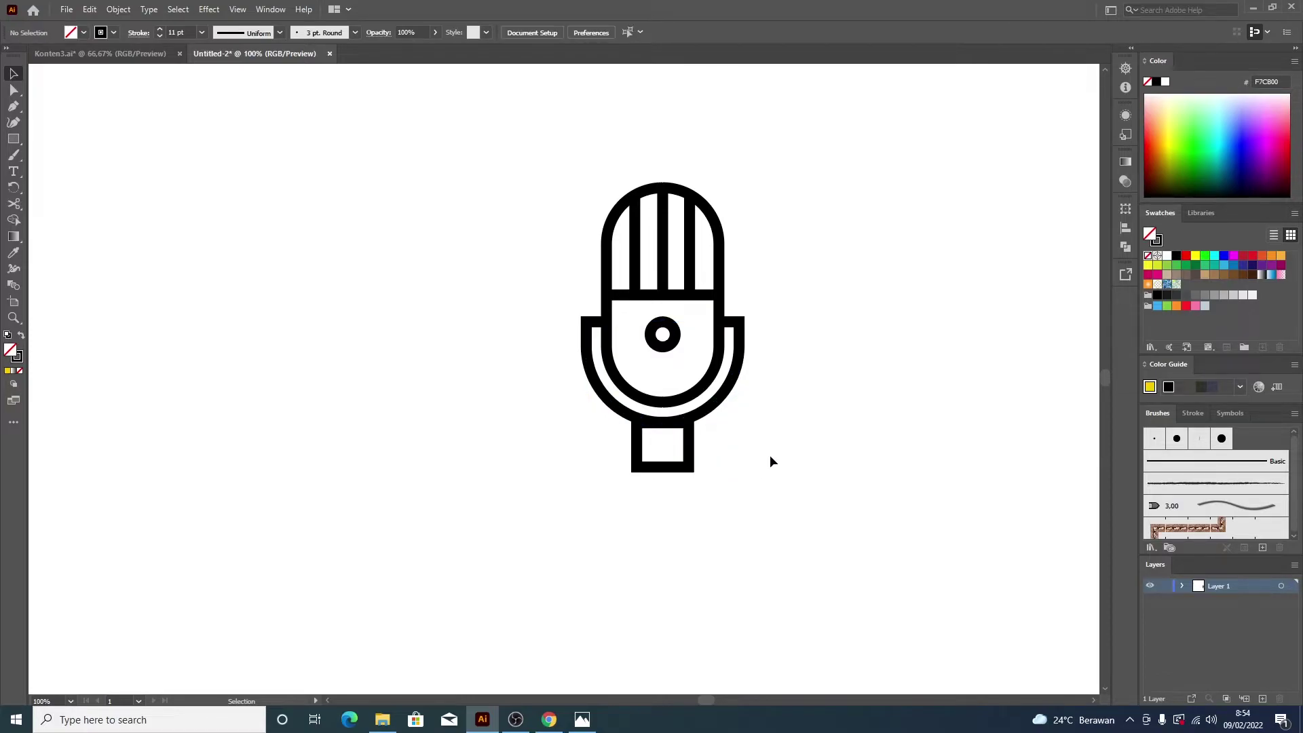
Step: Copy the stem into a 27 px-tall 92 px plate and a 150 px-wide base bar below it
{"action": "left_click_drag", "start_coordinate": [678, 470], "coordinate": [678, 517]}
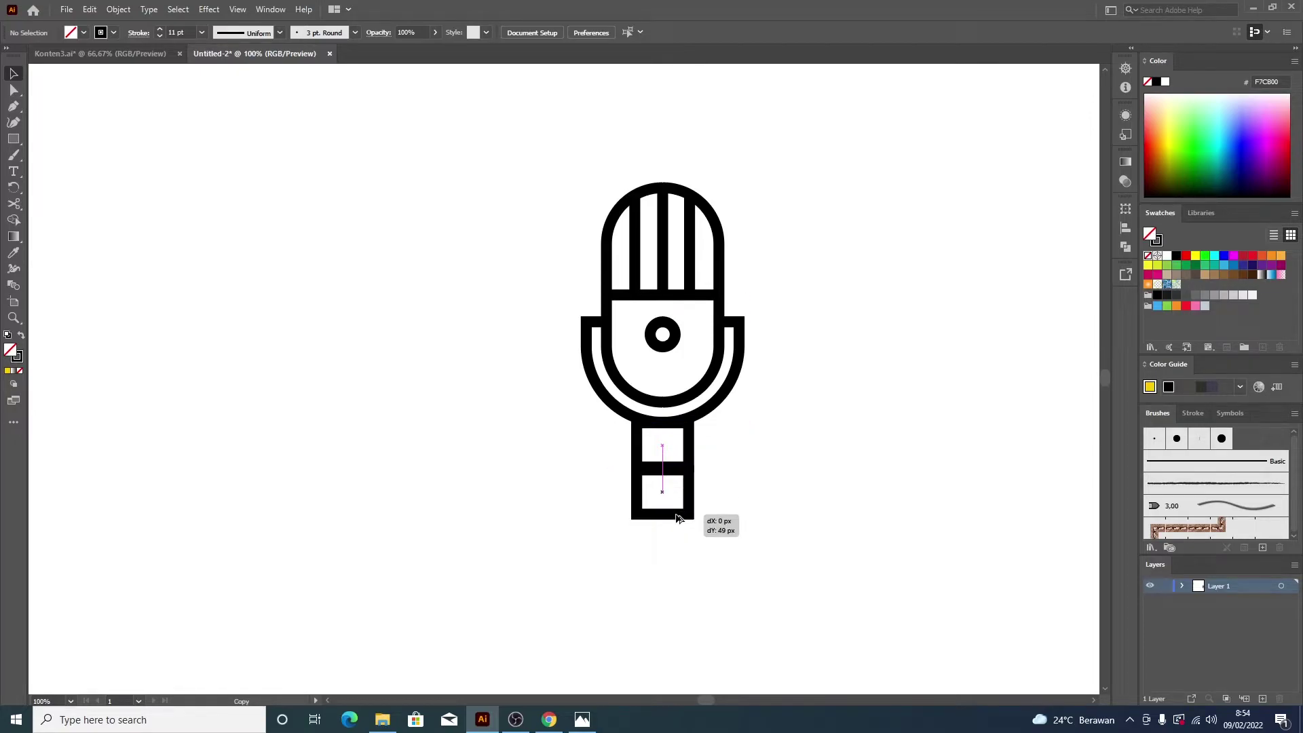
{"action": "left_click_drag", "start_coordinate": [678, 517], "coordinate": [663, 492]}
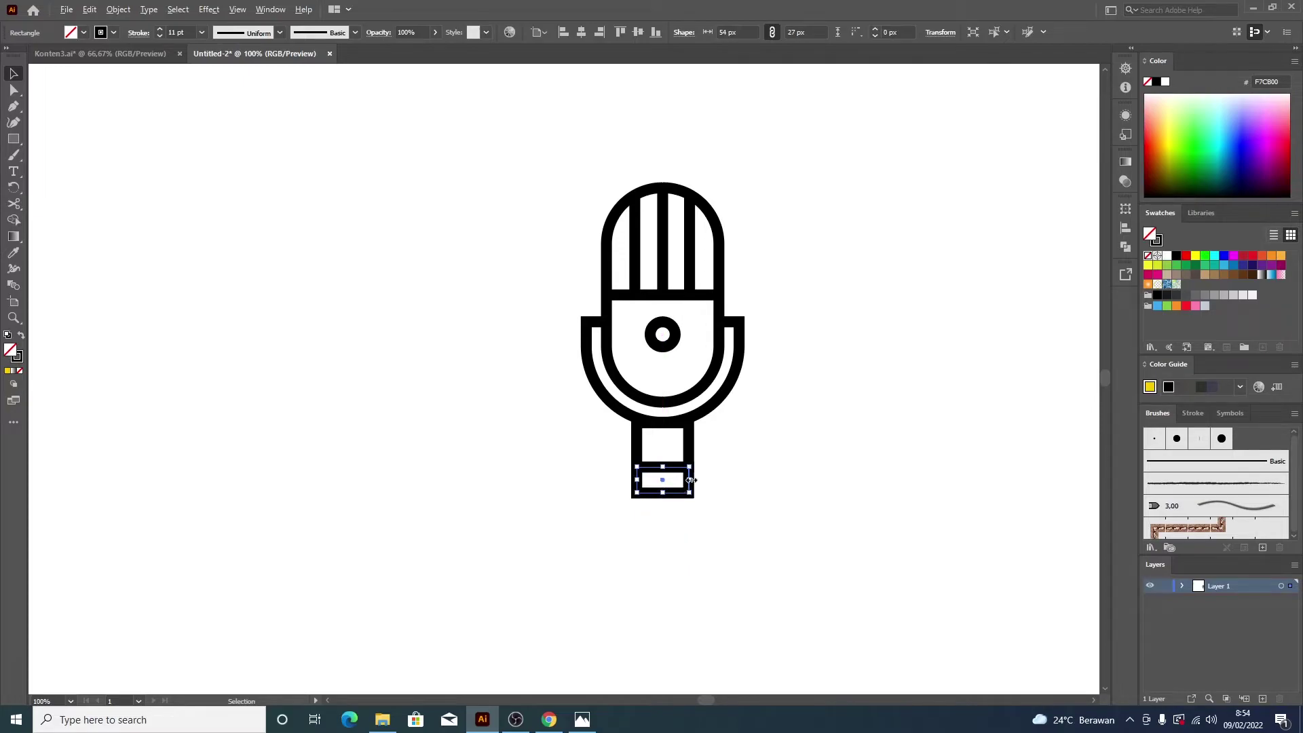
{"action": "left_click_drag", "start_coordinate": [692, 480], "coordinate": [719, 481]}
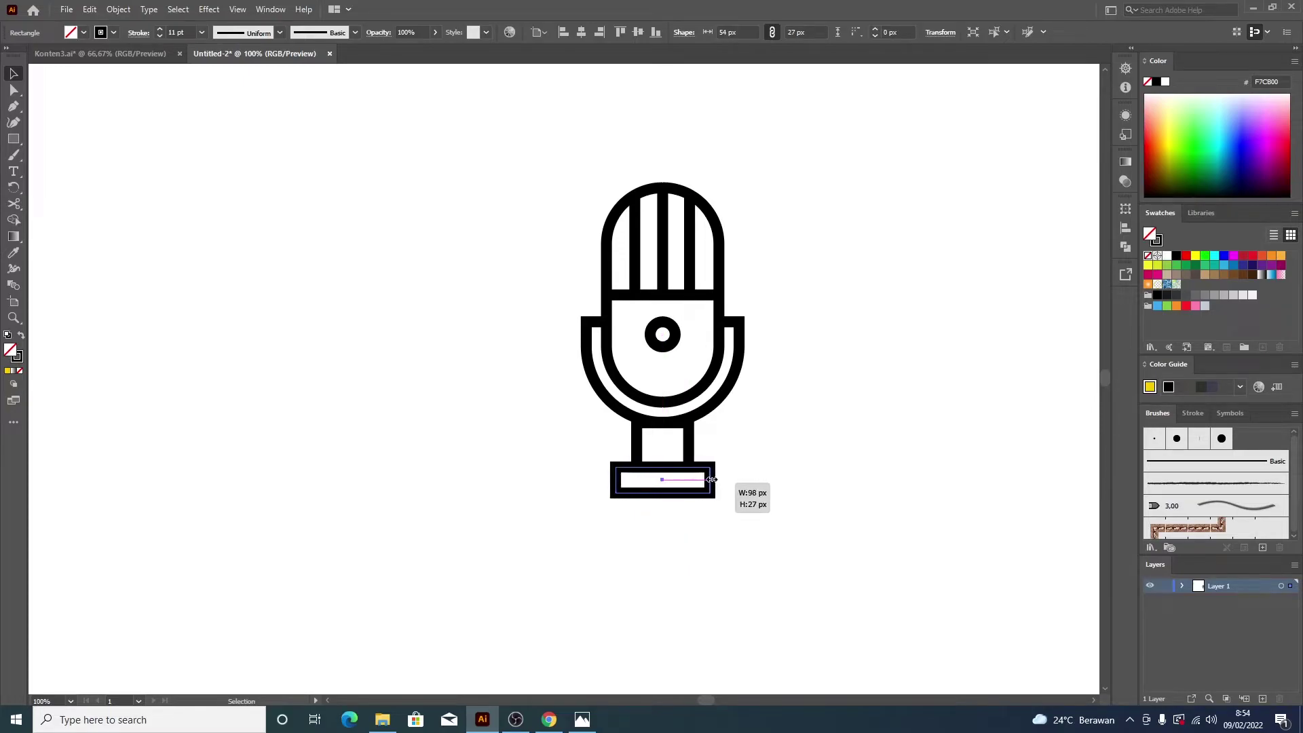
{"action": "left_click_drag", "start_coordinate": [719, 483], "coordinate": [707, 482]}
{"action": "left_click", "coordinate": [726, 523]}
{"action": "mouse_move", "coordinate": [668, 502]}
{"action": "left_mouse_down"}
{"action": "mouse_move", "coordinate": [673, 523]}
{"action": "mouse_move", "coordinate": [732, 505]}
{"action": "left_mouse_up"}
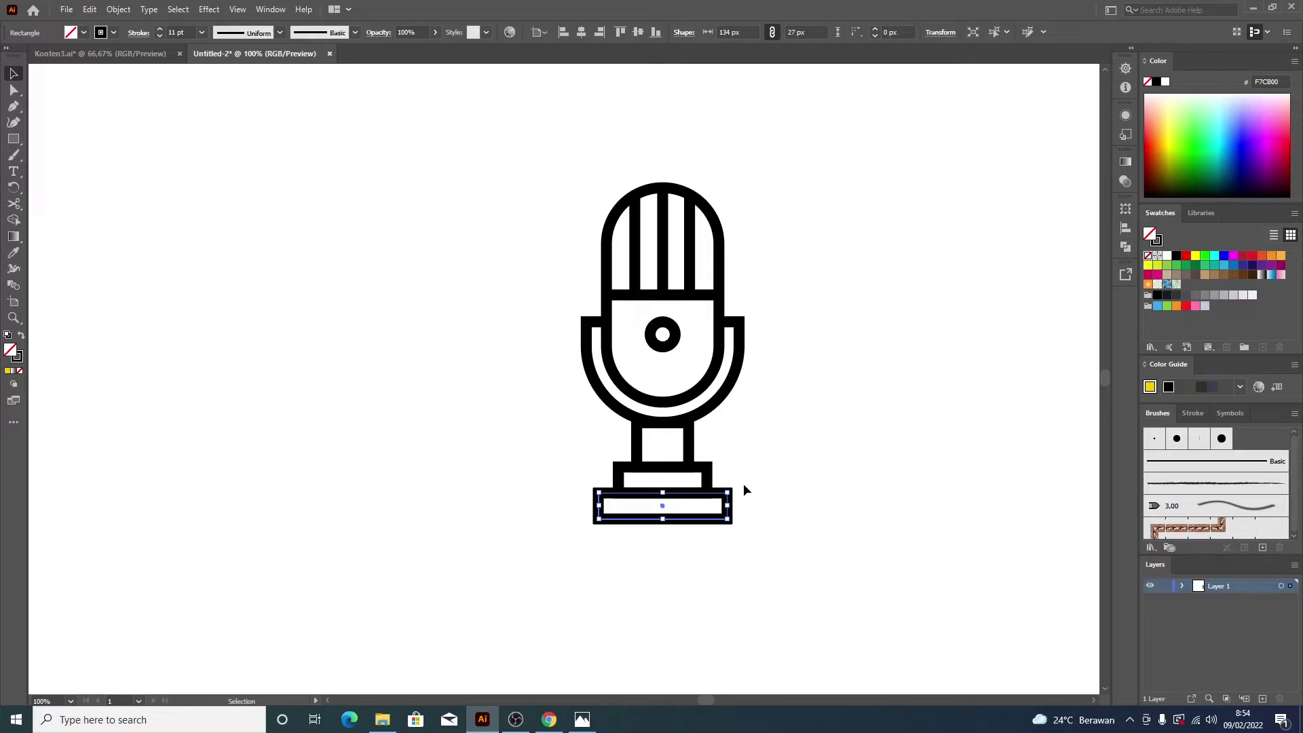
{"action": "left_click_drag", "start_coordinate": [730, 505], "coordinate": [736, 504]}
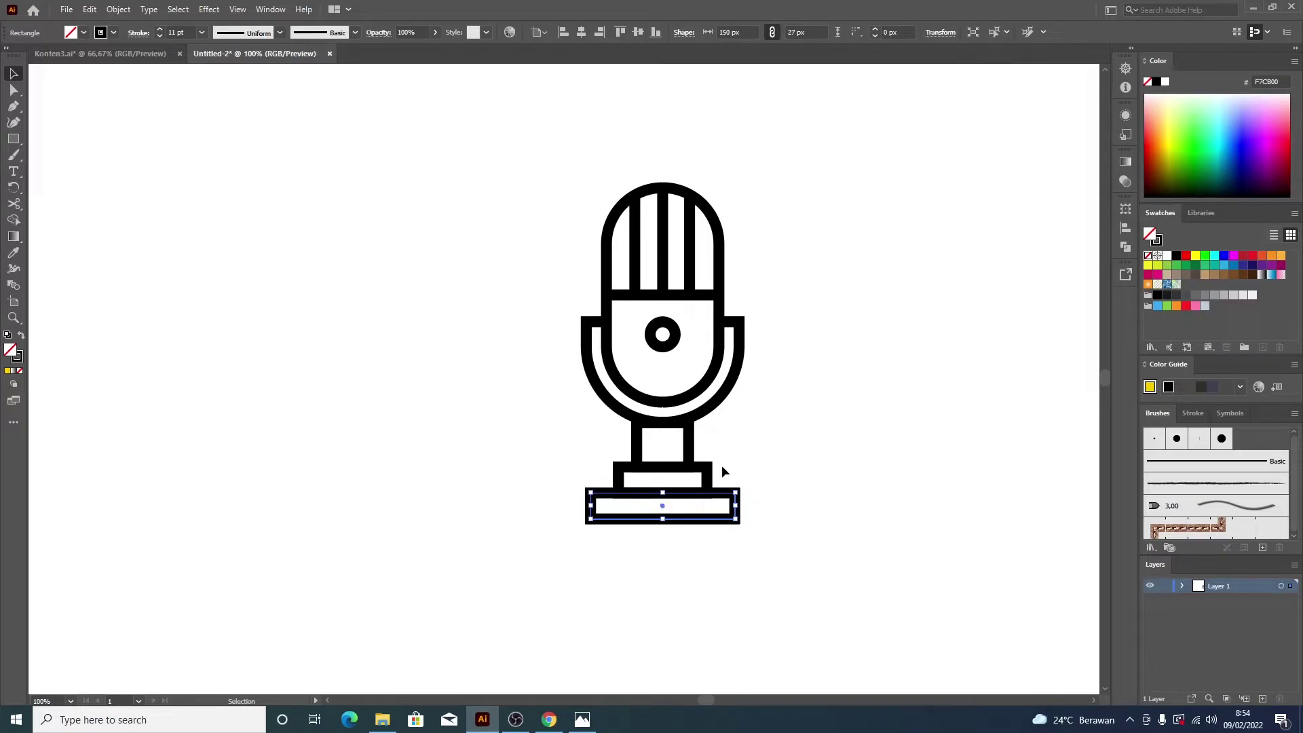
Step: Round the middle plate's top corners with the Direct Selection corner widget
{"action": "key", "text": "a"}
{"action": "left_click", "coordinate": [707, 469]}
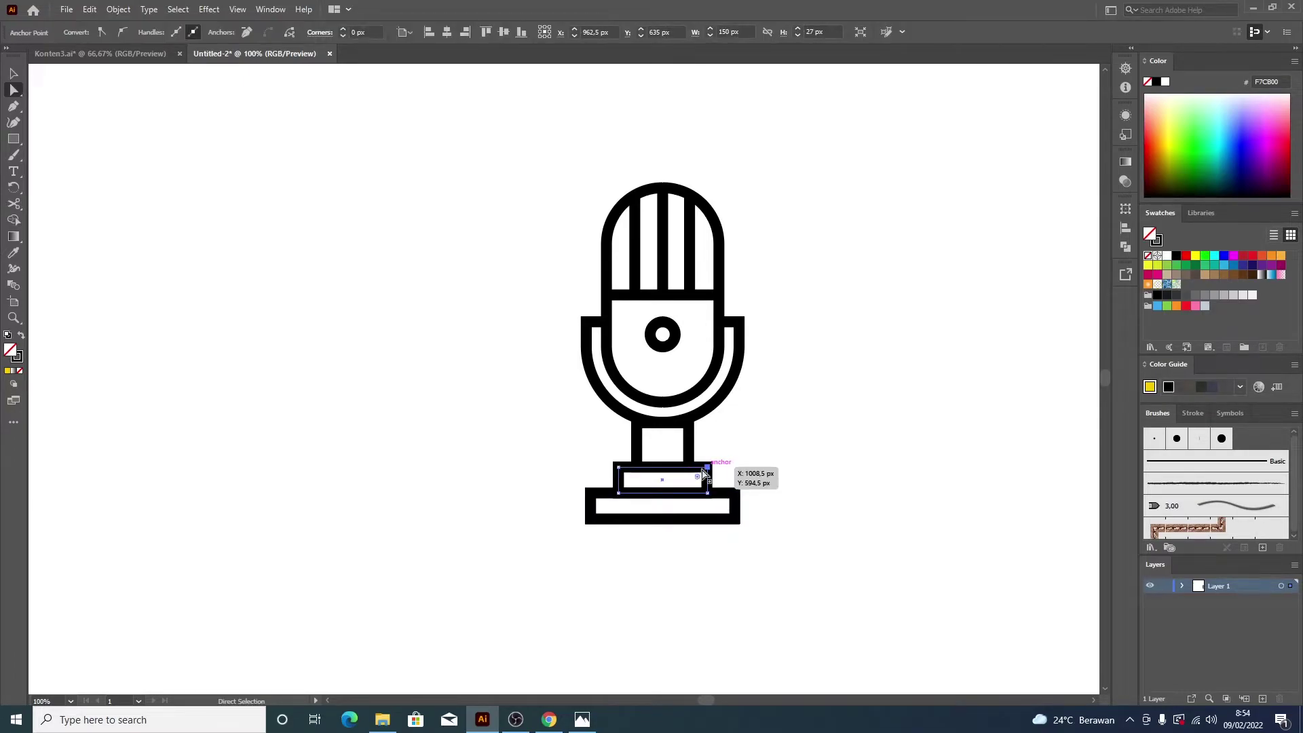
{"action": "left_click", "coordinate": [624, 484]}
{"action": "left_click_drag", "start_coordinate": [625, 475], "coordinate": [635, 486]}
{"action": "left_click", "coordinate": [805, 457]}
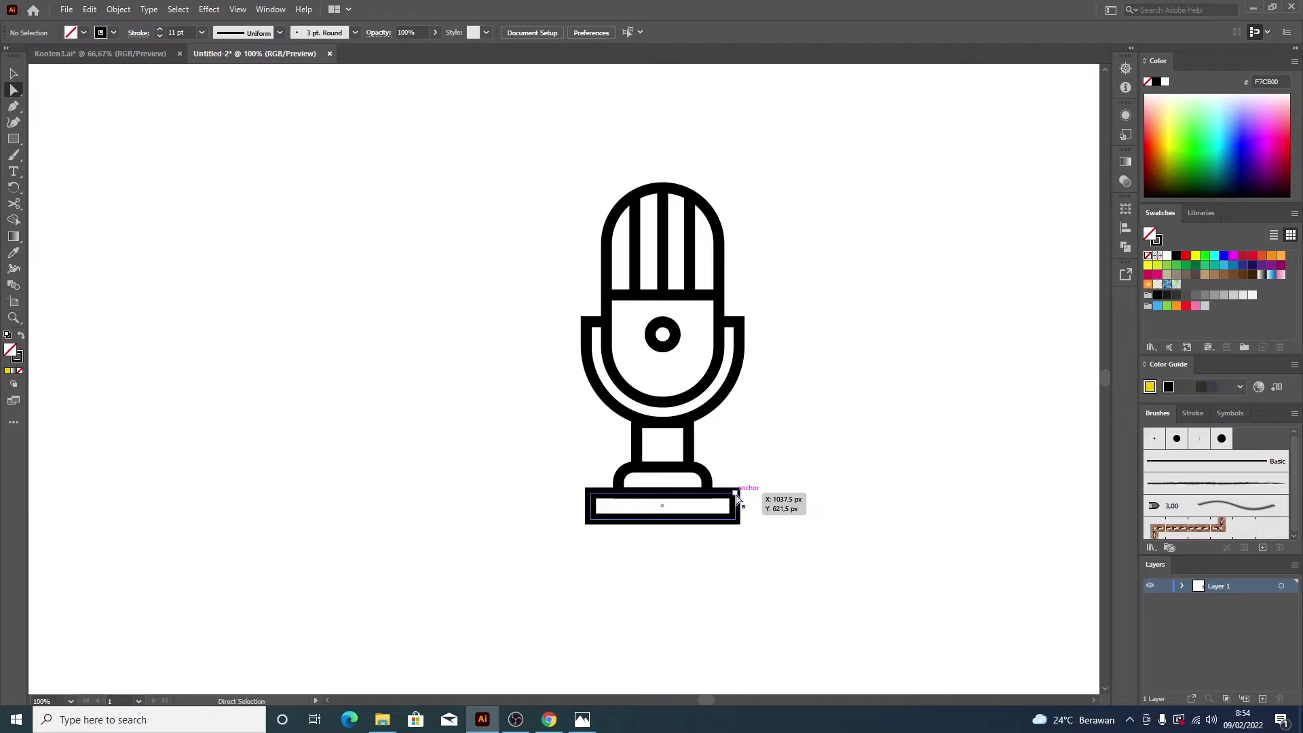
Step: Round the 150 px base bar's corners to about 20 px
{"action": "left_click", "coordinate": [589, 494]}
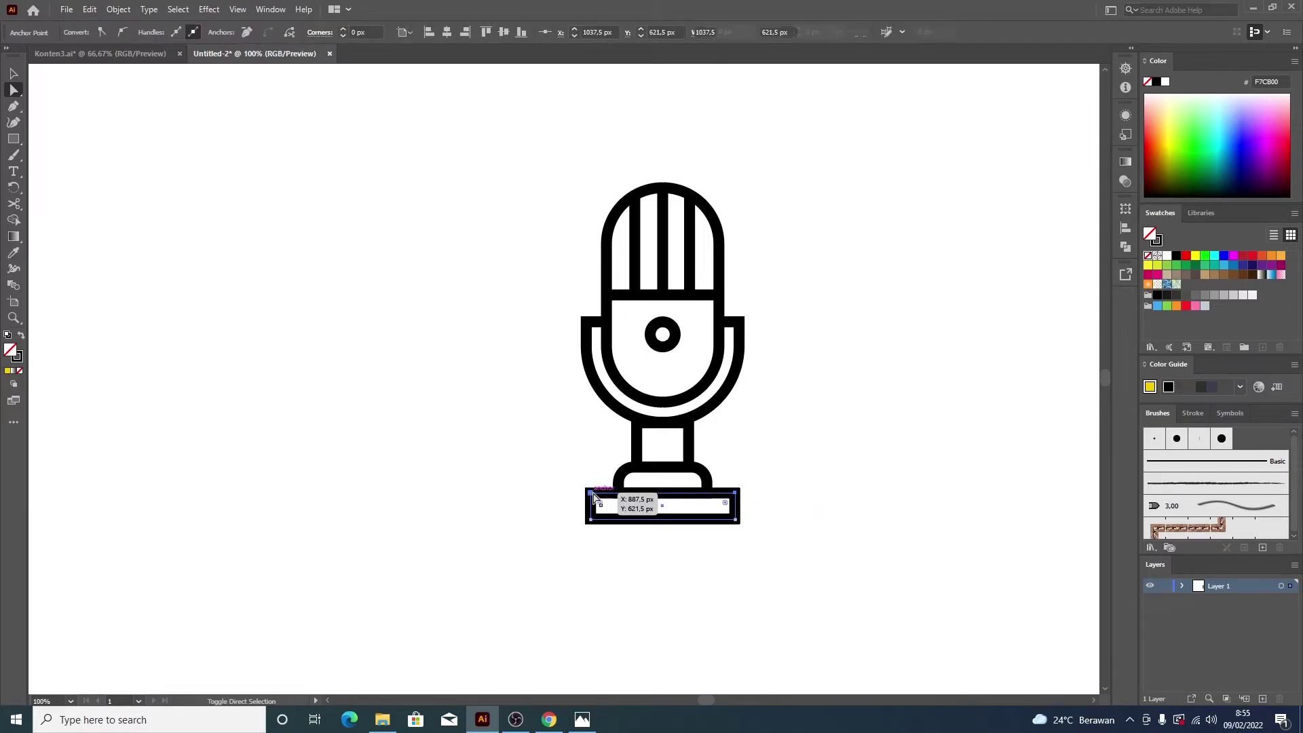
{"action": "left_click_drag", "start_coordinate": [606, 510], "coordinate": [611, 517]}
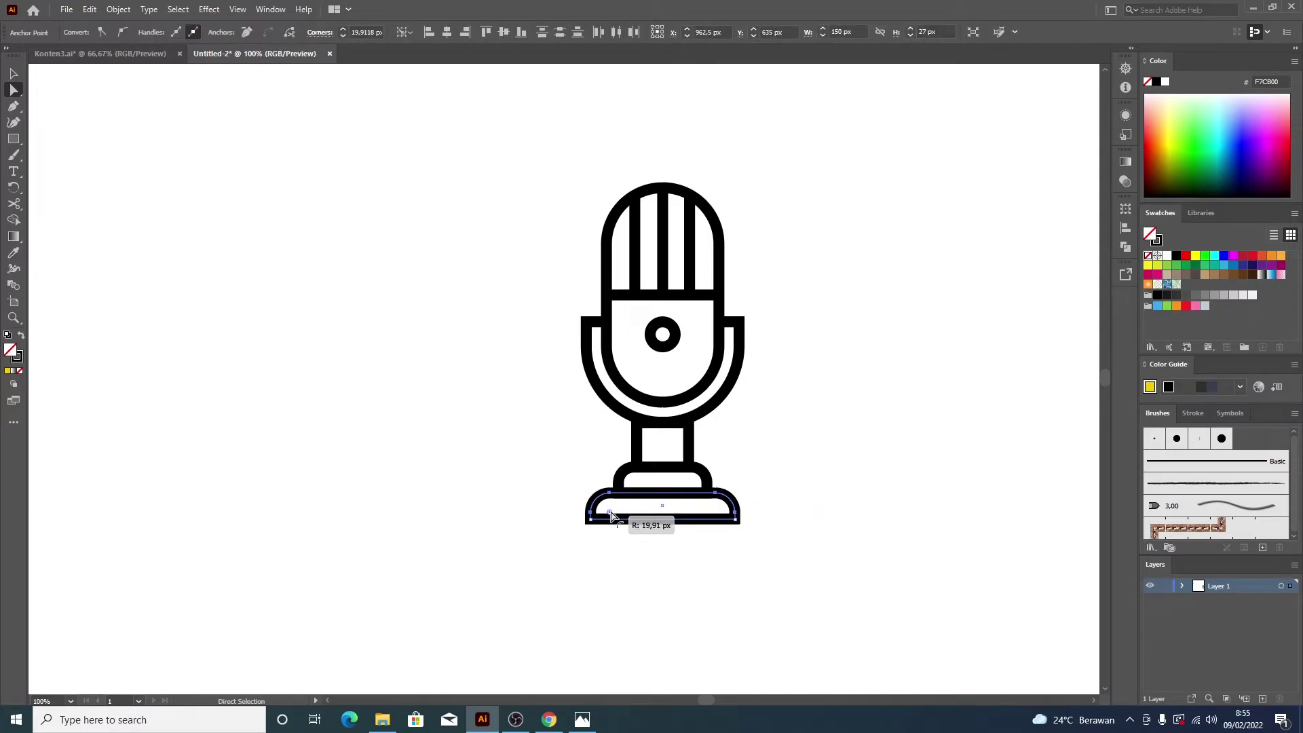
{"action": "left_click", "coordinate": [836, 438]}
{"action": "scroll", "coordinate": [842, 437], "scroll_direction": "down", "scroll_amount": 2}
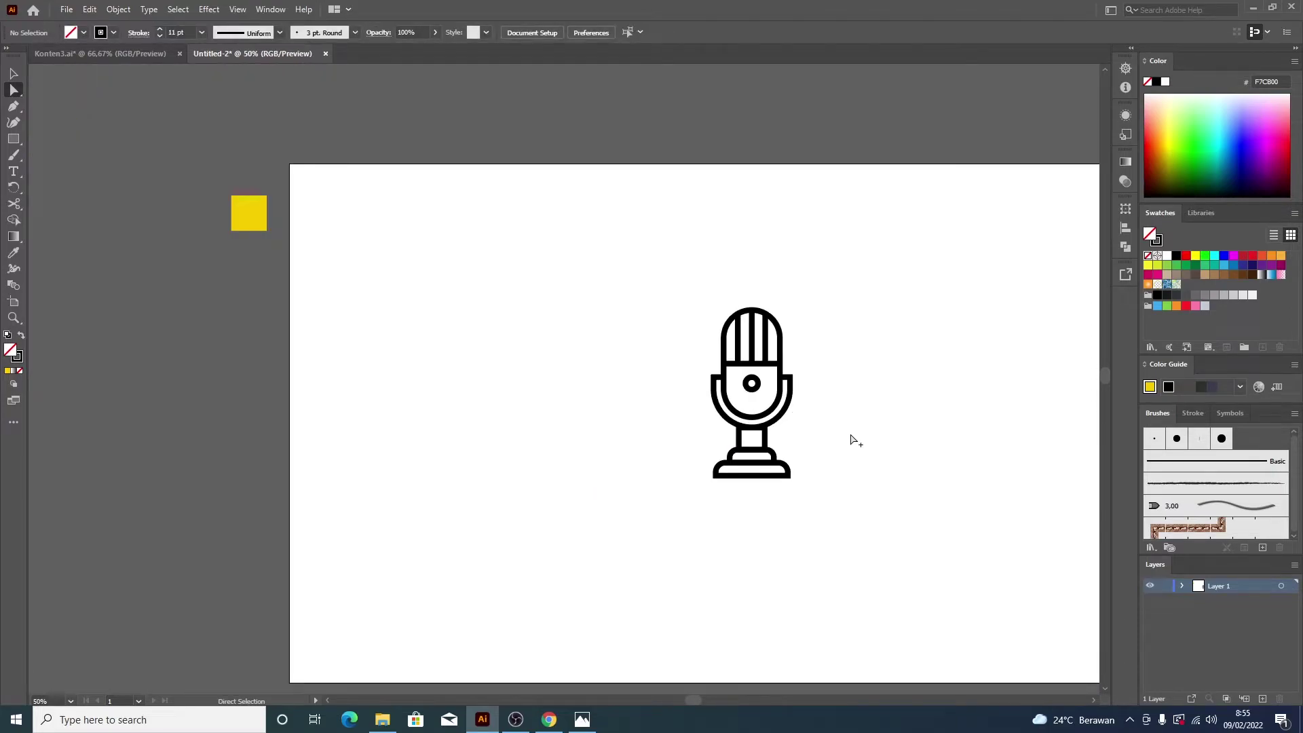
{"action": "scroll", "coordinate": [888, 354], "scroll_direction": "up", "scroll_amount": 1}
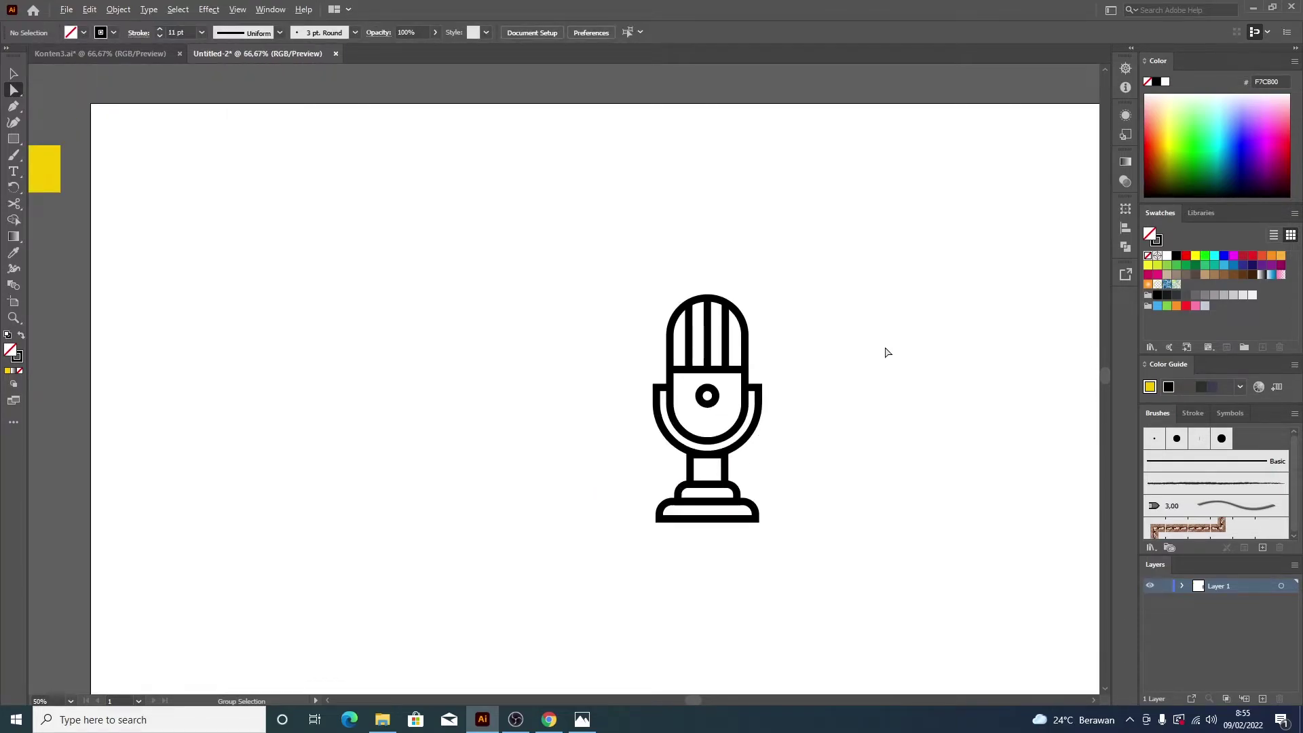
{"action": "left_click", "coordinate": [14, 141]}
{"action": "left_click", "coordinate": [13, 106]}
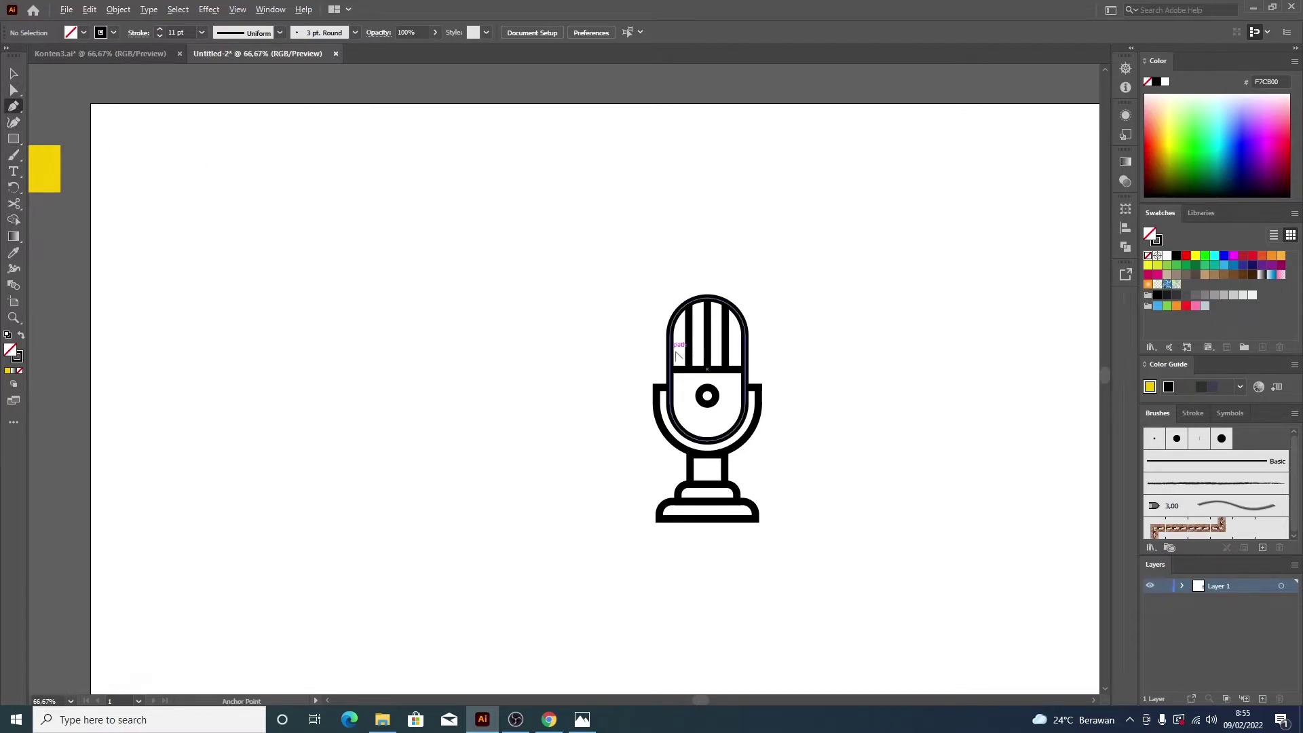
Step: Draw an 11 pt vertical line left of the mic head and repeat copies leftward into four bars
{"action": "scroll", "coordinate": [676, 352], "scroll_direction": "up", "scroll_amount": 1}
{"action": "left_click", "coordinate": [646, 314]}
{"action": "left_click", "coordinate": [647, 371], "text": "shift"}
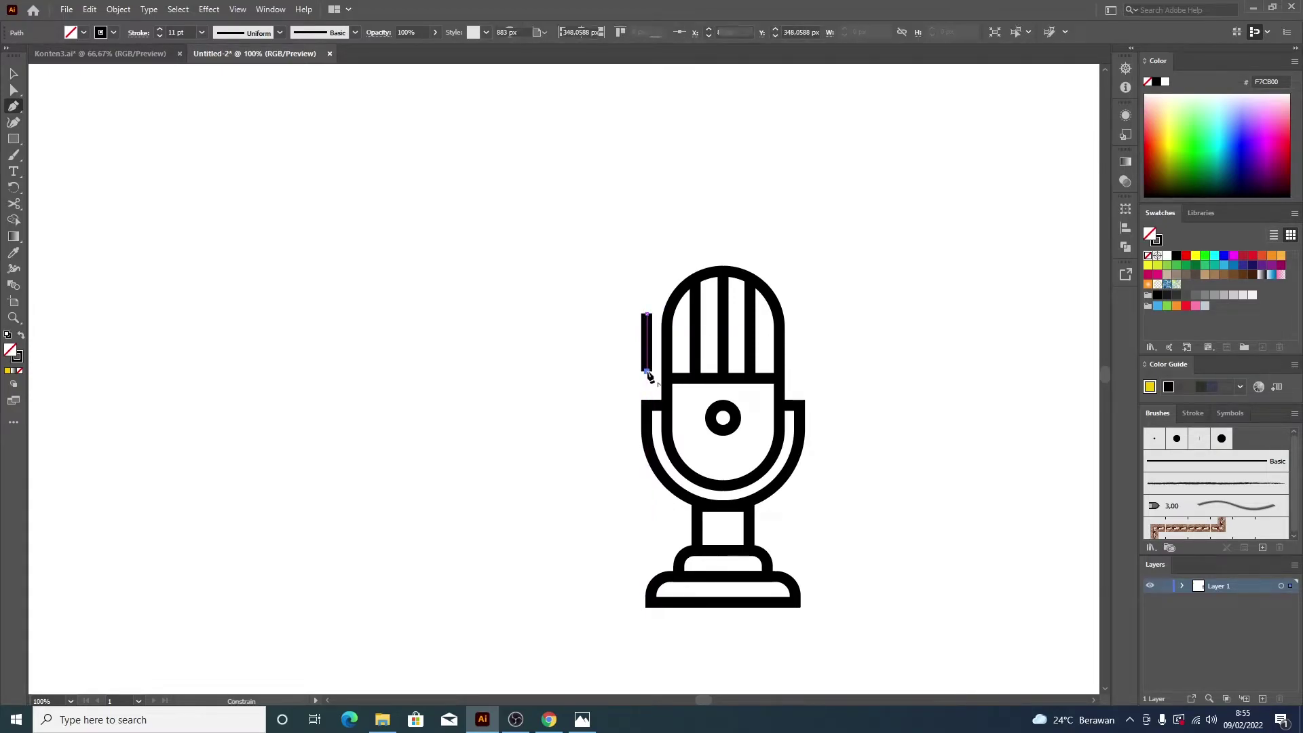
{"action": "key", "text": "v"}
{"action": "left_click_drag", "start_coordinate": [647, 351], "coordinate": [627, 353]}
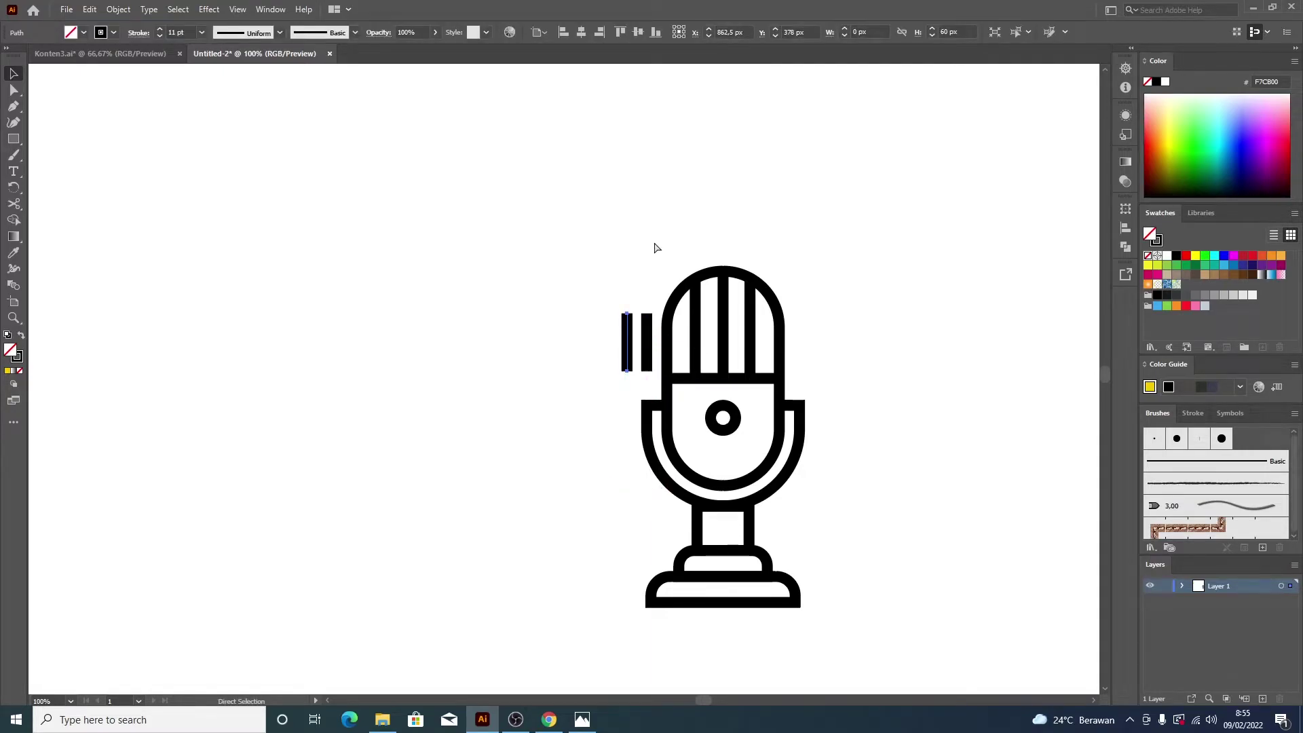
{"action": "key", "text": "ctrl+d"}
{"action": "key", "text": "ctrl+d"}
Step: Stretch the third and leftmost bars taller so the bar heights vary
{"action": "key", "text": "v"}
{"action": "left_click", "coordinate": [629, 338]}
{"action": "left_click_drag", "start_coordinate": [627, 314], "coordinate": [629, 305]}
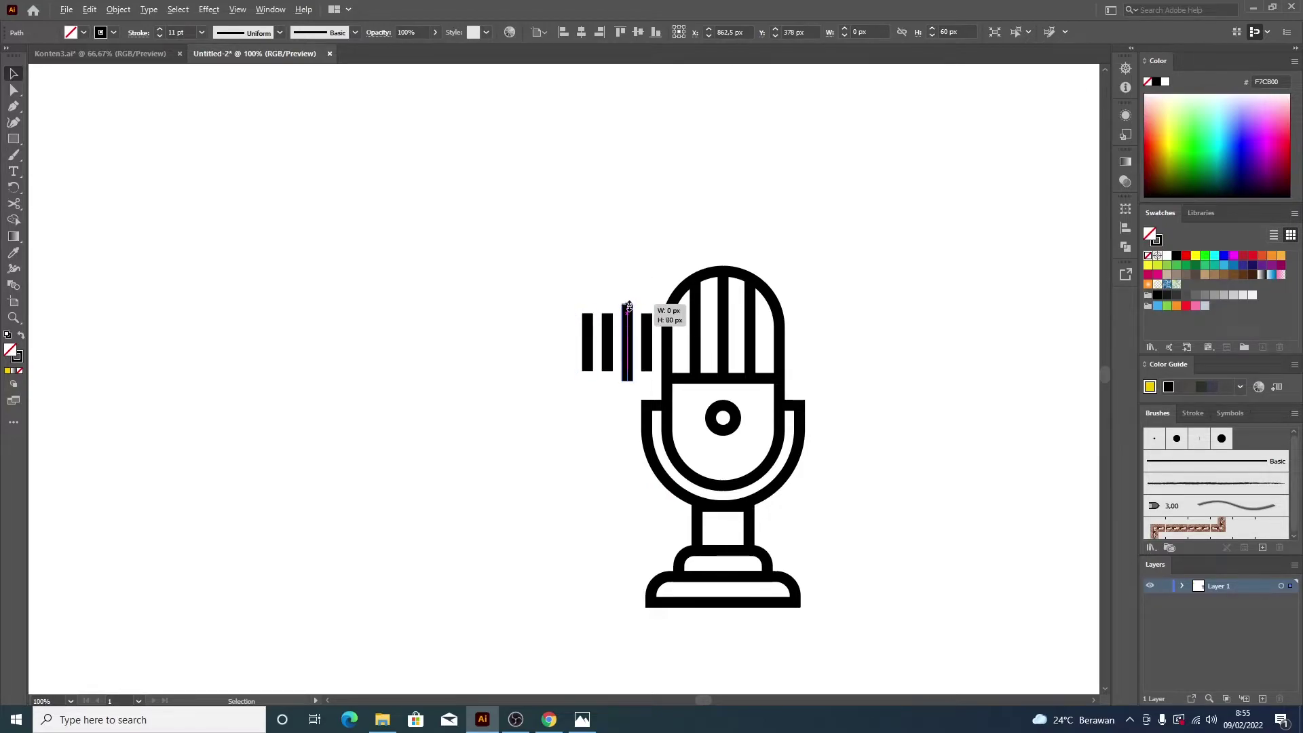
{"action": "left_click_drag", "start_coordinate": [628, 305], "coordinate": [626, 295]}
{"action": "left_click", "coordinate": [607, 336]}
{"action": "left_click", "coordinate": [588, 329]}
{"action": "left_click_drag", "start_coordinate": [588, 313], "coordinate": [589, 286]}
{"action": "left_click", "coordinate": [768, 217]}
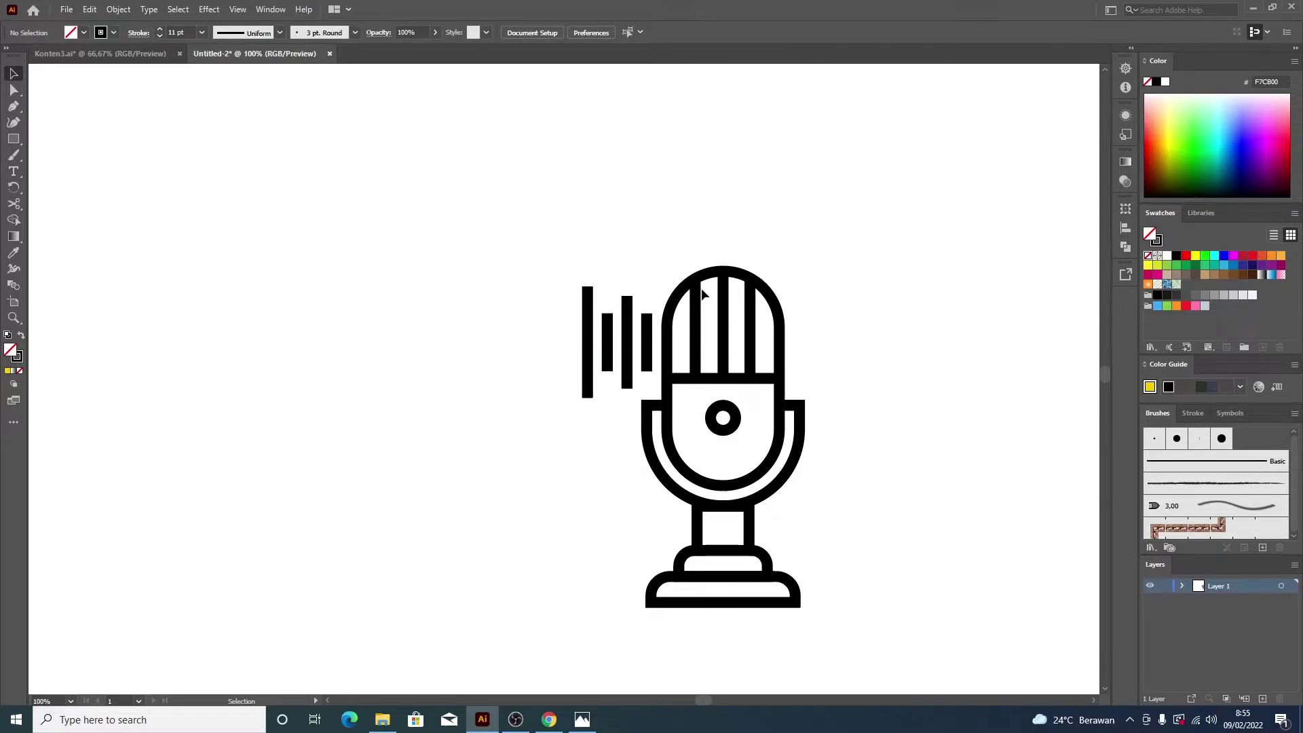
Step: Give all four sound-wave bars Round Cap ends
{"action": "left_click_drag", "start_coordinate": [525, 285], "coordinate": [658, 361]}
{"action": "left_click", "coordinate": [137, 33]}
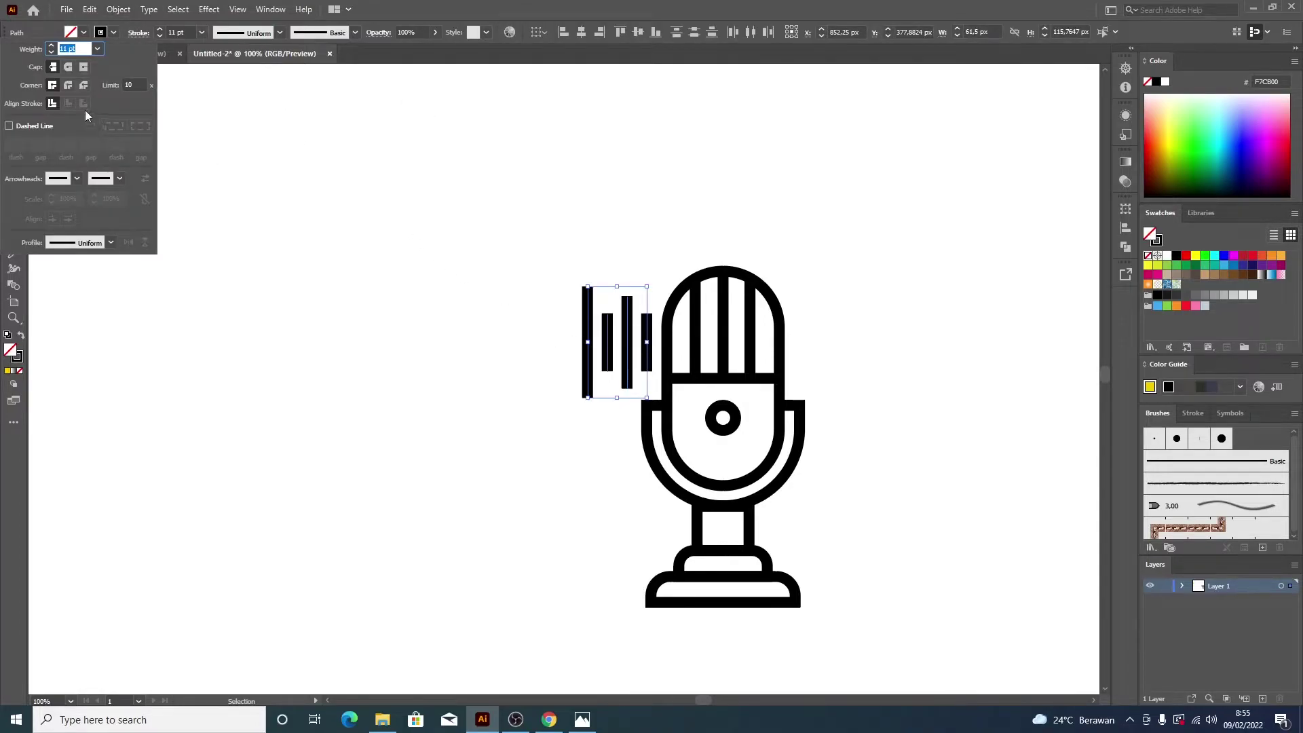
{"action": "left_click", "coordinate": [67, 69]}
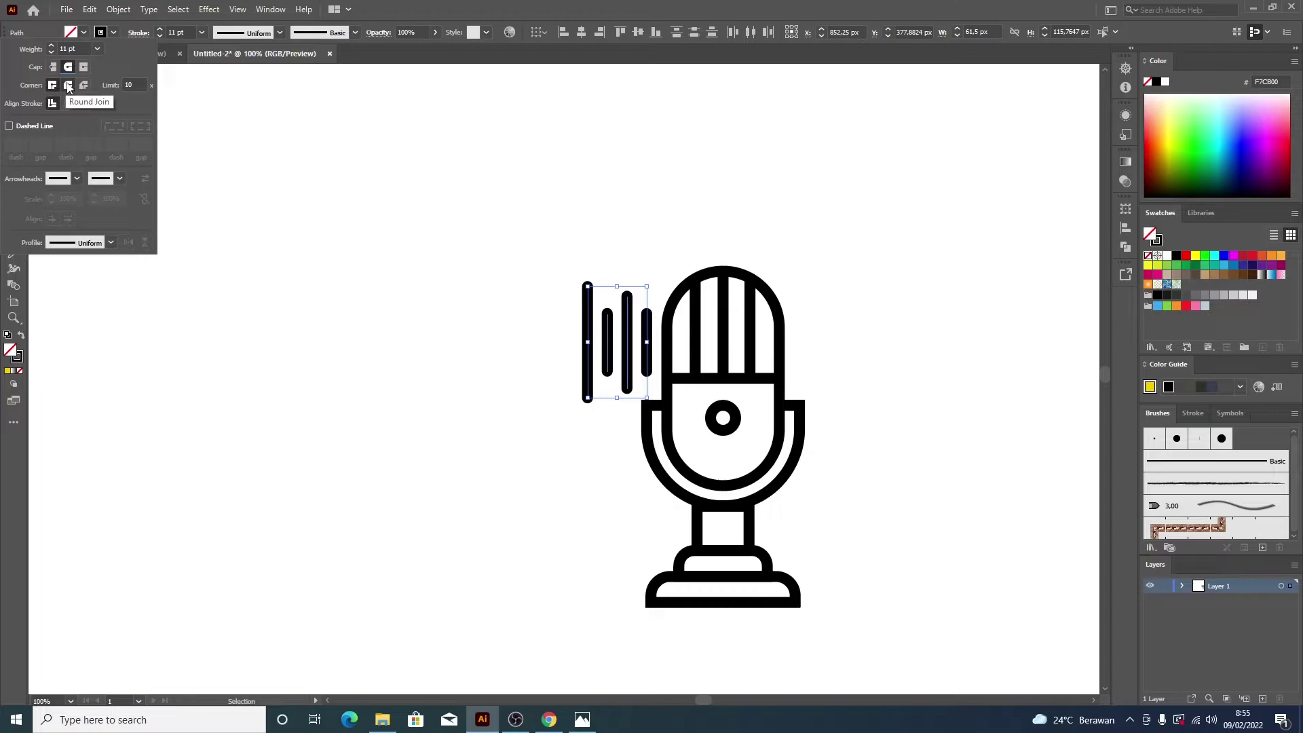
{"action": "left_click", "coordinate": [272, 119]}
{"action": "left_click", "coordinate": [13, 138]}
{"action": "left_click", "coordinate": [42, 161]}
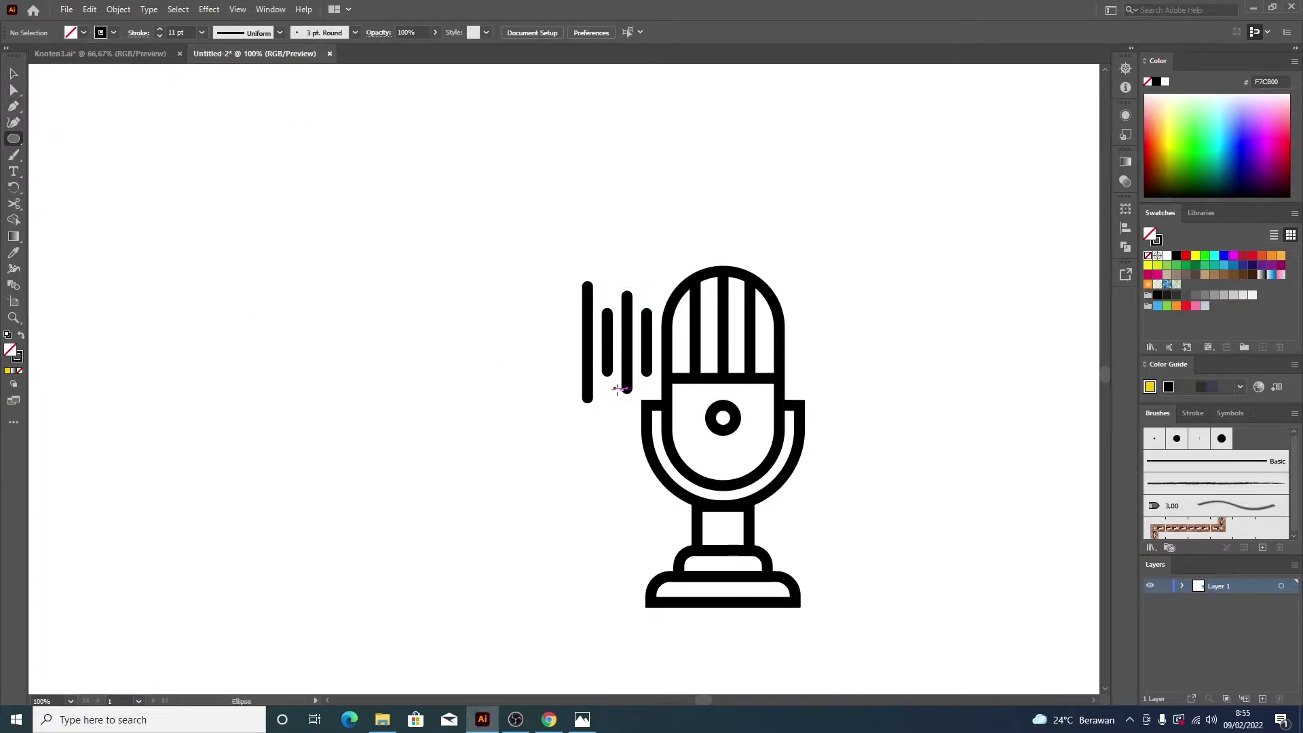
Step: Draw a 9 px solid black dot with no outline below the second bar
{"action": "scroll", "coordinate": [611, 383], "scroll_direction": "up", "scroll_amount": 1}
{"action": "left_click_drag", "start_coordinate": [606, 390], "coordinate": [609, 394]}
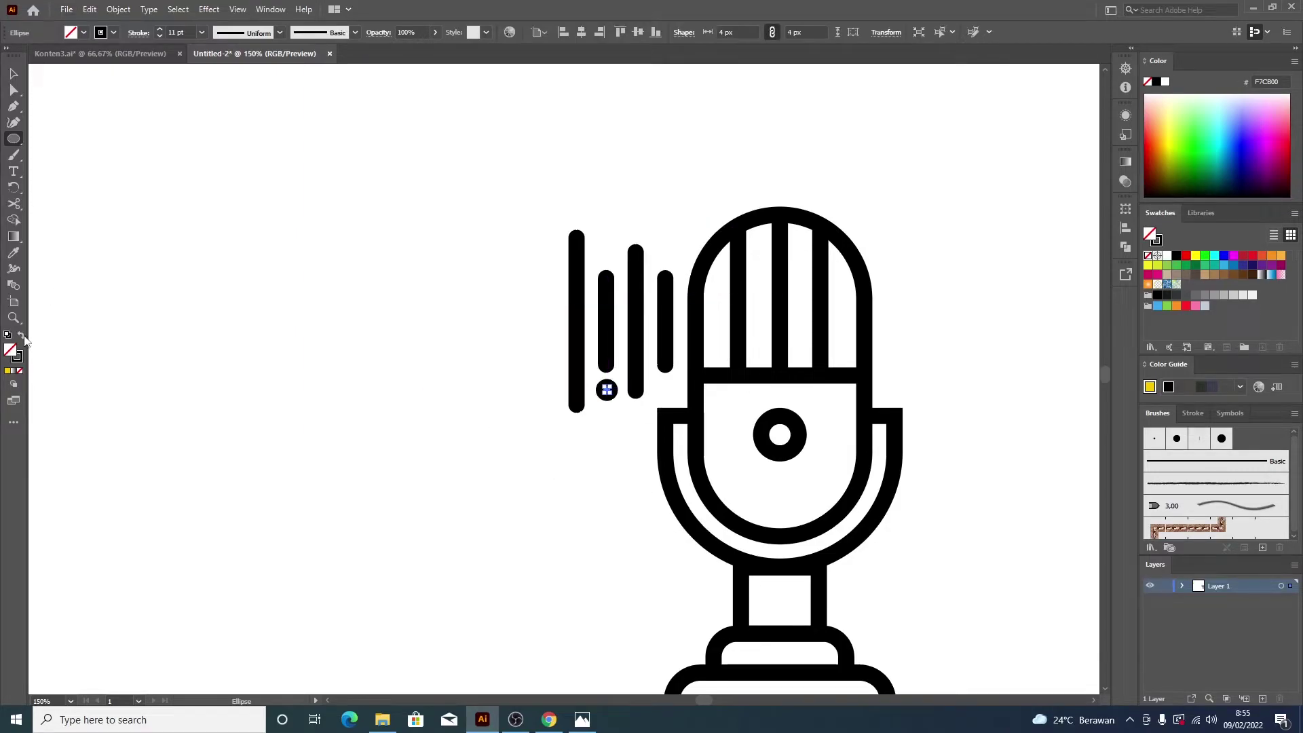
{"action": "left_click", "coordinate": [22, 336]}
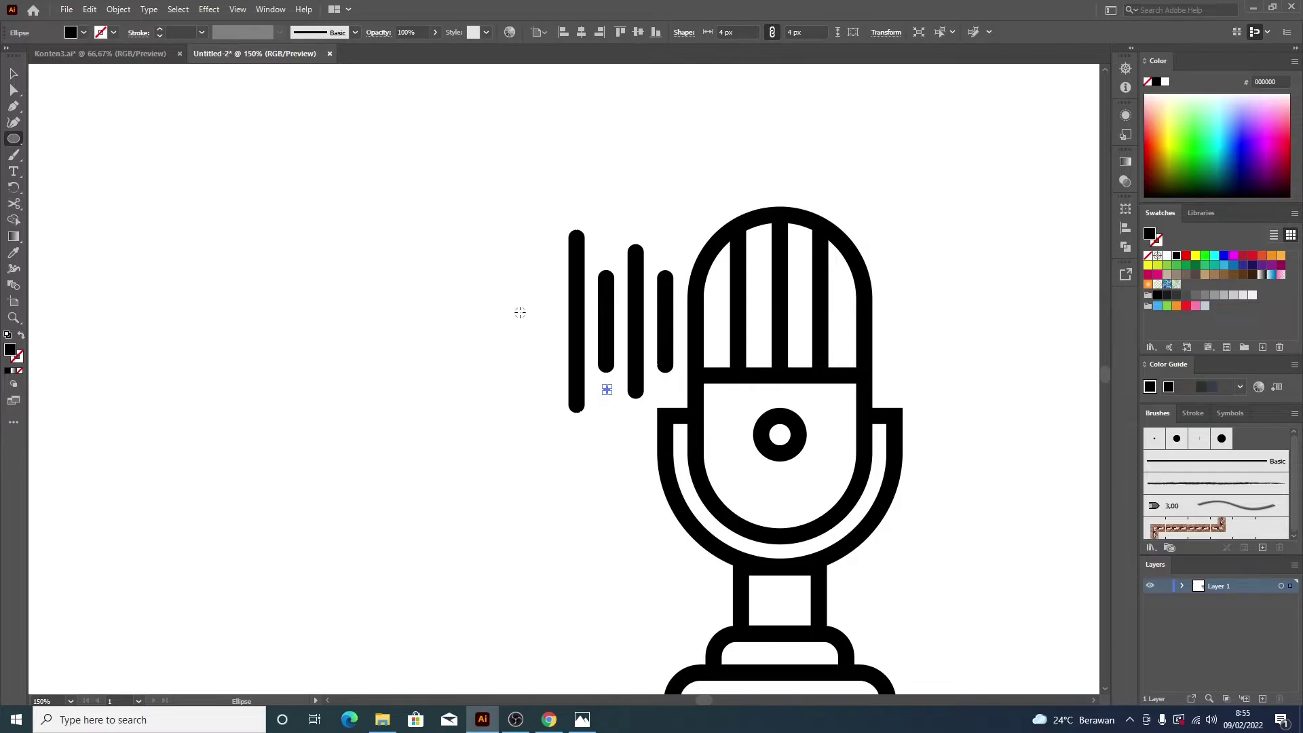
{"action": "scroll", "coordinate": [608, 392], "scroll_direction": "up", "scroll_amount": 1}
{"action": "scroll", "coordinate": [608, 392], "scroll_direction": "up", "scroll_amount": 1}
{"action": "left_click_drag", "start_coordinate": [636, 377], "coordinate": [650, 396]}
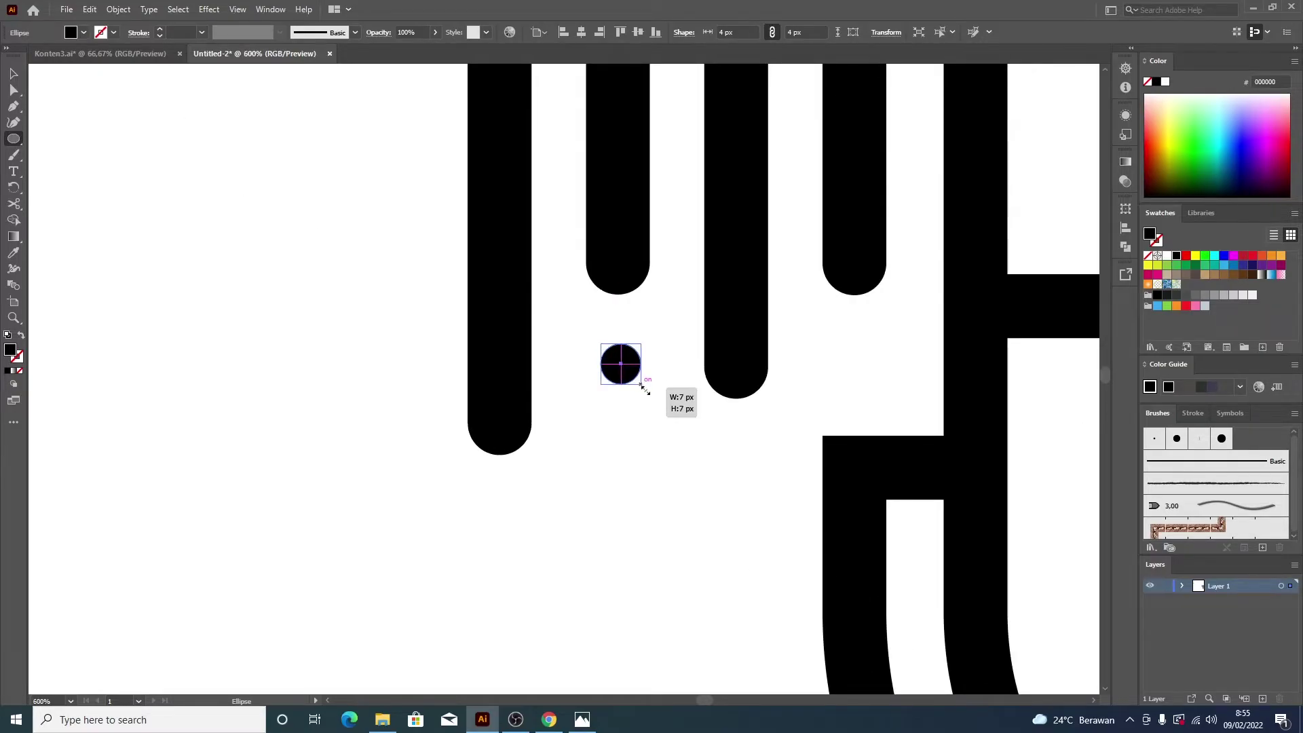
{"action": "left_click", "coordinate": [141, 318]}
{"action": "left_click", "coordinate": [681, 383]}
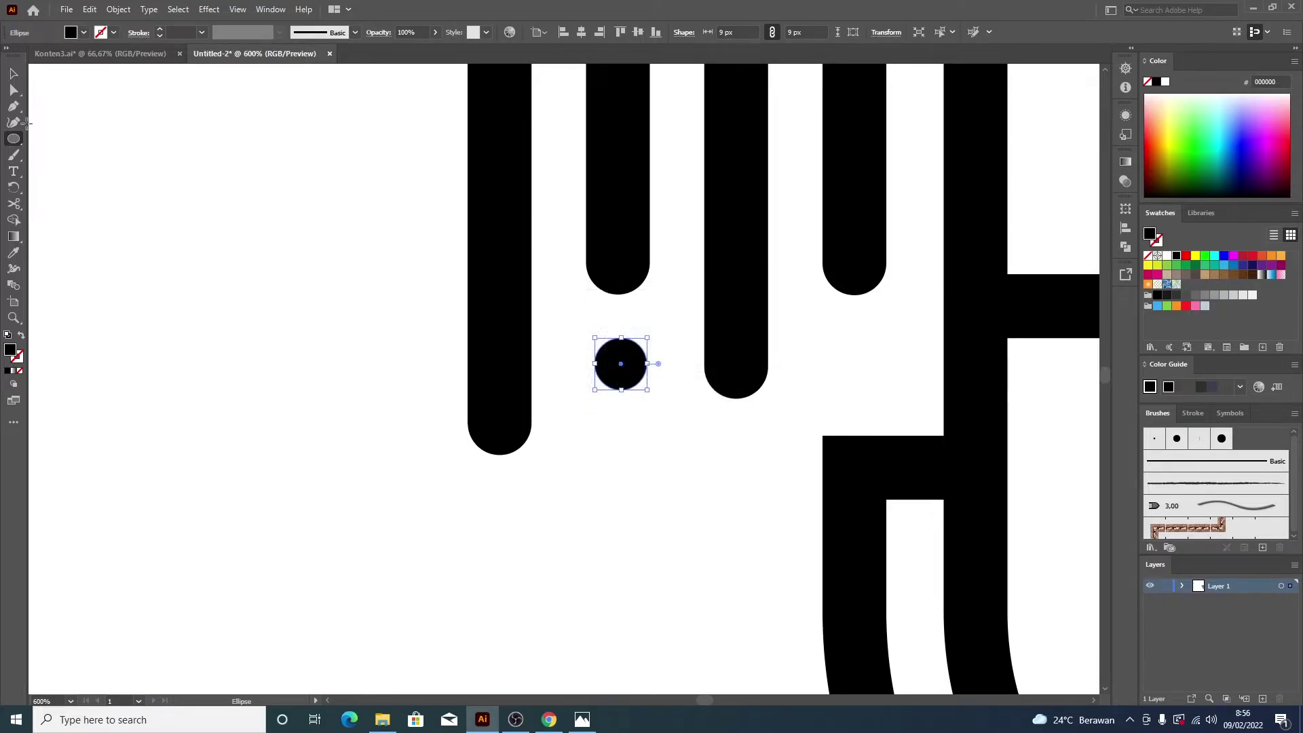
Step: Select the left sound-wave bars together with the dot
{"action": "left_click", "coordinate": [13, 73]}
{"action": "left_click", "coordinate": [358, 172]}
{"action": "key", "text": "ctrl+1"}
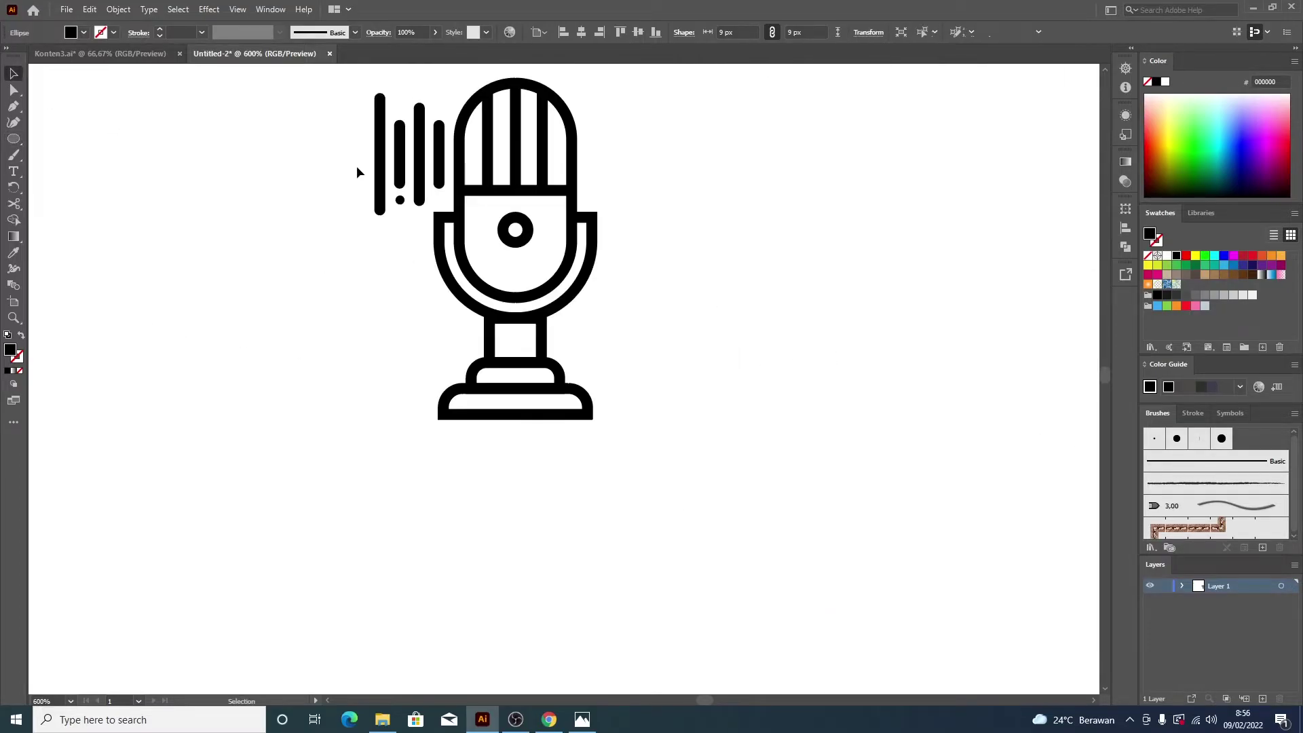
{"action": "scroll", "coordinate": [312, 129], "scroll_direction": "up", "scroll_amount": 3}
{"action": "left_click_drag", "start_coordinate": [308, 137], "coordinate": [442, 306]}
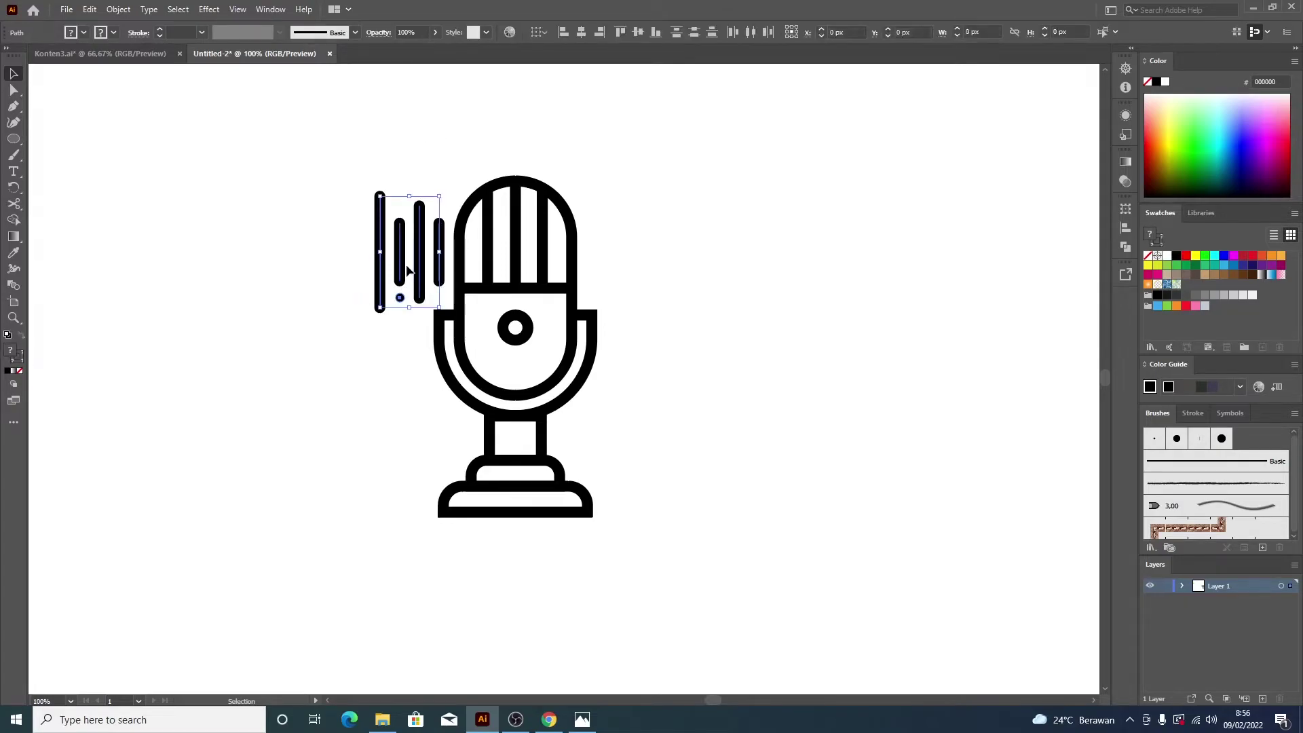
Step: Reflect the selected bars and dot with Transform > Reflect at a 90° angle
{"action": "right_click", "coordinate": [401, 260]}
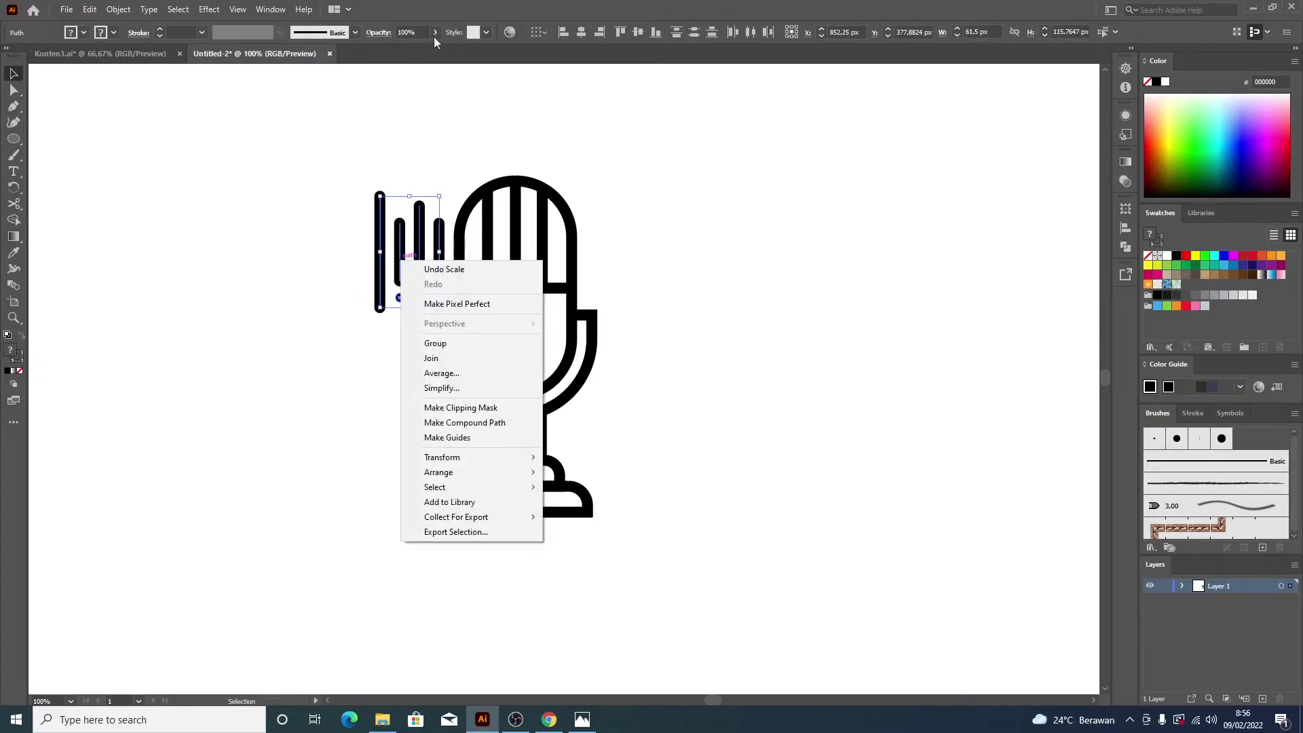
{"action": "left_click", "coordinate": [475, 6]}
{"action": "left_click", "coordinate": [345, 242]}
{"action": "left_click", "coordinate": [400, 261]}
{"action": "right_click", "coordinate": [400, 260]}
{"action": "mouse_move", "coordinate": [442, 457]}
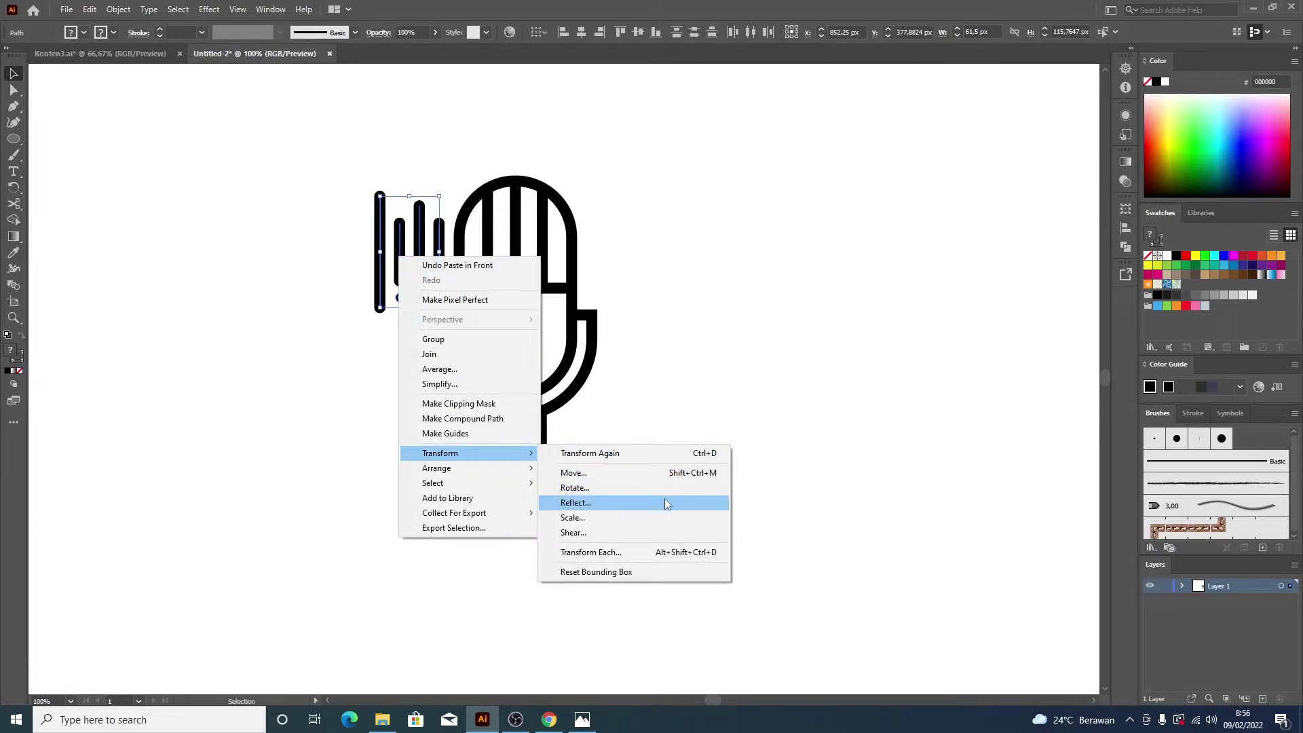
{"action": "left_click", "coordinate": [664, 501]}
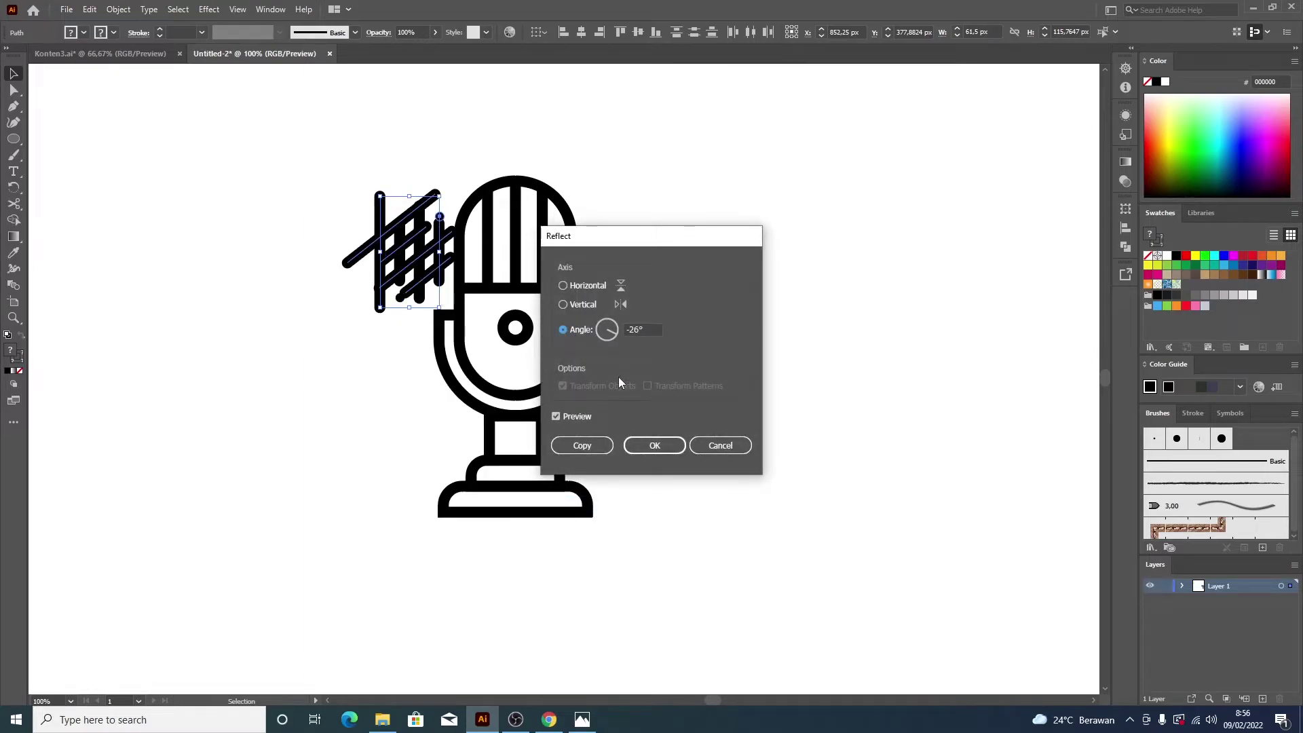
{"action": "left_click", "coordinate": [637, 331]}
{"action": "type", "text": "90"}
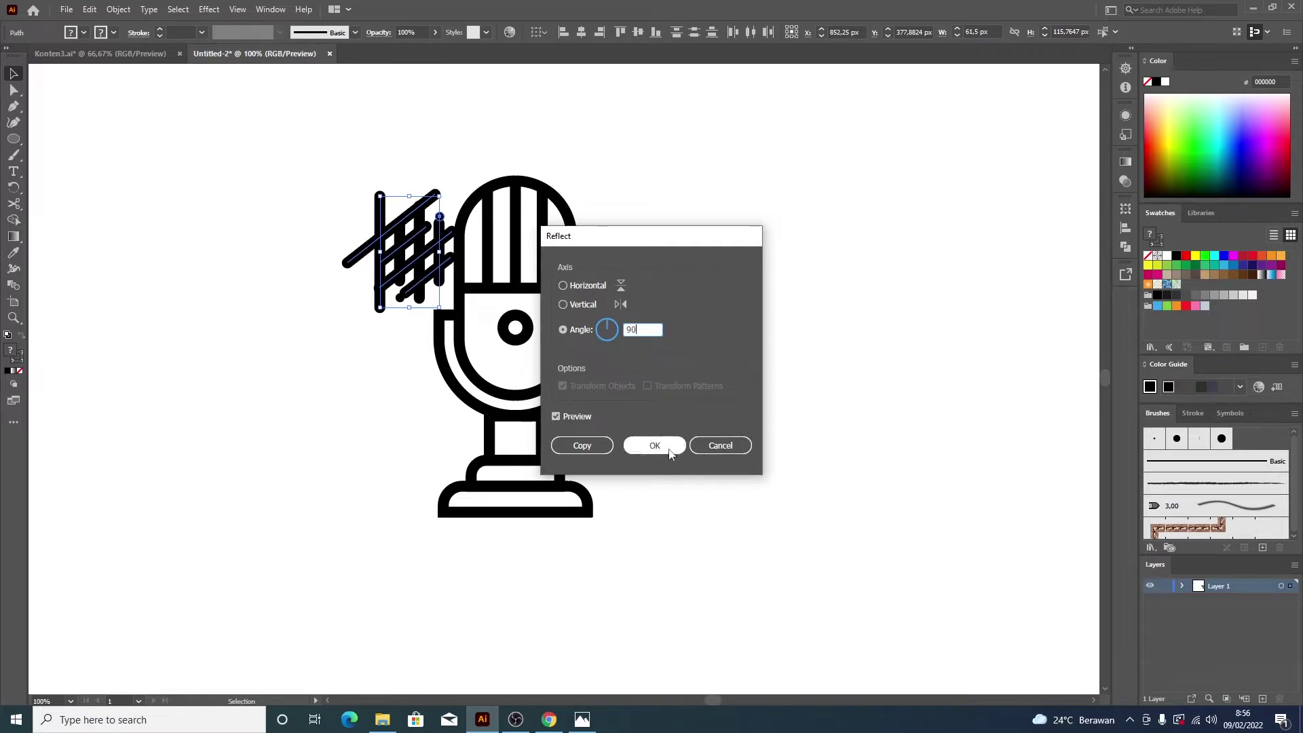
{"action": "left_click", "coordinate": [669, 450]}
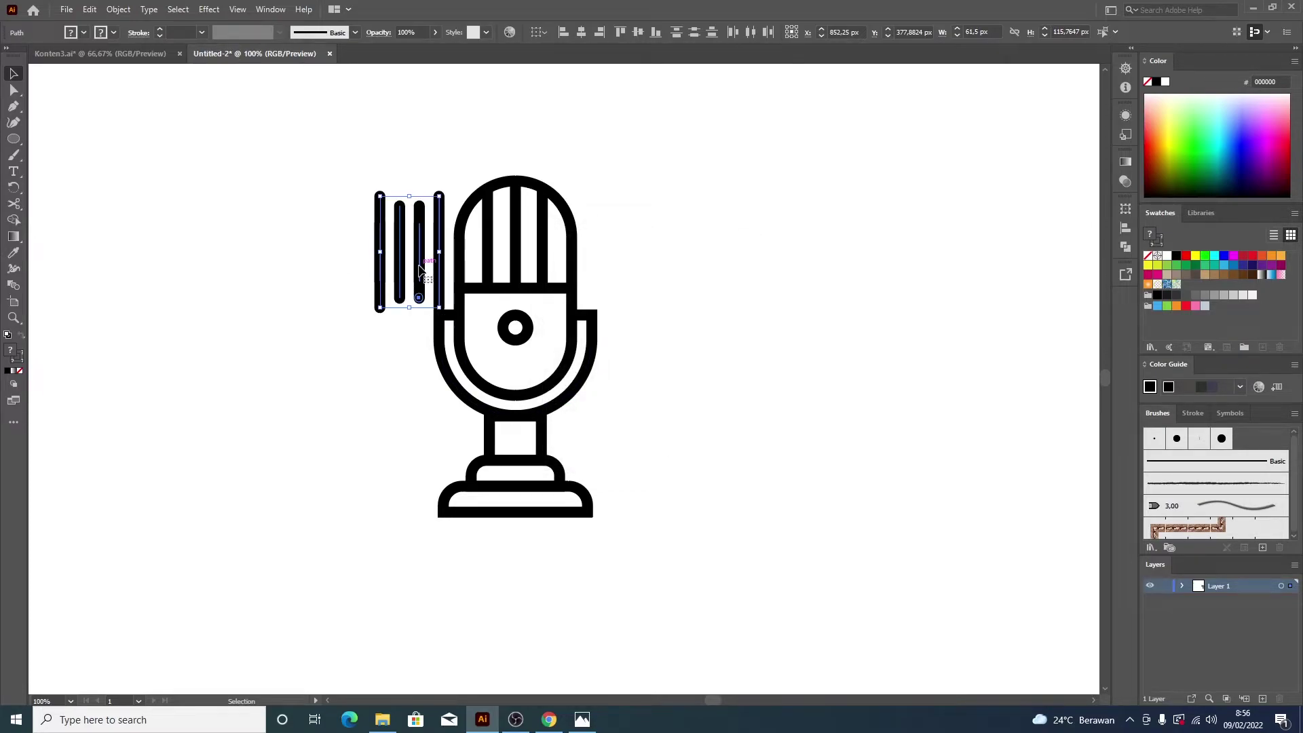
Step: Place a copy of the mirrored bars and dot to the right of the microphone head
{"action": "left_click_drag", "start_coordinate": [420, 269], "coordinate": [606, 287]}
{"action": "left_click_drag", "start_coordinate": [622, 287], "coordinate": [632, 288]}
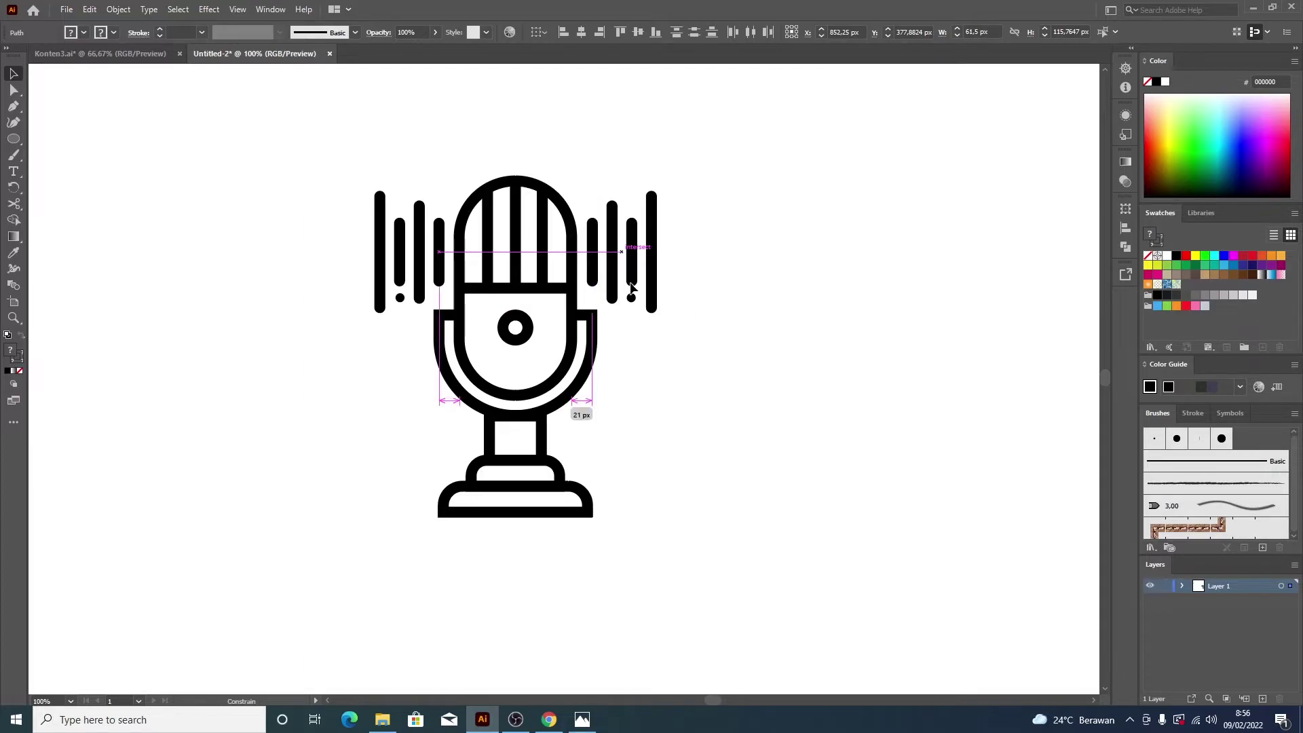
{"action": "left_click", "coordinate": [699, 418]}
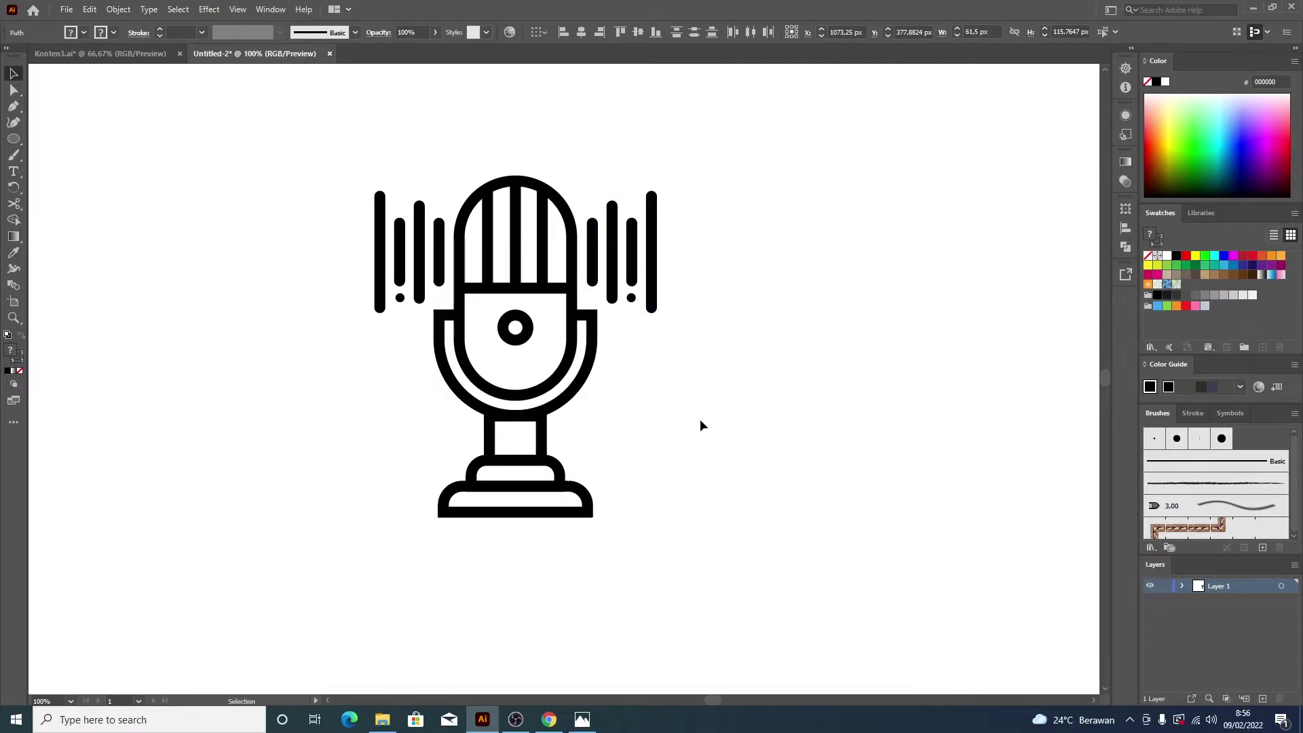
{"action": "key", "text": "ctrl+minus"}
{"action": "scroll", "coordinate": [701, 419], "scroll_direction": "down", "scroll_amount": 1}
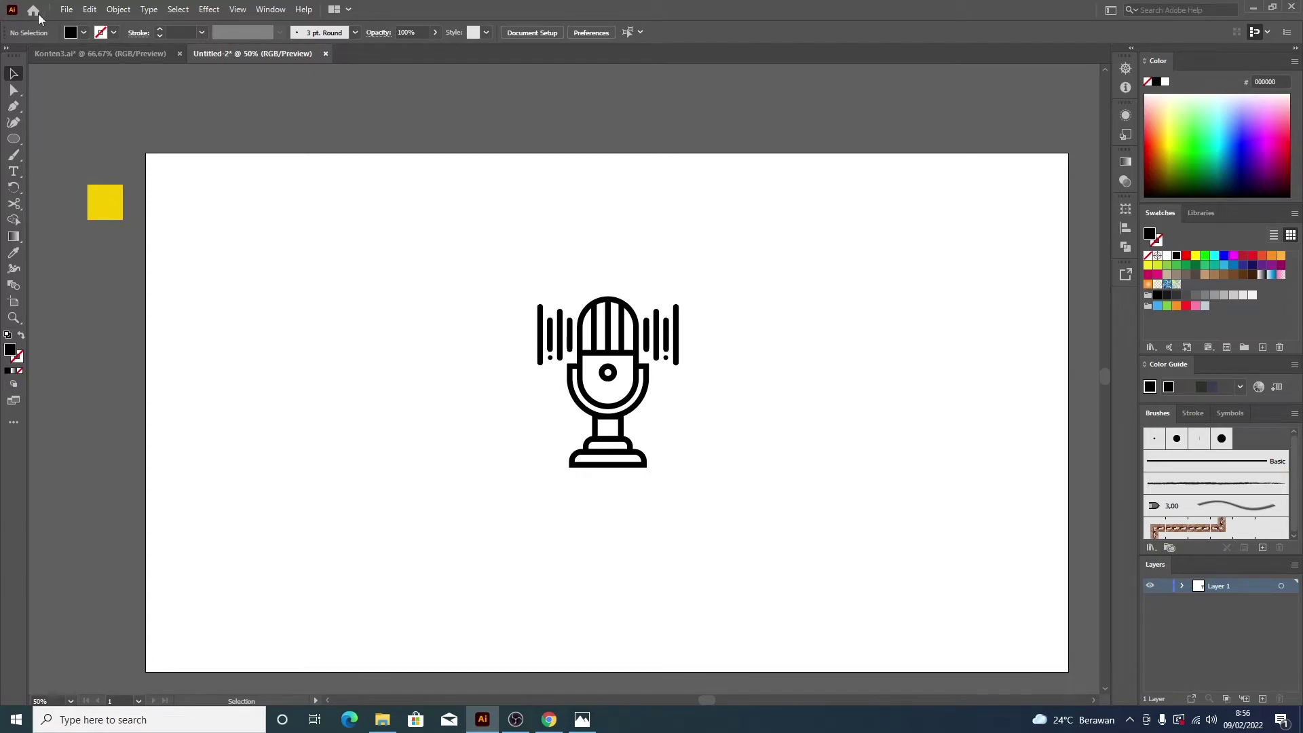
Step: Expand the whole microphone's fill and stroke and unite it into one shape
{"action": "left_click", "coordinate": [13, 171]}
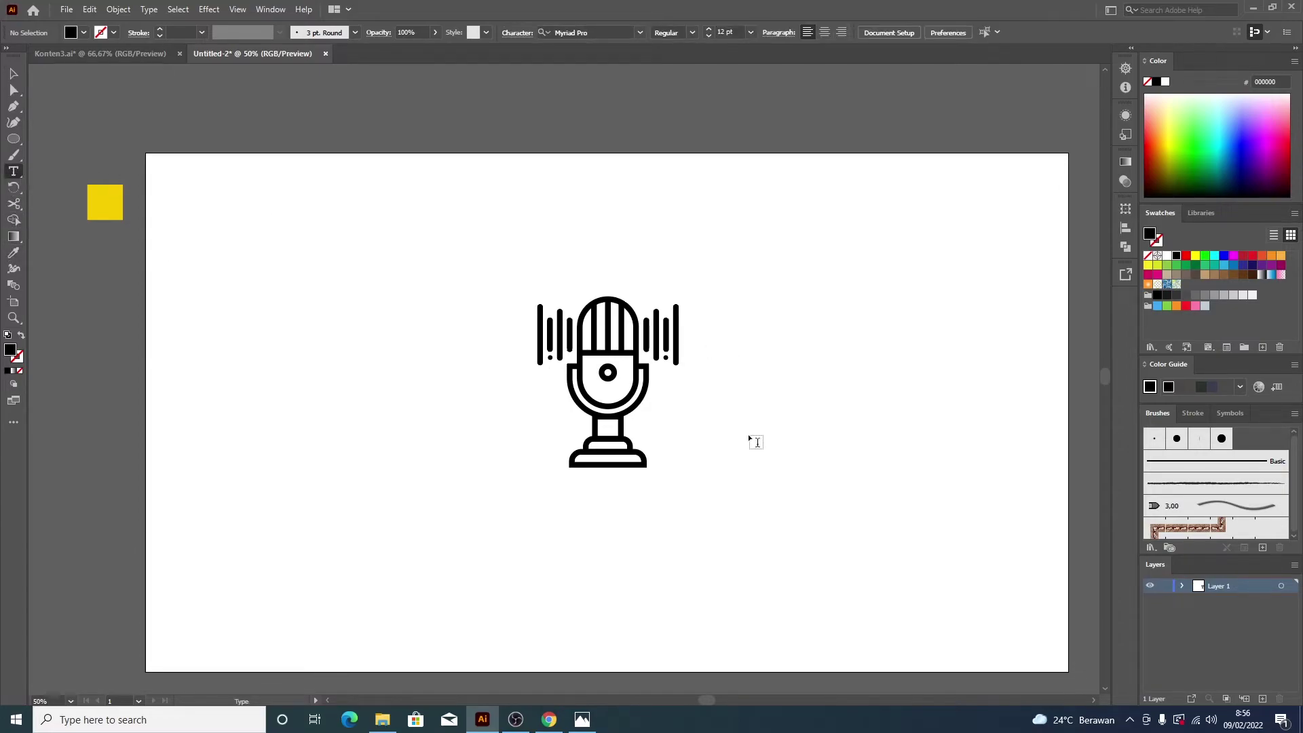
{"action": "key", "text": "v"}
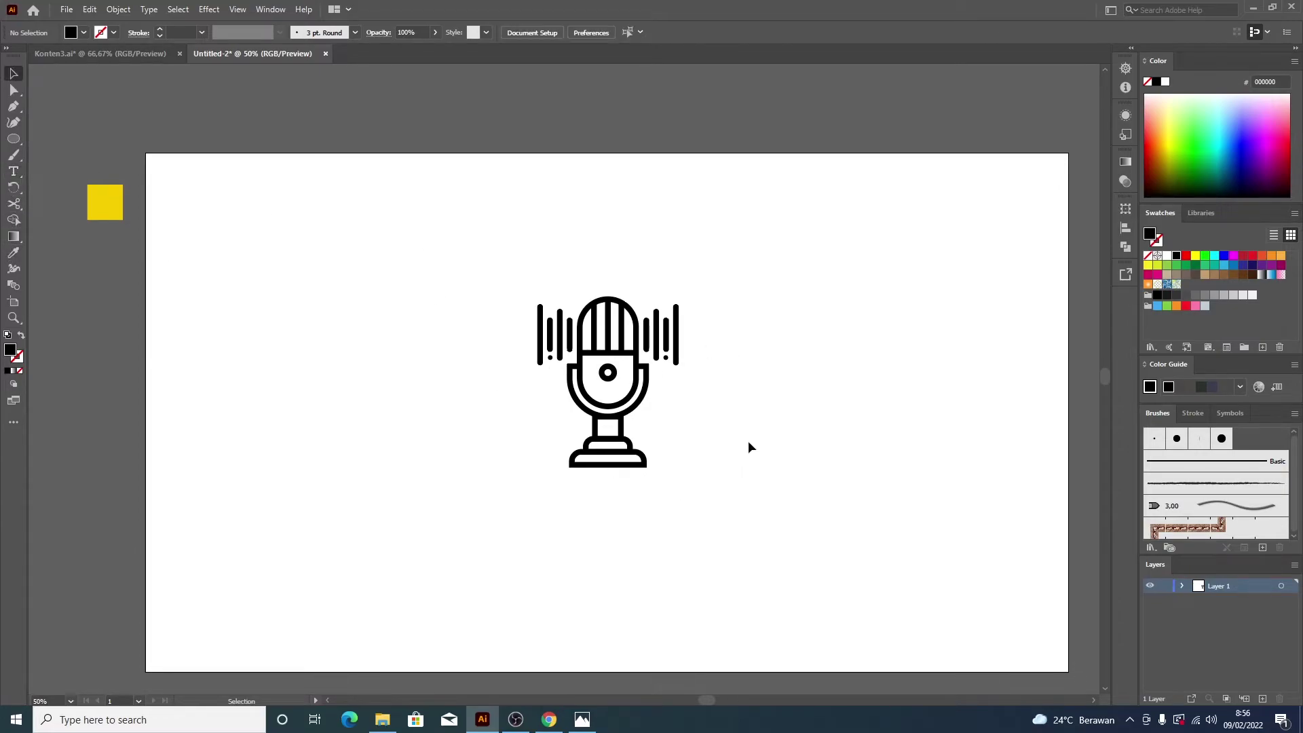
{"action": "left_click_drag", "start_coordinate": [420, 214], "coordinate": [806, 517]}
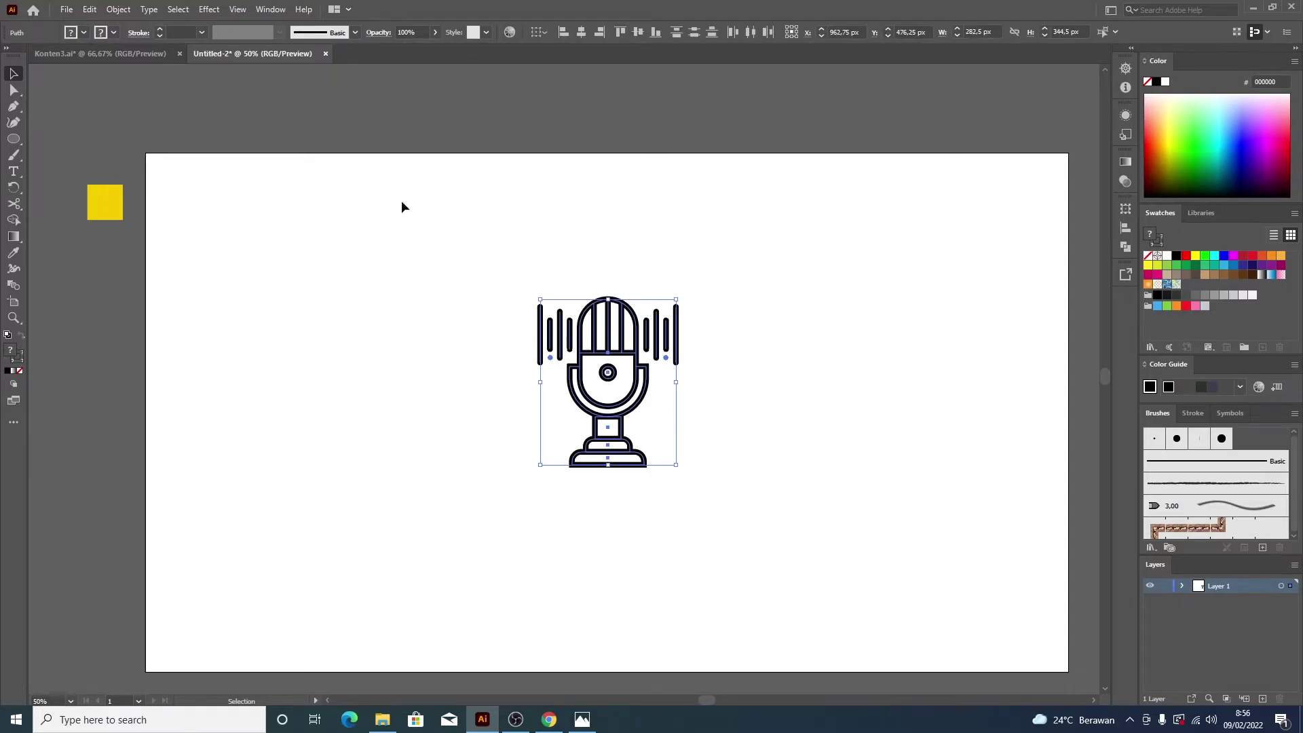
{"action": "left_click", "coordinate": [112, 11]}
{"action": "left_click", "coordinate": [117, 9]}
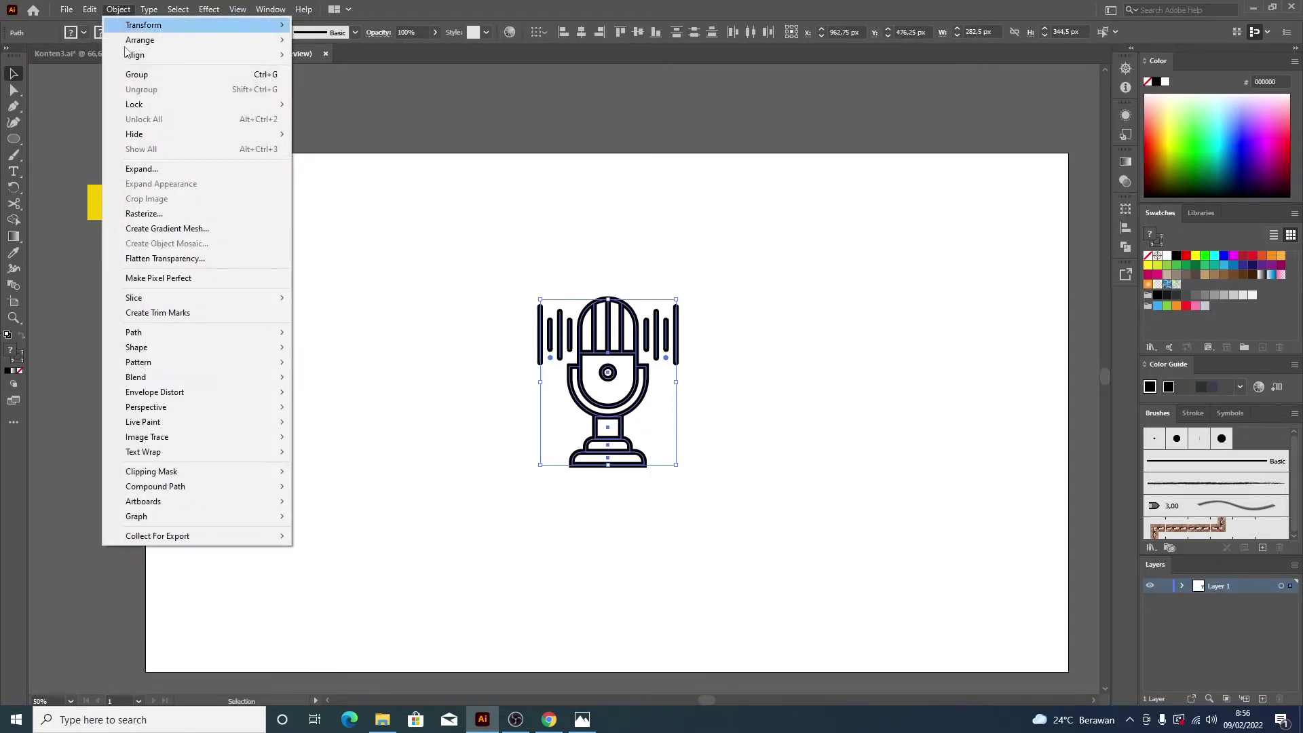
{"action": "left_click", "coordinate": [143, 169]}
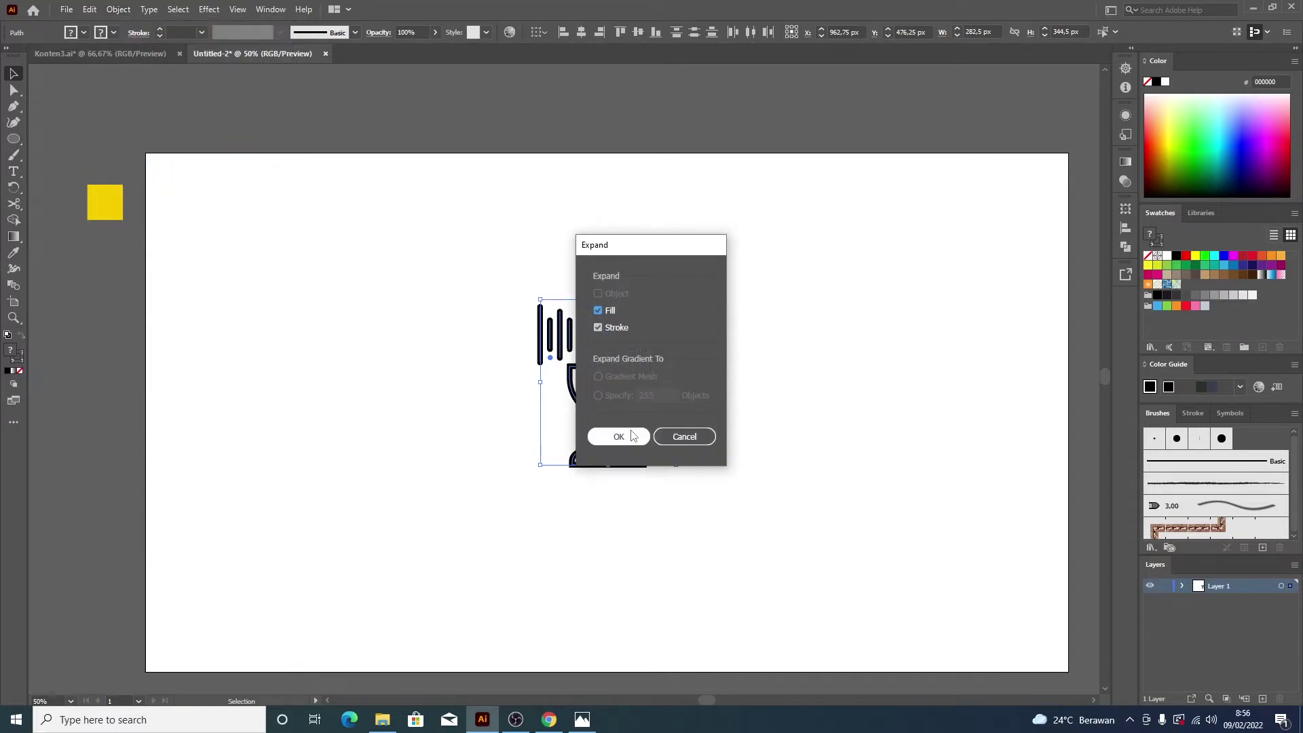
{"action": "left_click", "coordinate": [632, 435]}
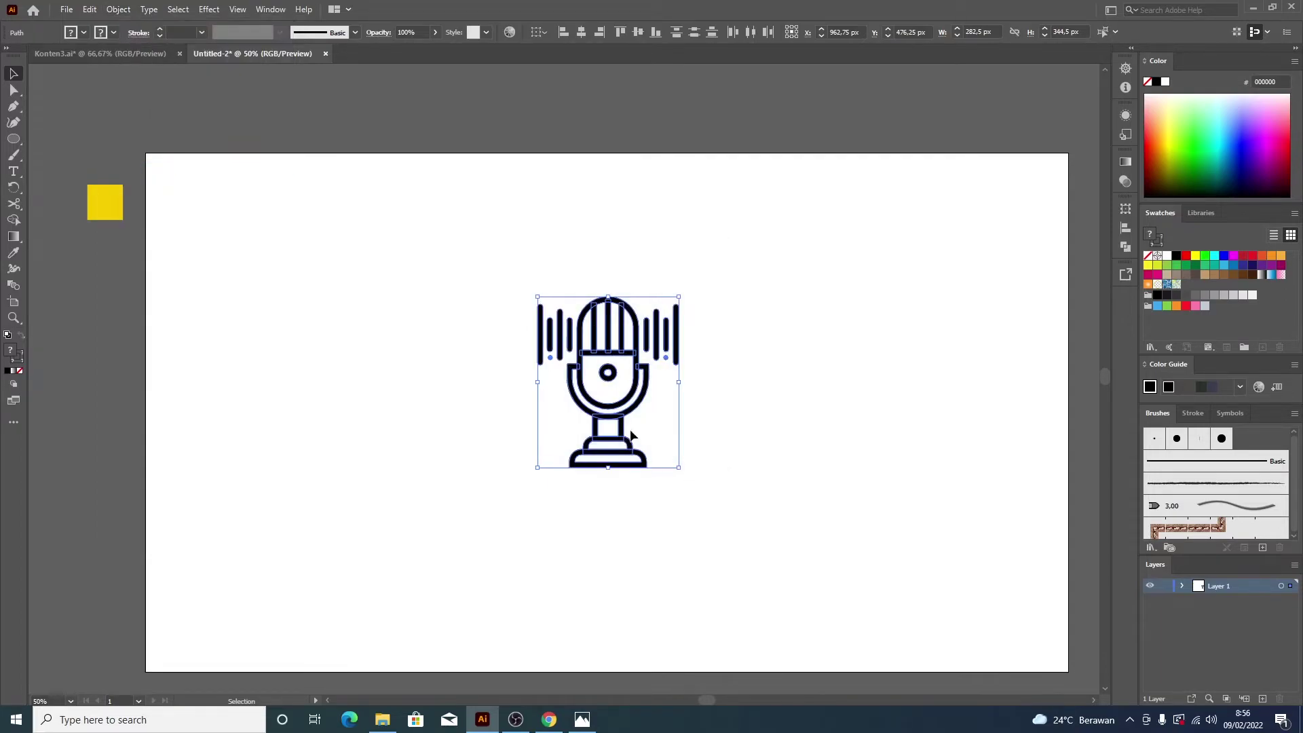
{"action": "left_click", "coordinate": [1124, 246]}
{"action": "left_click", "coordinate": [965, 240]}
{"action": "left_click", "coordinate": [975, 351]}
Step: Centre the microphone horizontally and vertically on the artboard
{"action": "left_click_drag", "start_coordinate": [625, 411], "coordinate": [644, 421]}
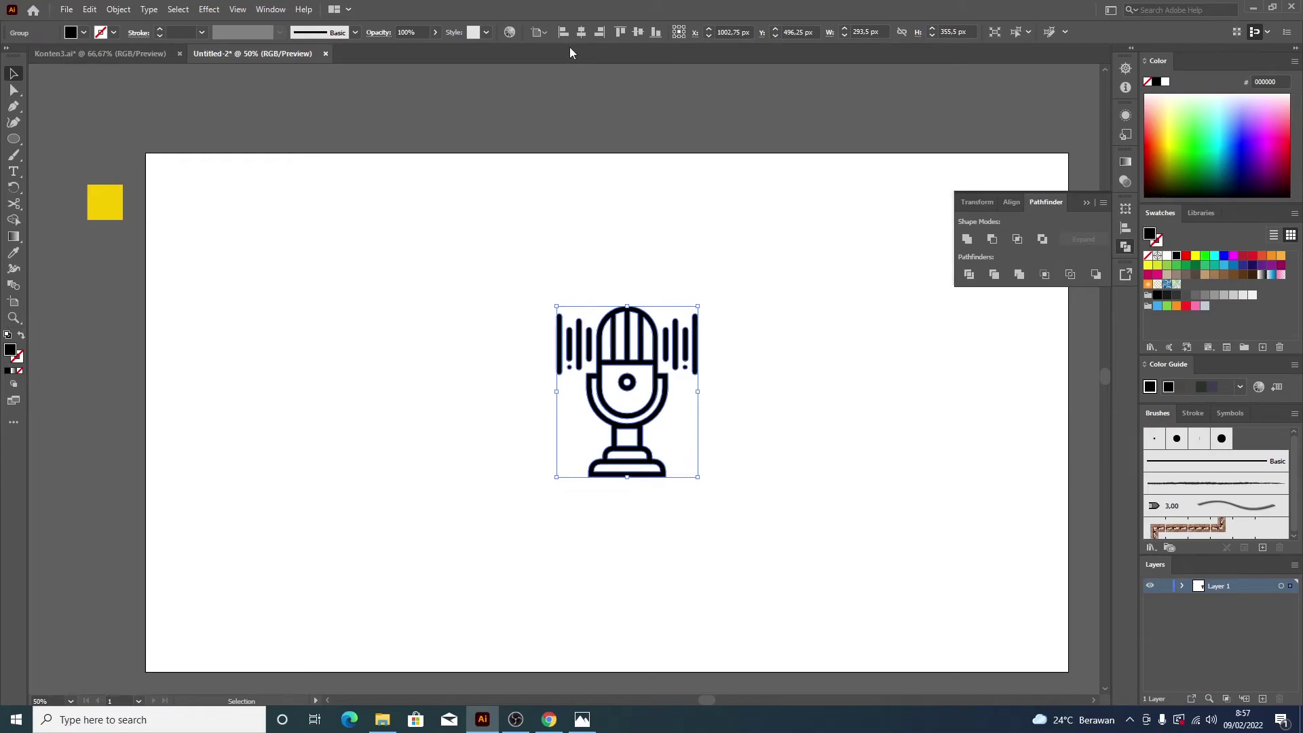
{"action": "left_click", "coordinate": [581, 34]}
{"action": "left_click", "coordinate": [638, 32]}
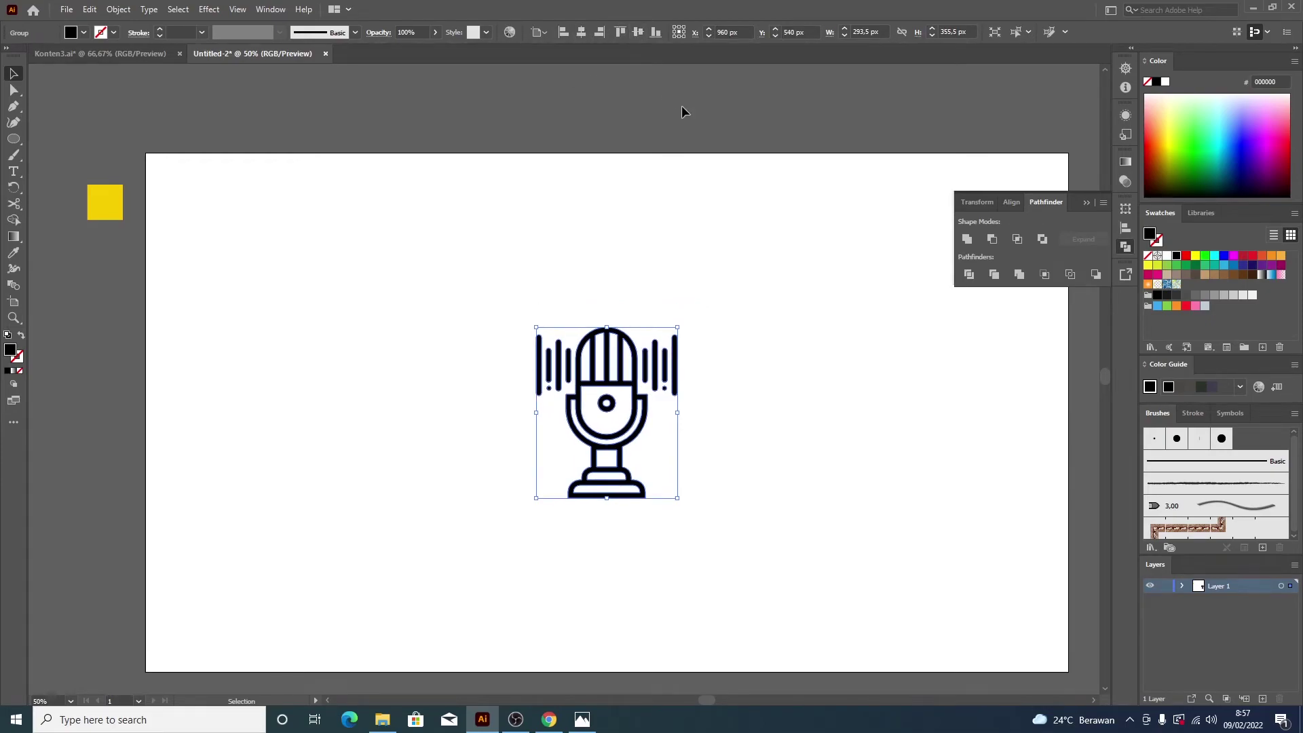
{"action": "left_click", "coordinate": [688, 118]}
{"action": "key", "text": "ctrl+minus"}
{"action": "scroll", "coordinate": [699, 253], "scroll_direction": "up", "scroll_amount": 2}
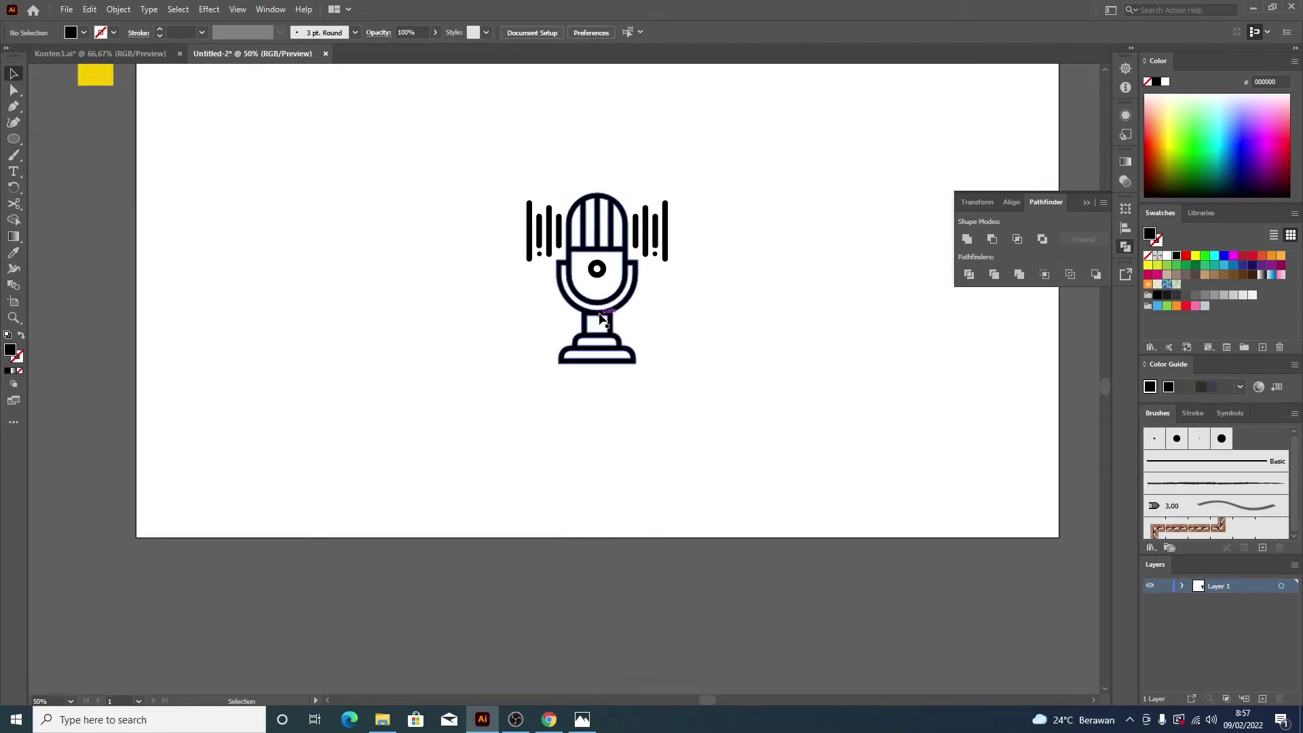
Step: Scale the microphone down slightly and add a placeholder text object below it
{"action": "left_click", "coordinate": [618, 356]}
{"action": "left_click_drag", "start_coordinate": [669, 365], "coordinate": [661, 354]}
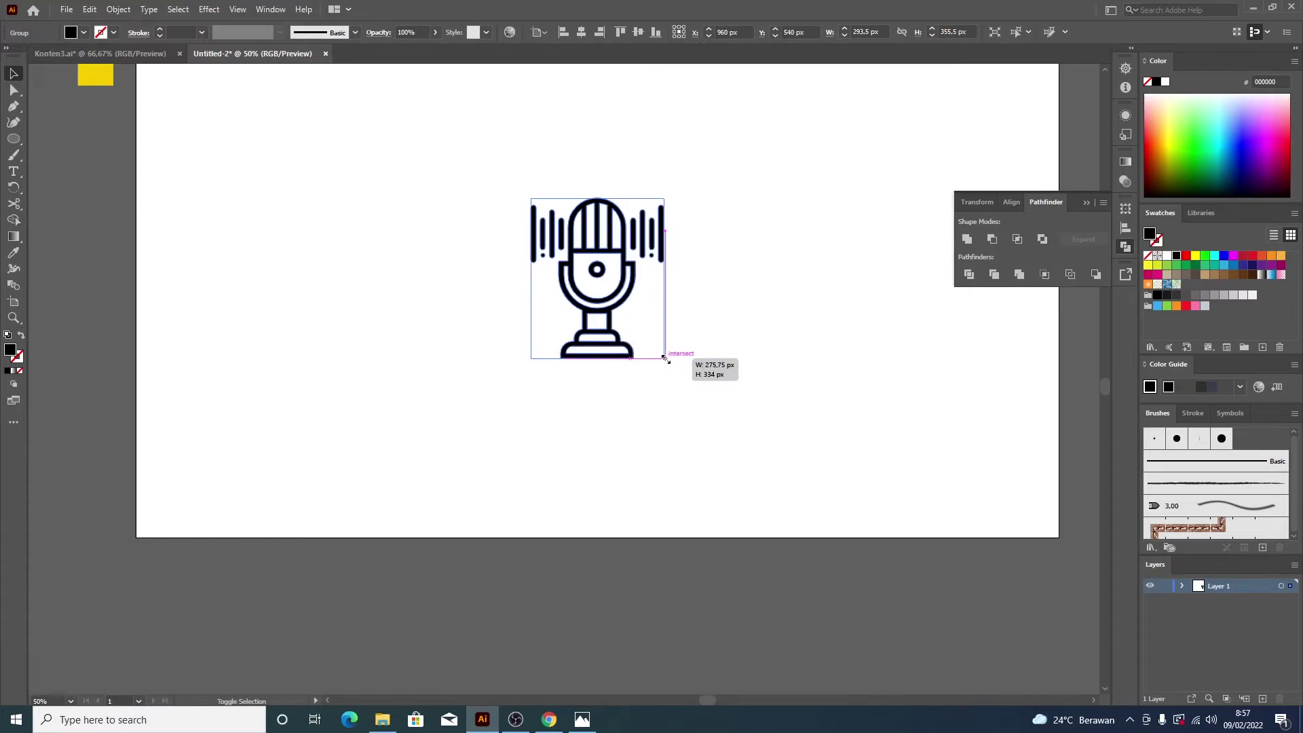
{"action": "left_click", "coordinate": [744, 292]}
{"action": "left_click", "coordinate": [13, 171]}
{"action": "left_click", "coordinate": [520, 427]}
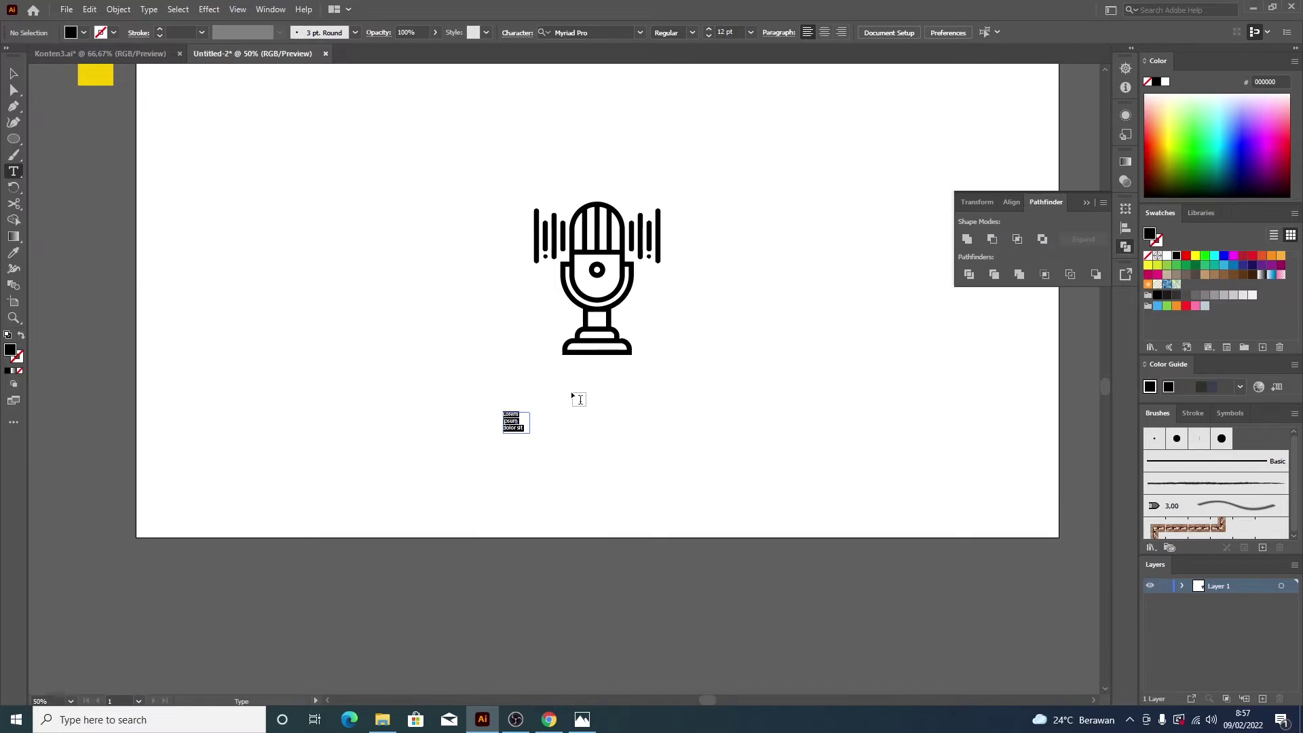
Step: Type the word PODCAST below the microphone
{"action": "key", "text": "Escape"}
{"action": "key", "text": "Delete"}
{"action": "left_click", "coordinate": [564, 415]}
{"action": "key", "text": "BackSpace"}
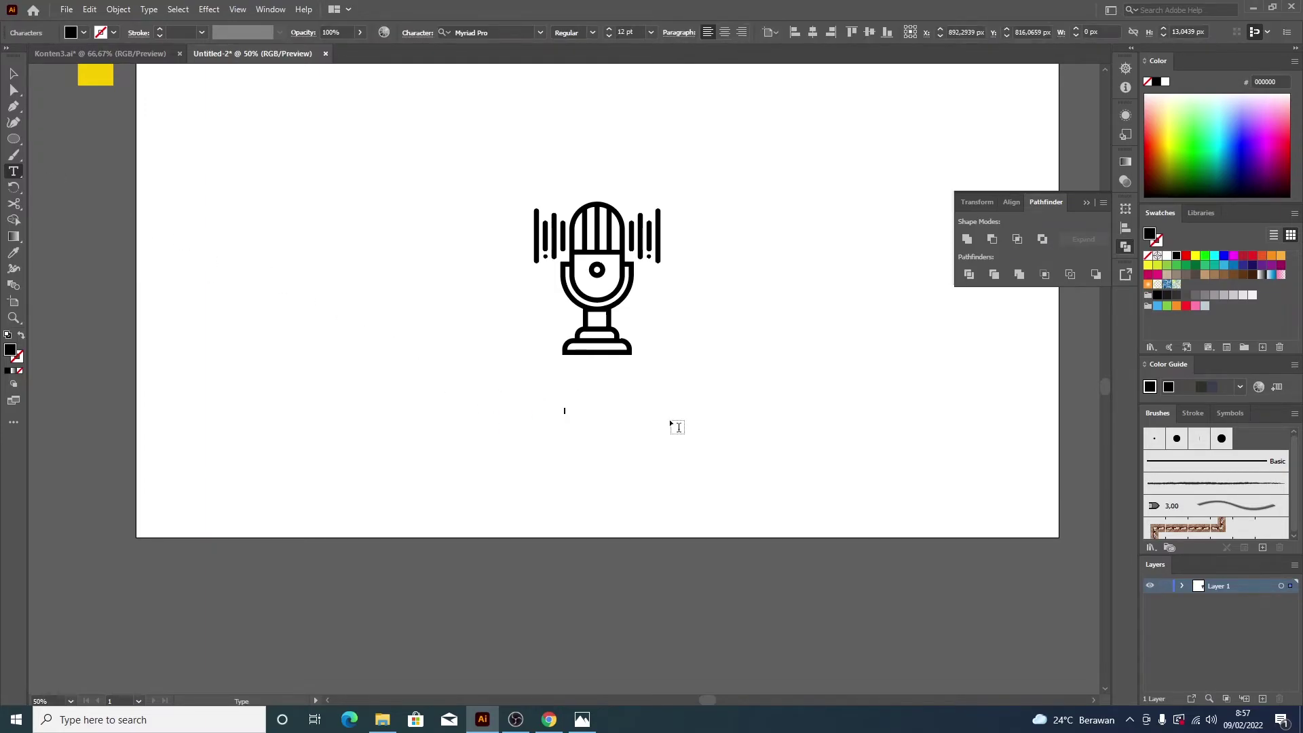
{"action": "type", "text": "PoCAST"}
{"action": "left_click", "coordinate": [15, 72]}
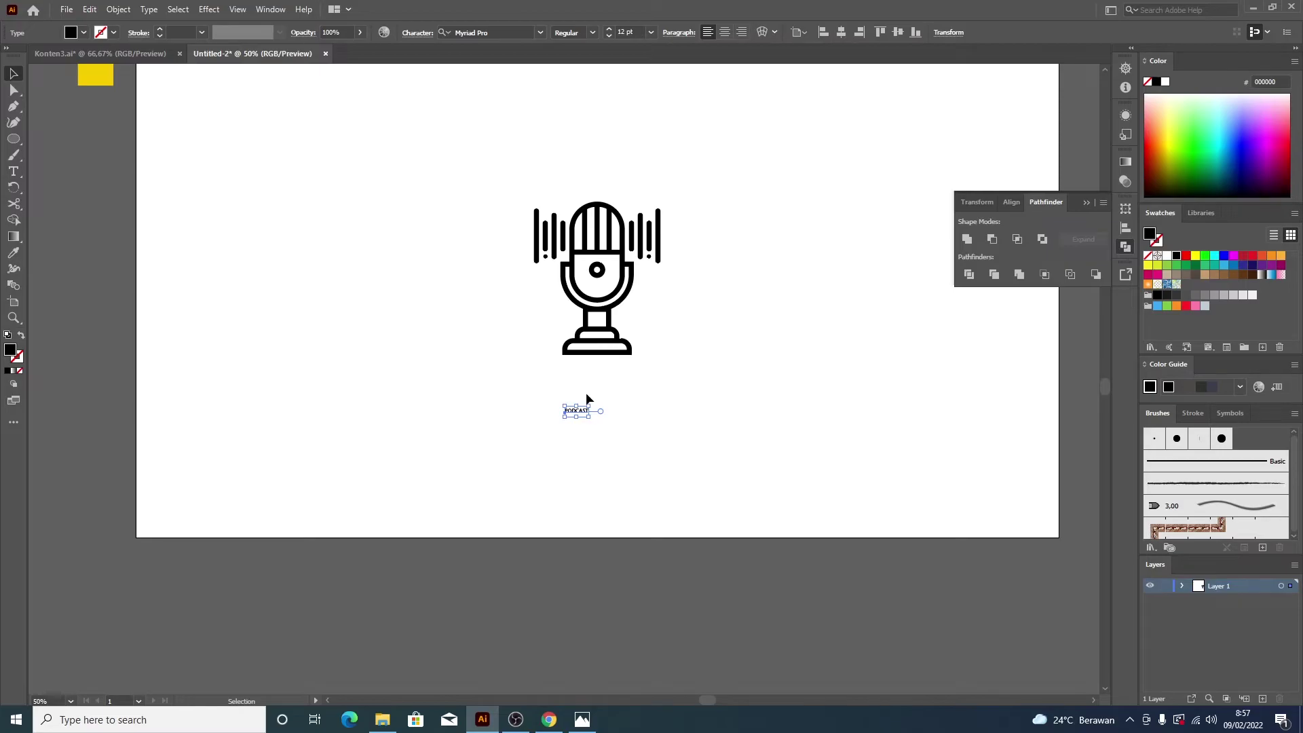
Step: Centre-align PODCAST, set Acumin Variable Concept ExtraCondensed Bold, and enlarge it to title size
{"action": "left_click", "coordinate": [724, 32]}
{"action": "left_click", "coordinate": [542, 32]}
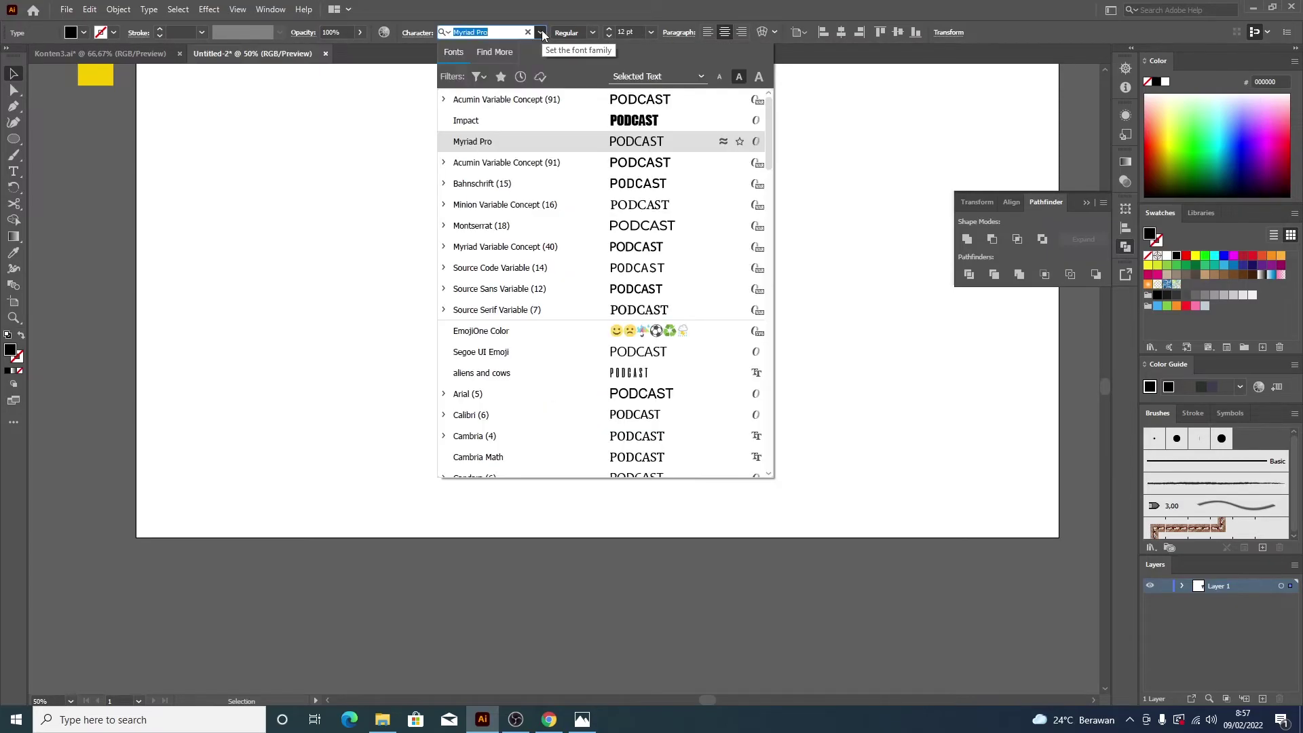
{"action": "left_click", "coordinate": [444, 100]}
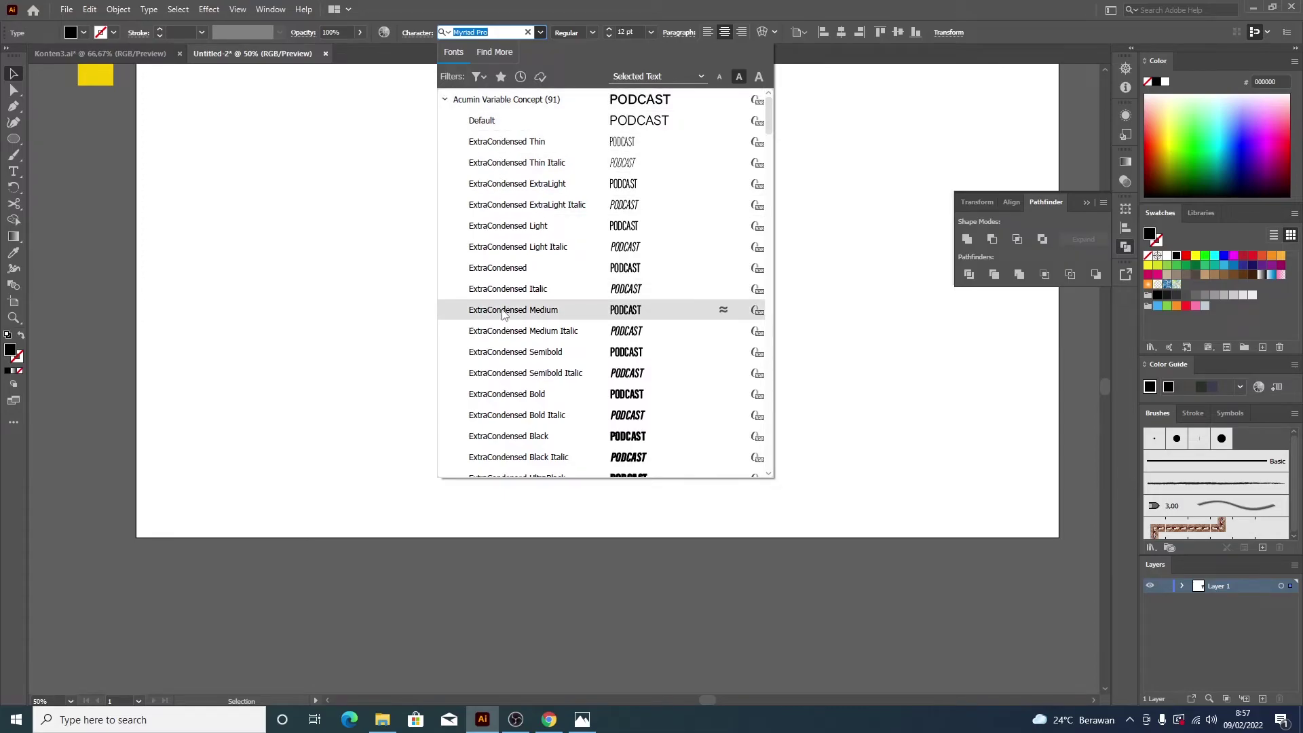
{"action": "scroll", "coordinate": [500, 312], "scroll_direction": "down", "scroll_amount": 1}
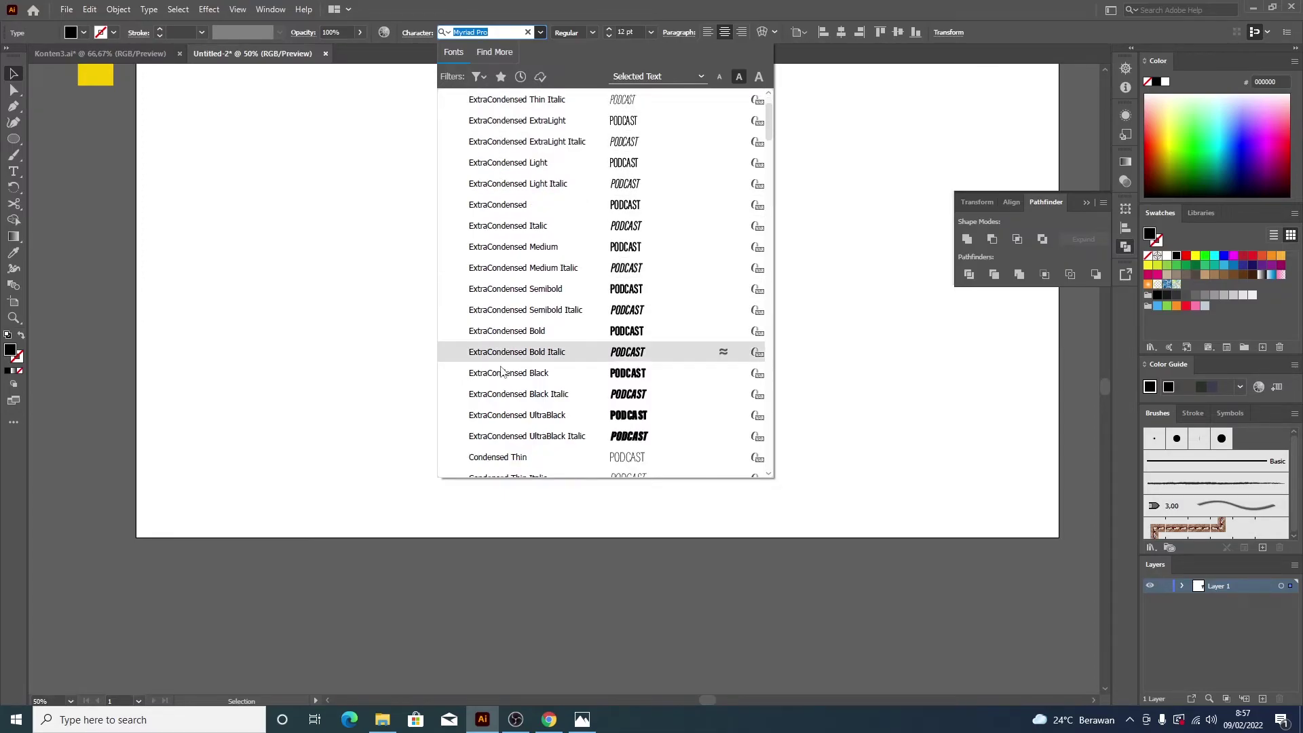
{"action": "left_click", "coordinate": [506, 331]}
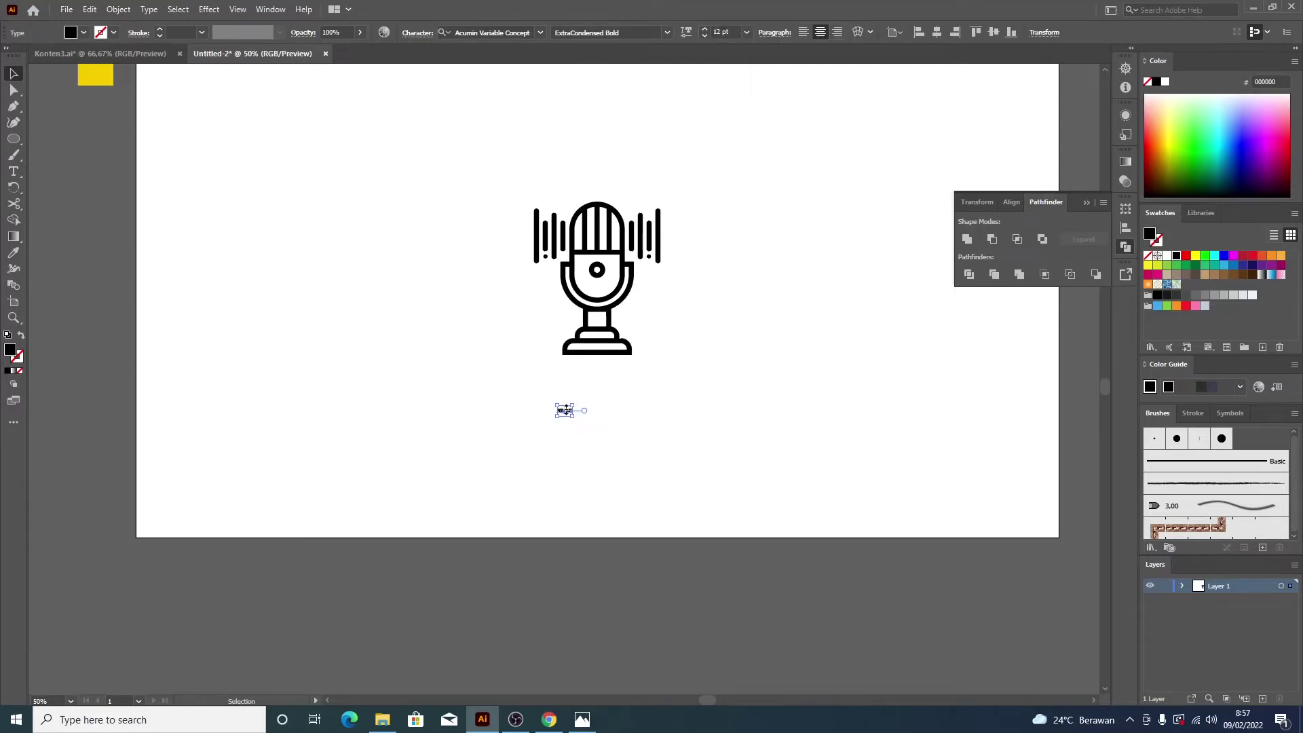
{"action": "mouse_move", "coordinate": [573, 417]}
{"action": "left_mouse_down"}
{"action": "mouse_move", "coordinate": [616, 453]}
{"action": "mouse_move", "coordinate": [609, 425]}
{"action": "mouse_move", "coordinate": [631, 390]}
{"action": "left_mouse_up"}
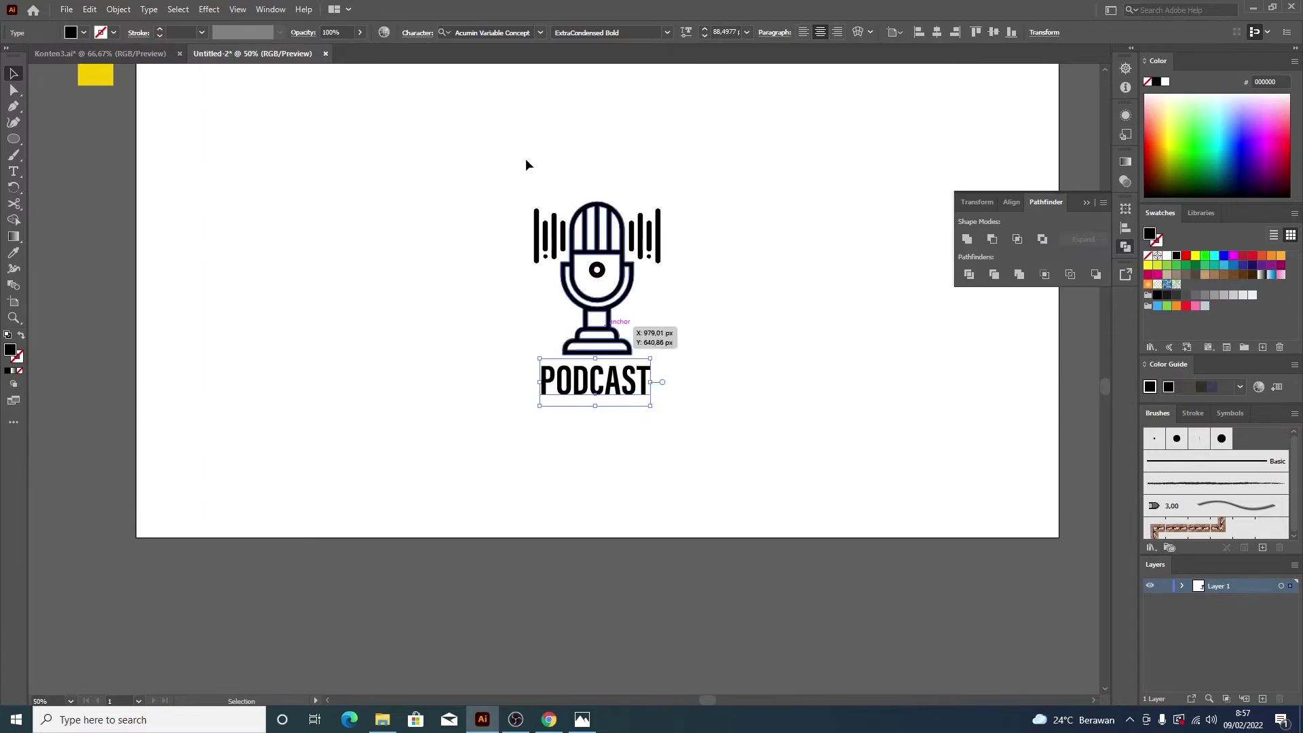
{"action": "left_click", "coordinate": [418, 34]}
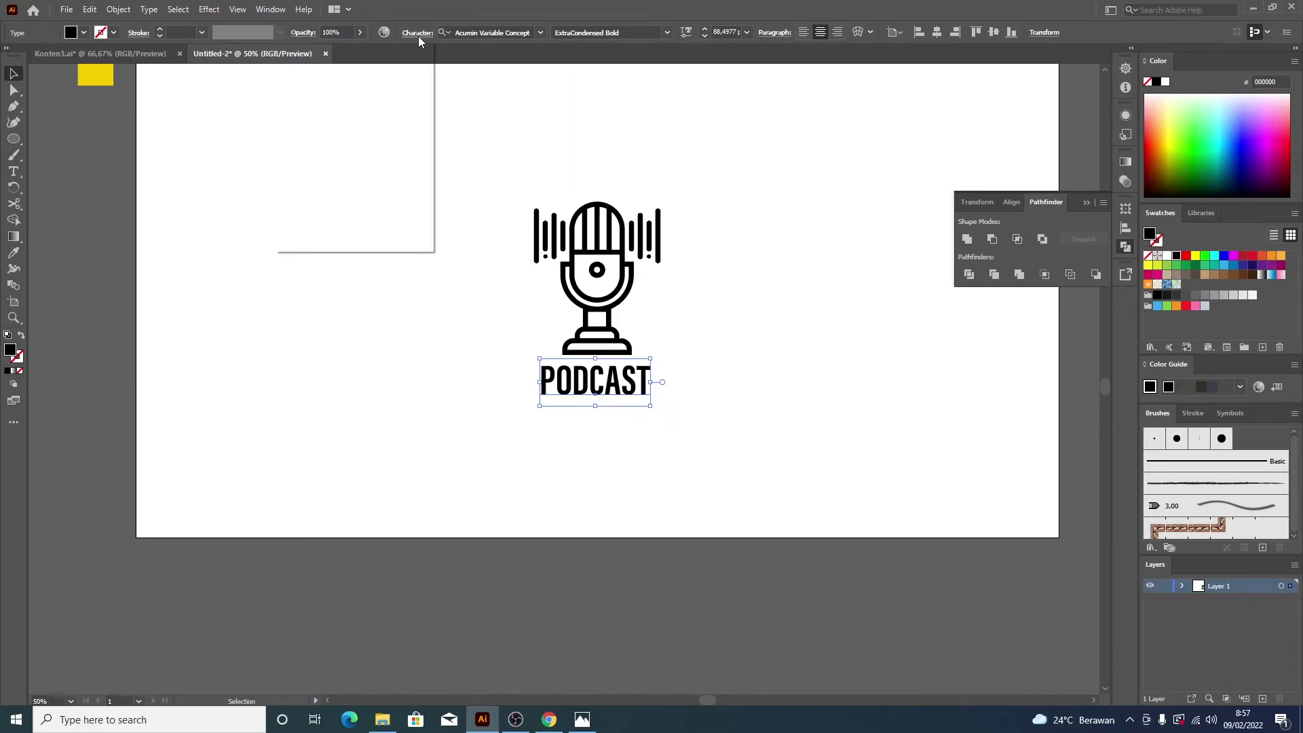
Step: Set PODCAST's tracking to 200 in the Character panel
{"action": "left_click", "coordinate": [364, 117]}
{"action": "type", "text": "200"}
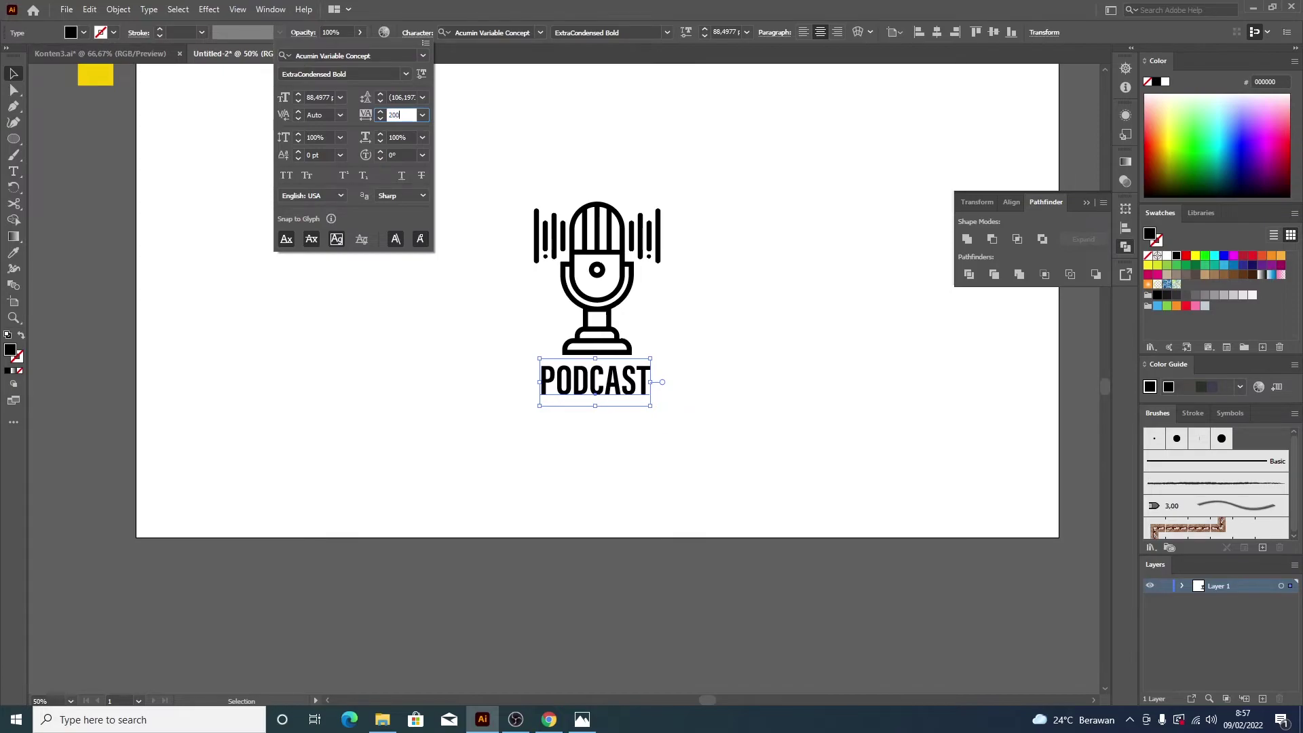
{"action": "key", "text": "Return"}
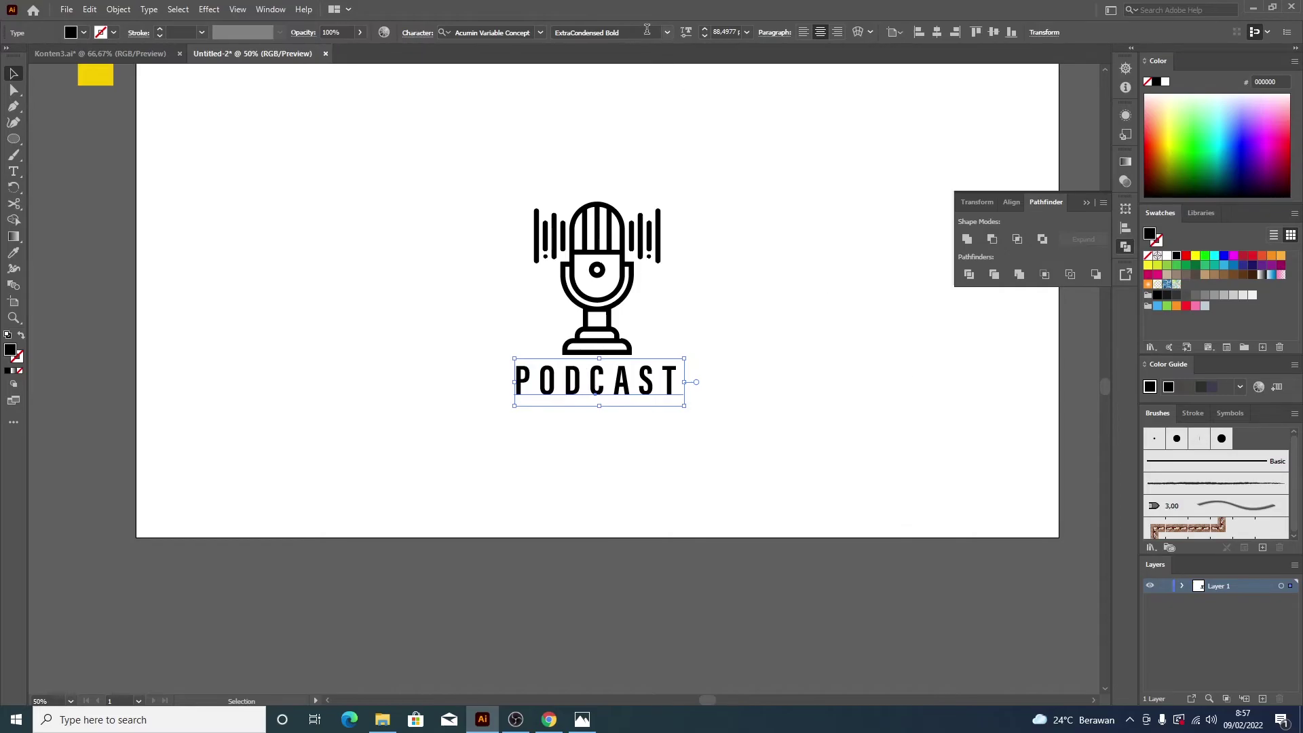
{"action": "left_click", "coordinate": [668, 32]}
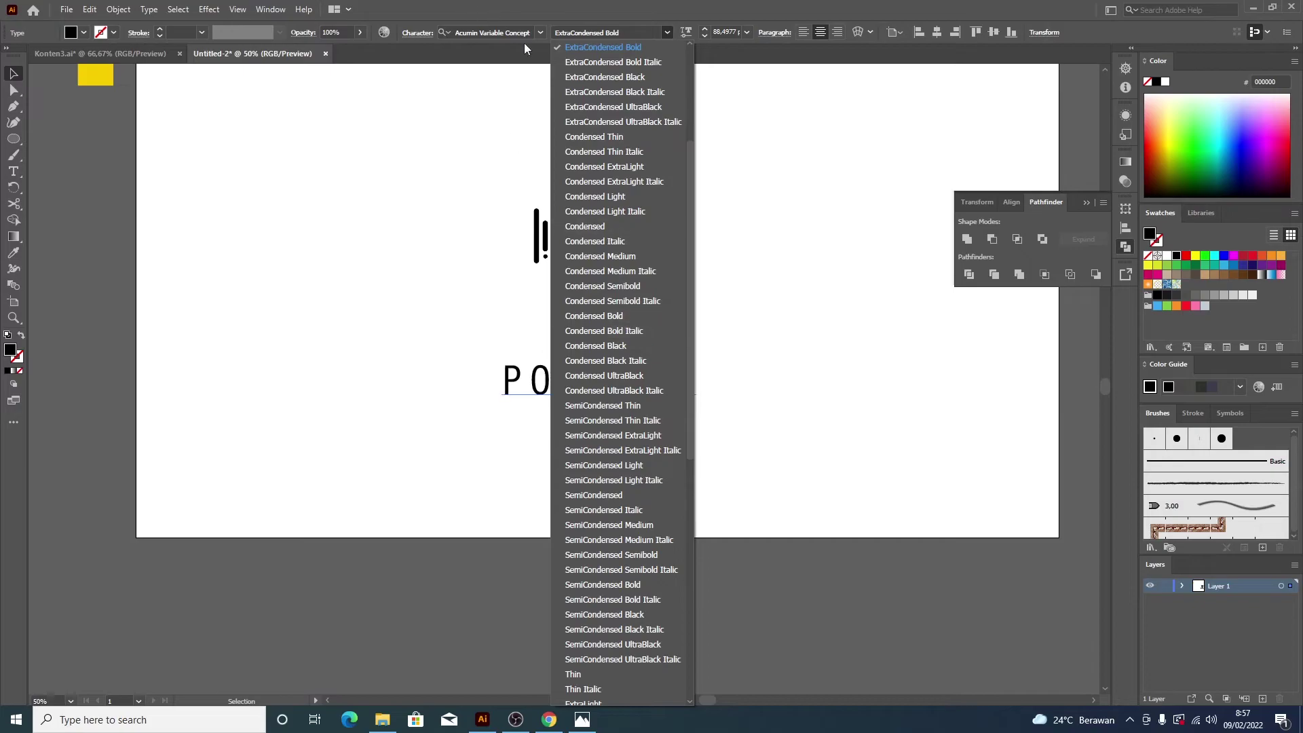
Step: Try ExtraCondensed UltraBlack on PODCAST, then undo back to Bold
{"action": "left_click", "coordinate": [519, 8]}
{"action": "left_click", "coordinate": [541, 32]}
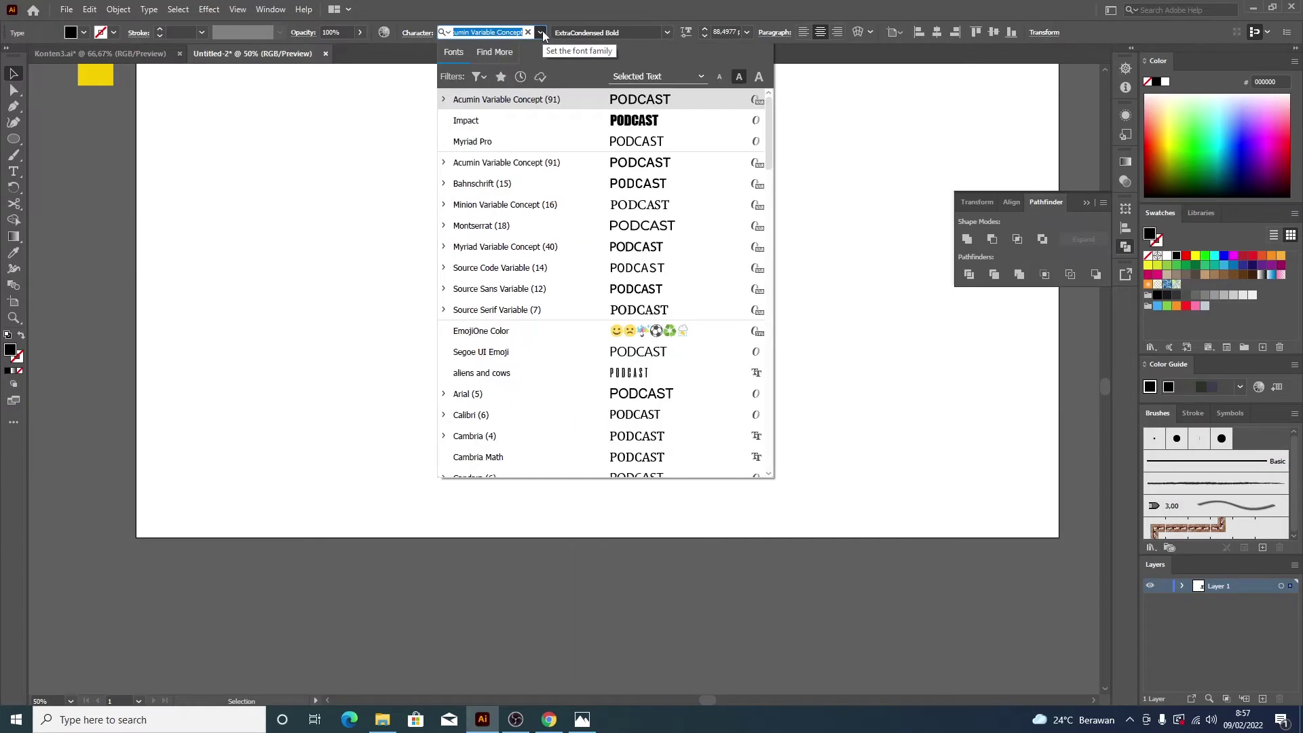
{"action": "left_click", "coordinate": [444, 100]}
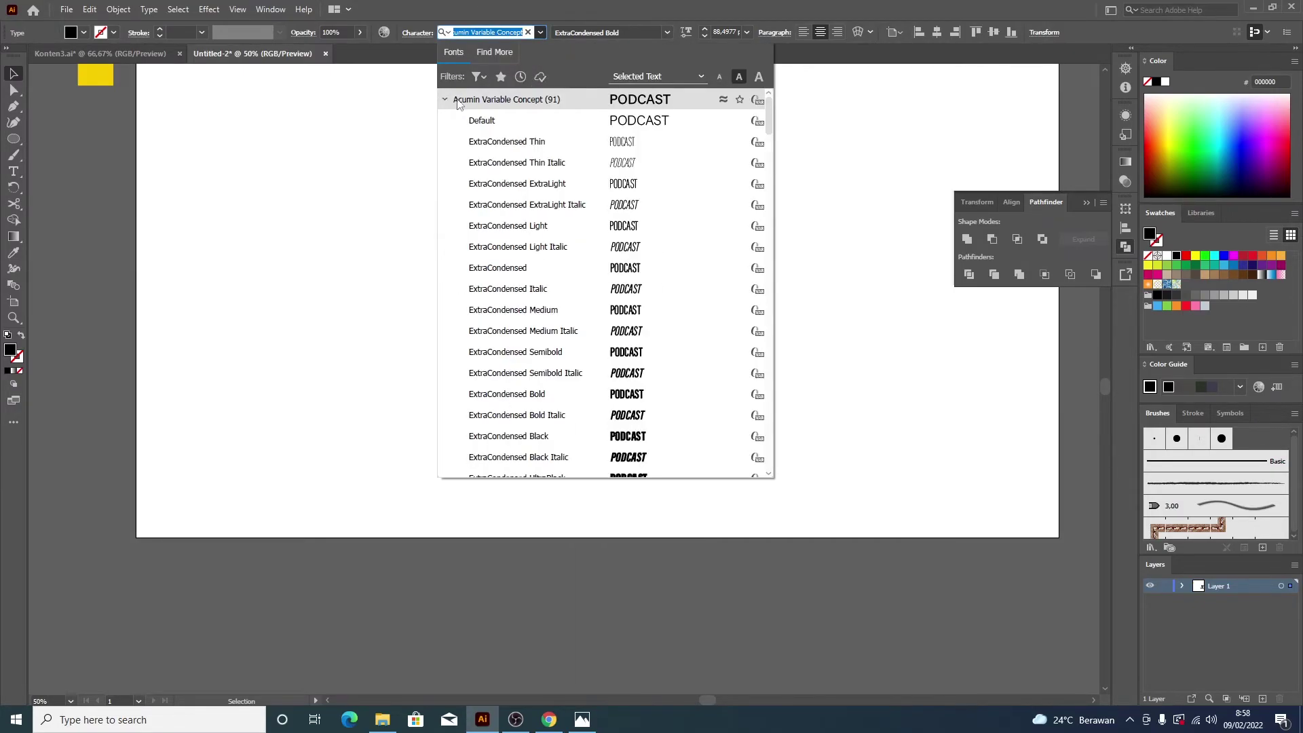
{"action": "scroll", "coordinate": [678, 285], "scroll_direction": "down", "scroll_amount": 2}
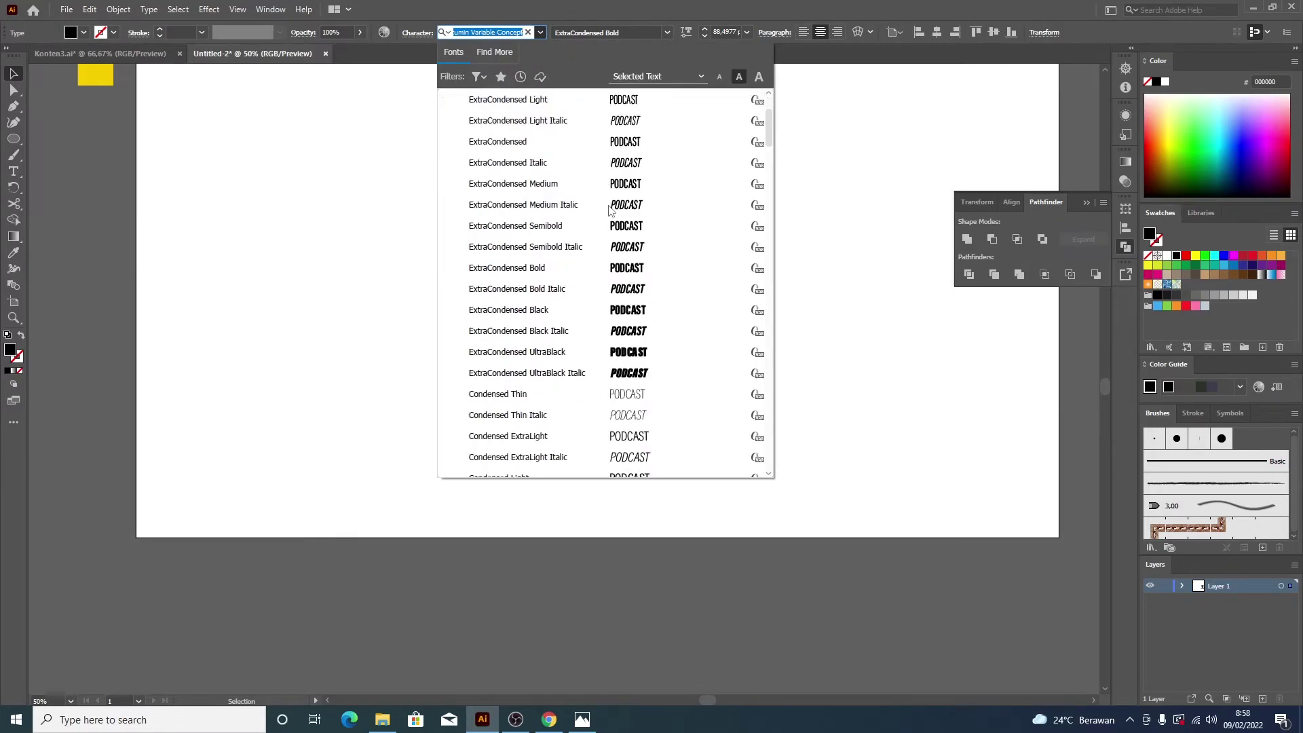
{"action": "left_click", "coordinate": [649, 351]}
{"action": "key", "text": "ctrl+z"}
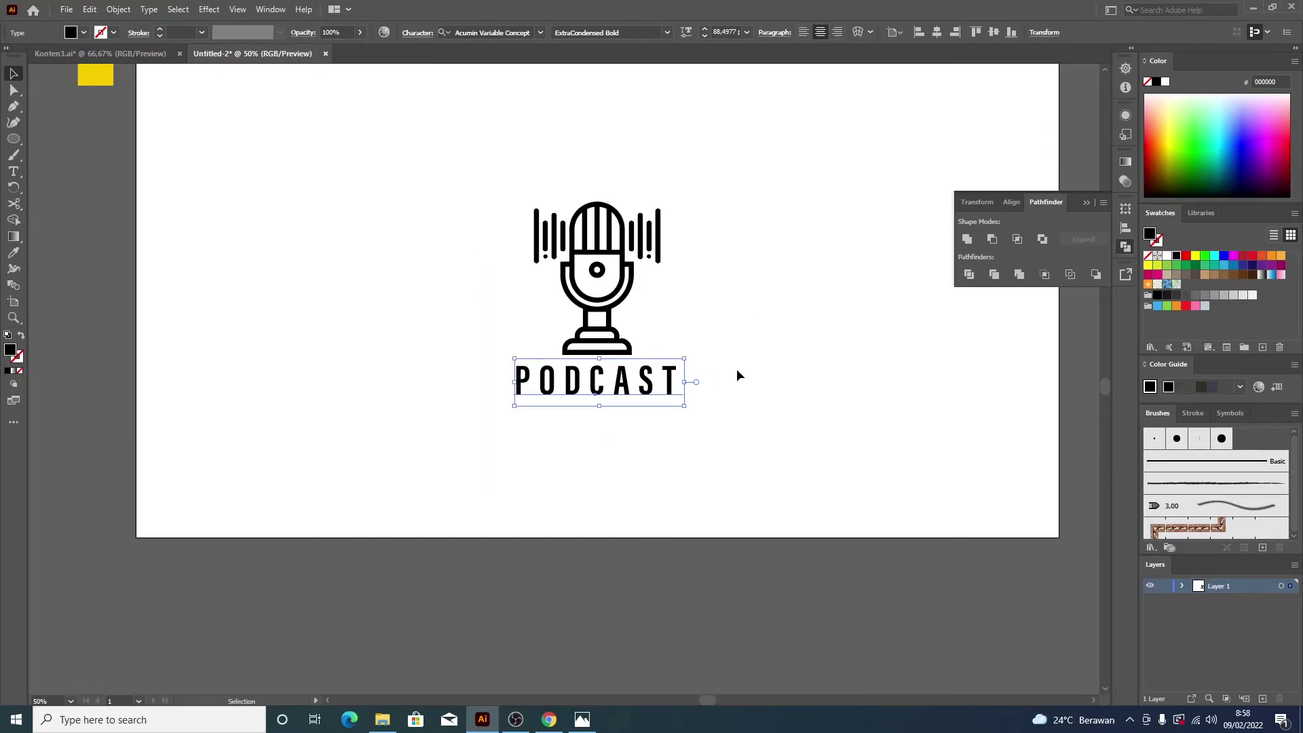
{"action": "left_click", "coordinate": [734, 367]}
{"action": "left_click", "coordinate": [665, 380]}
Step: Give PODCAST a 2 pt black outline
{"action": "left_click", "coordinate": [113, 32]}
{"action": "left_click", "coordinate": [37, 55]}
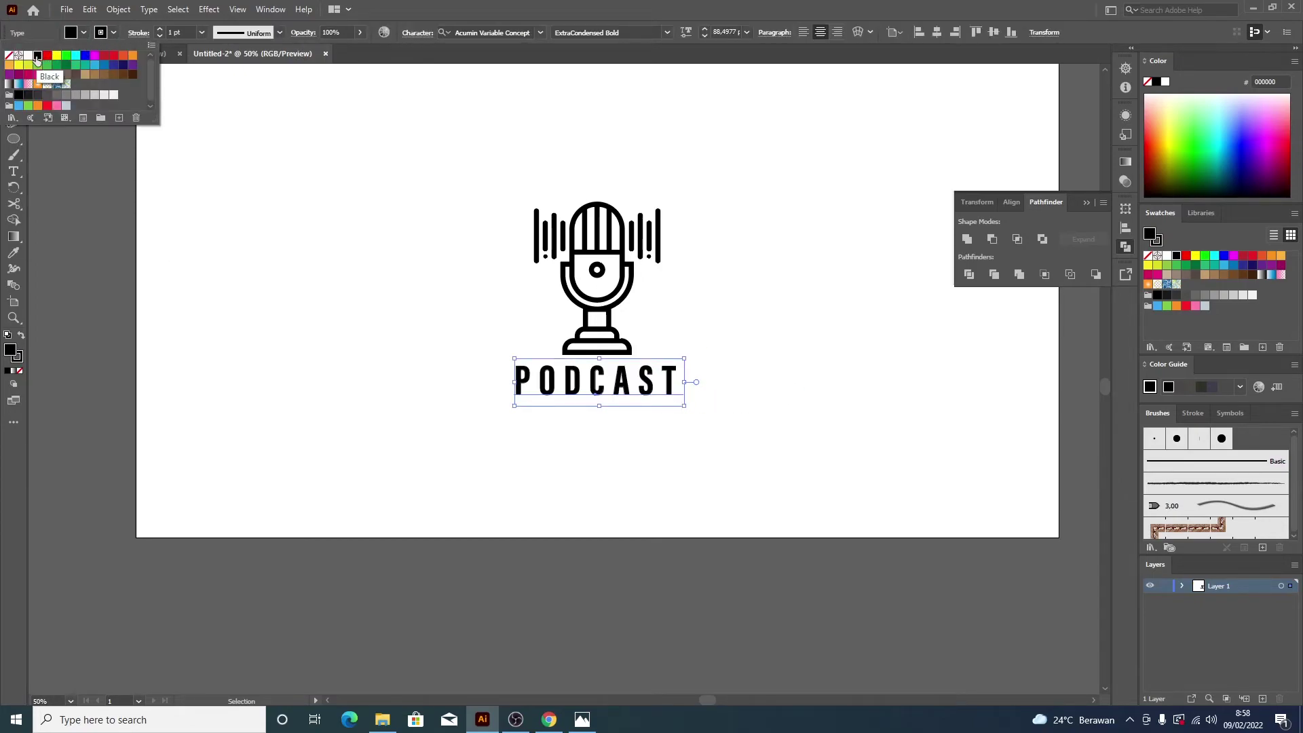
{"action": "left_click", "coordinate": [312, 166]}
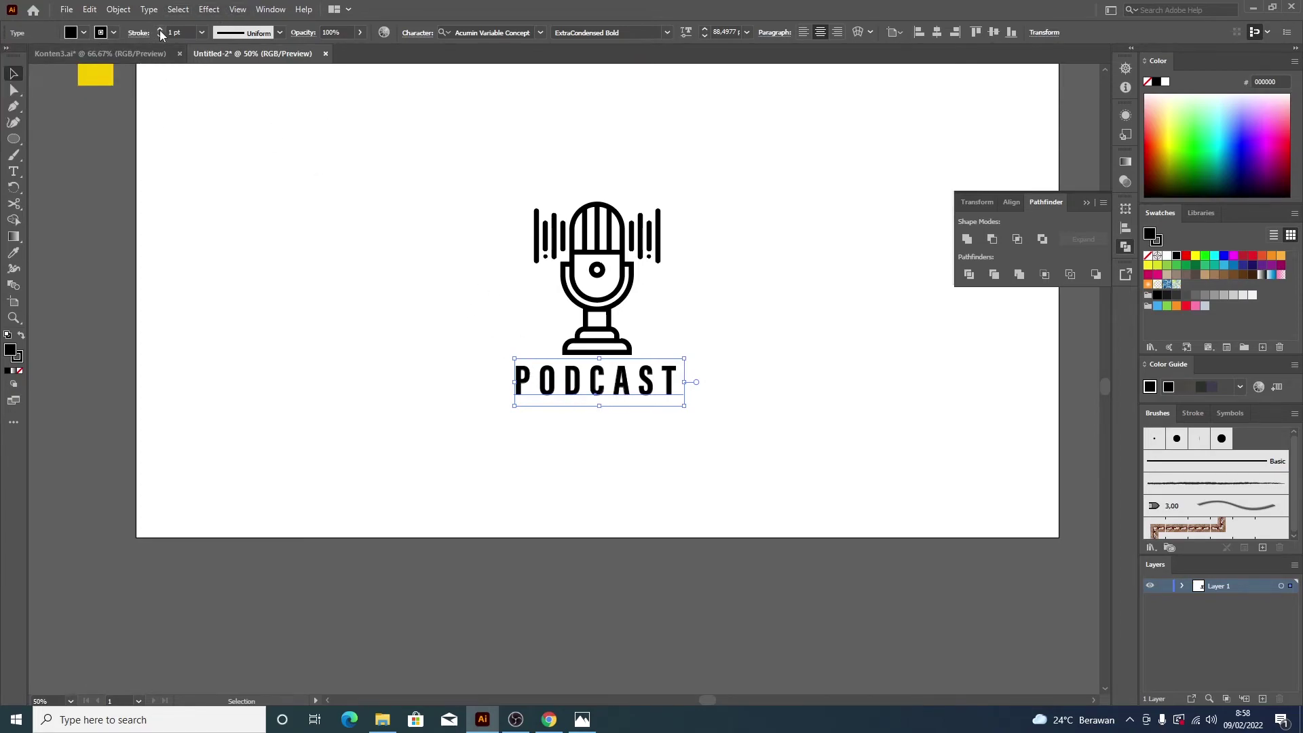
{"action": "left_click", "coordinate": [299, 150]}
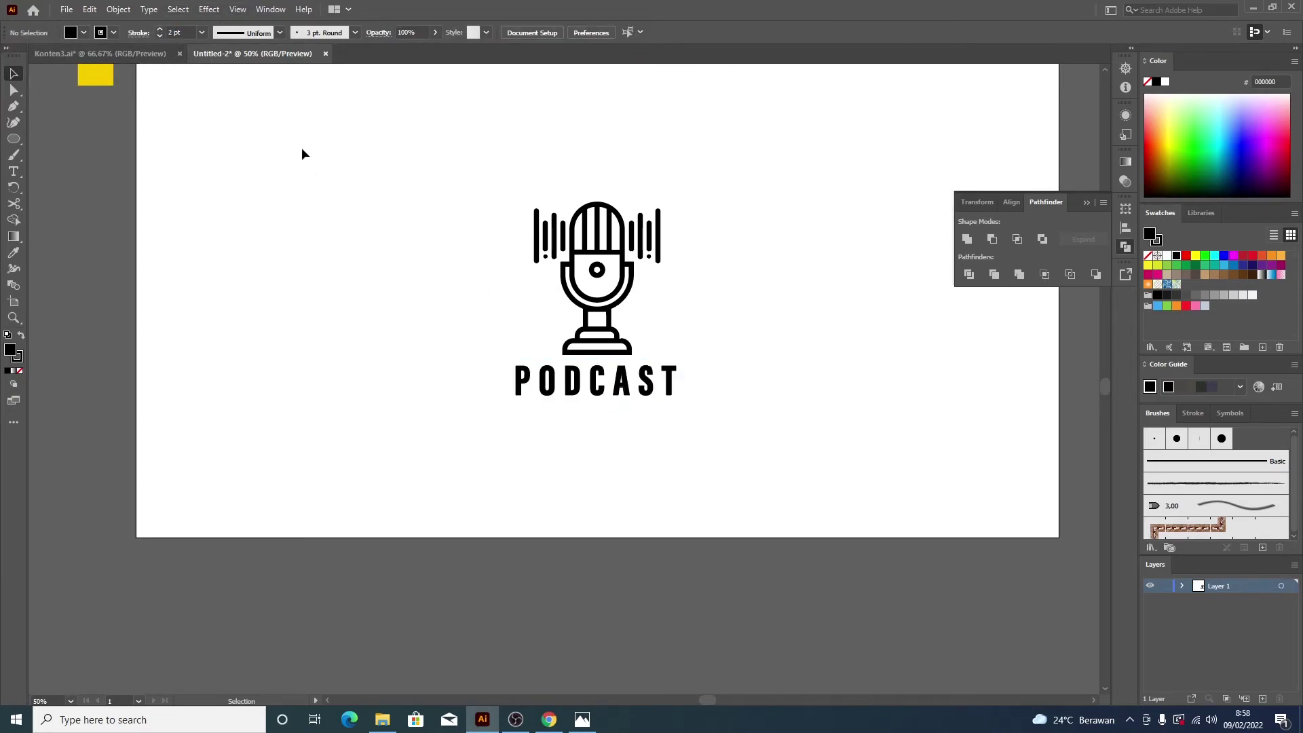
Step: Horizontally centre the microphone over the PODCAST title
{"action": "left_click", "coordinate": [671, 388]}
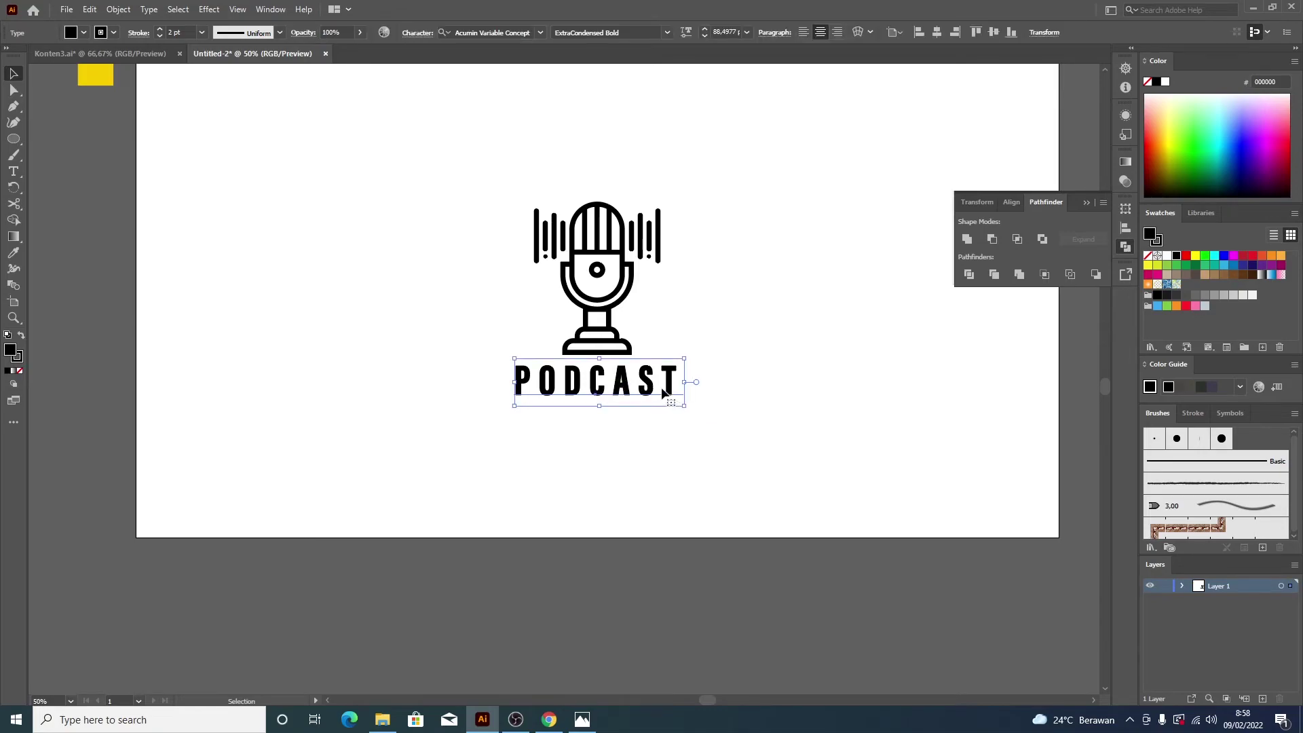
{"action": "left_click", "coordinate": [622, 343], "text": "shift"}
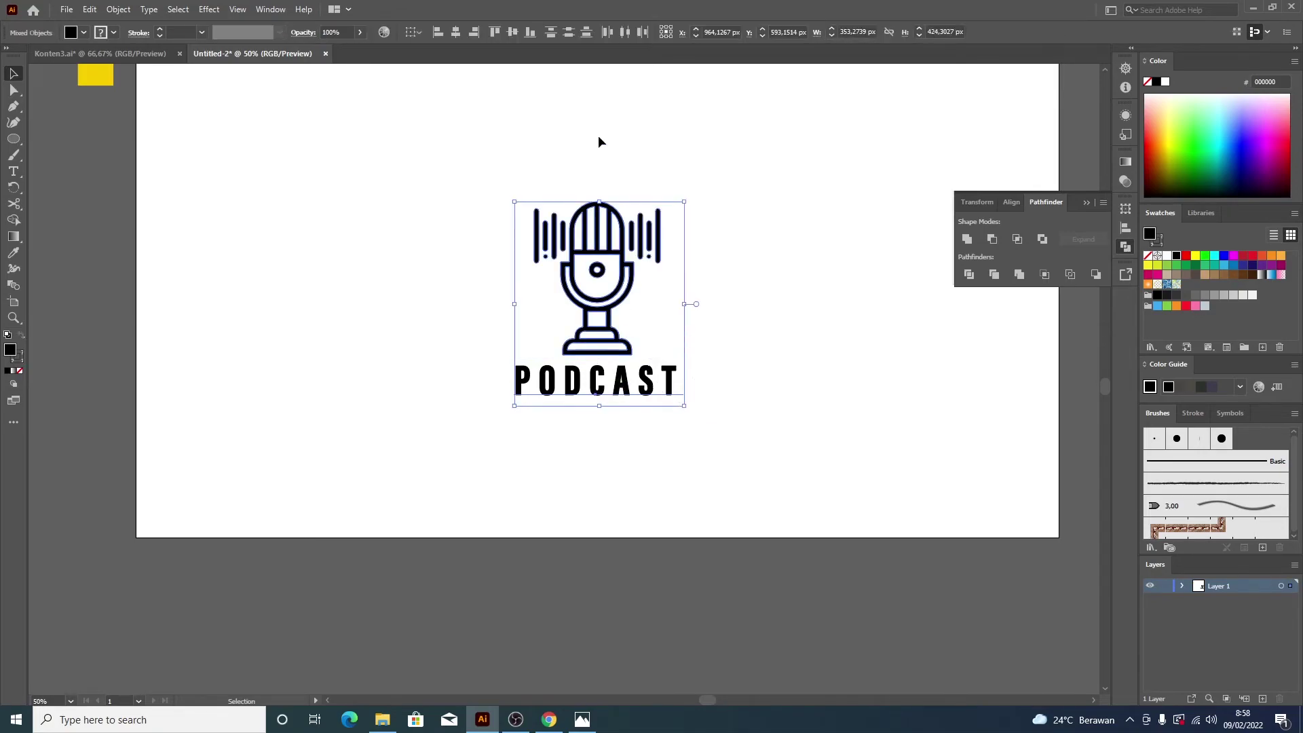
{"action": "left_click", "coordinate": [454, 32]}
{"action": "left_click", "coordinate": [728, 243]}
{"action": "scroll", "coordinate": [729, 249], "scroll_direction": "down", "scroll_amount": 1, "text": "alt"}
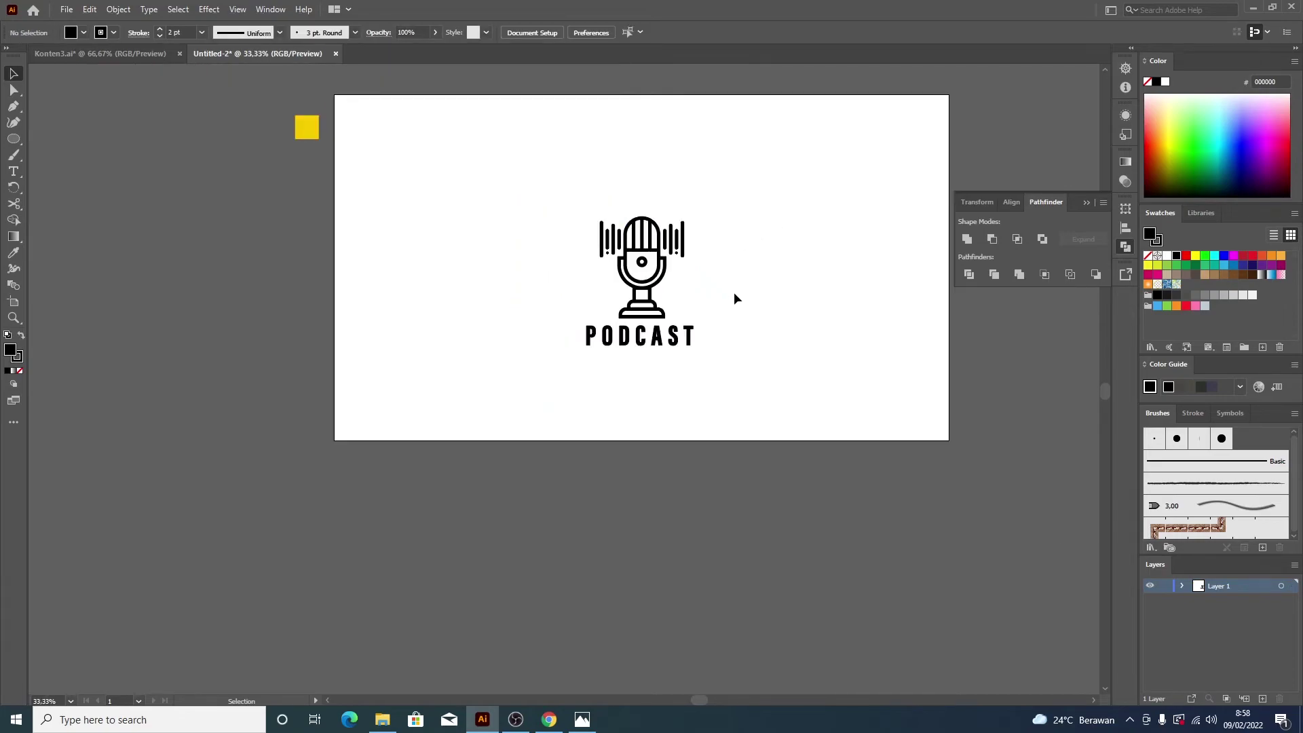
{"action": "scroll", "coordinate": [734, 291], "scroll_direction": "up", "scroll_amount": 1}
Step: Duplicate PODCAST just below itself and retype the copy as 'TAGLINE'
{"action": "left_click_drag", "start_coordinate": [677, 372], "coordinate": [679, 403]}
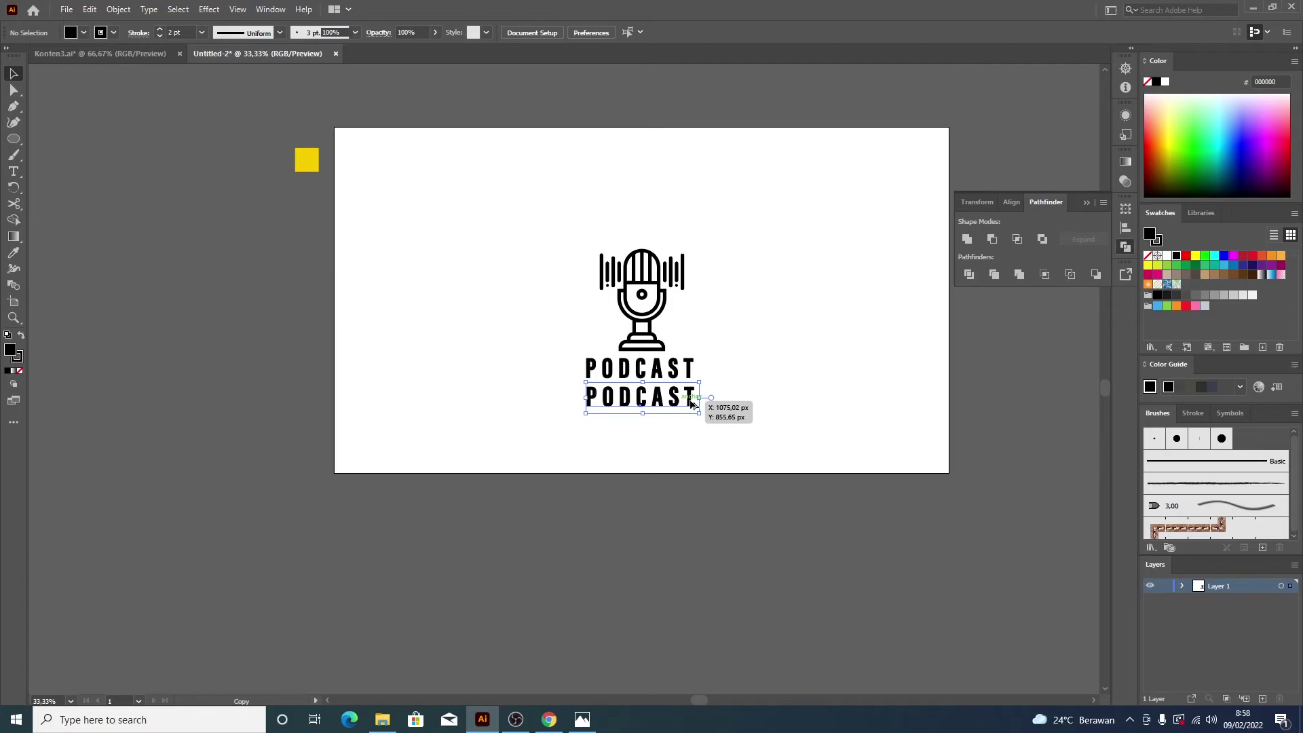
{"action": "double_click", "coordinate": [690, 399]}
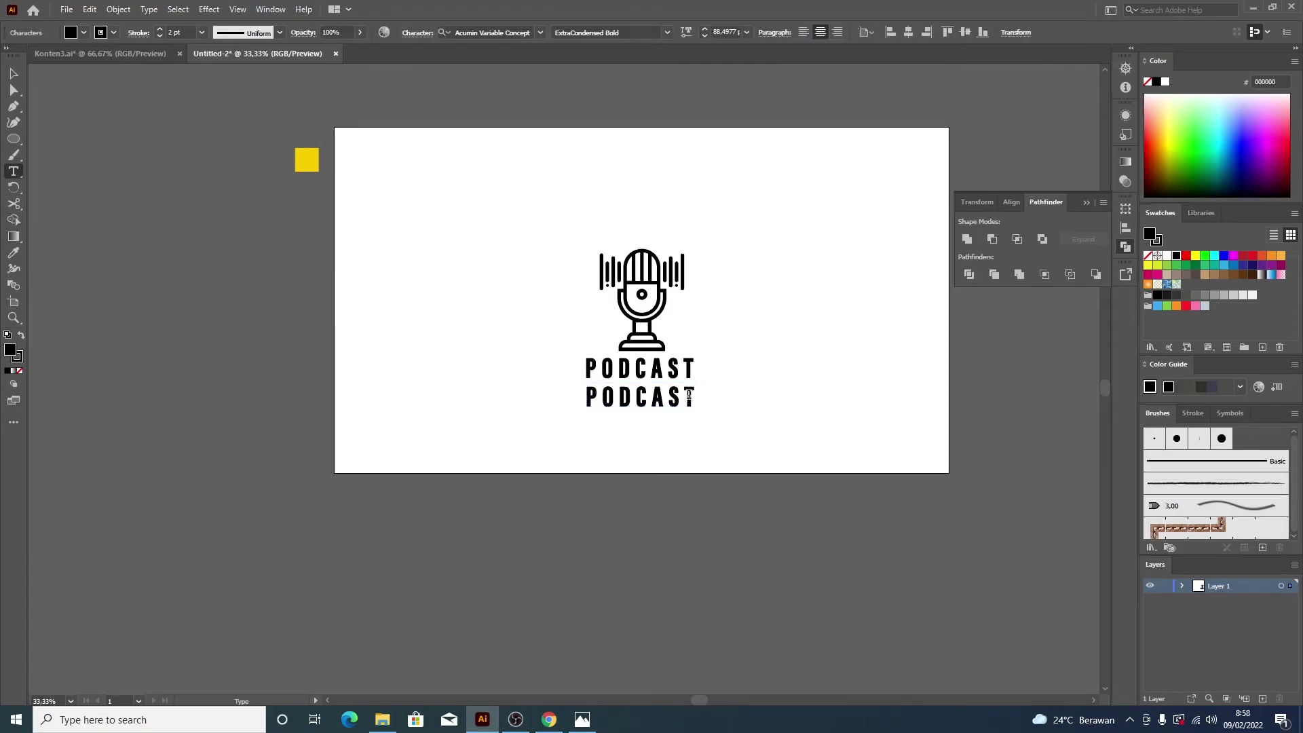
{"action": "key", "text": "BackSpace"}
{"action": "key", "text": "BackSpace"}
{"action": "key", "text": "BackSpace"}
{"action": "key", "text": "BackSpace"}
{"action": "key", "text": "BackSpace"}
{"action": "key", "text": "BackSpace"}
{"action": "key", "text": "BackSpace"}
{"action": "type", "text": "TAGLINE"}
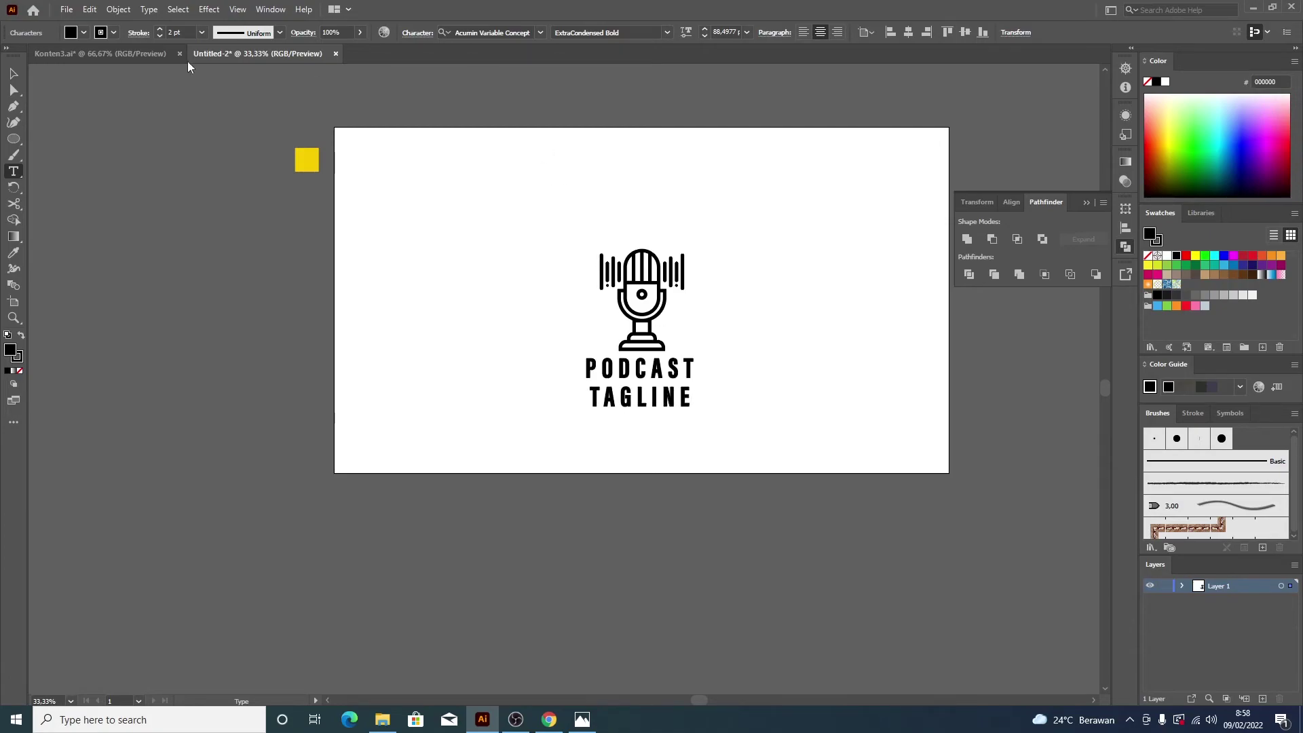
{"action": "key", "text": "Escape"}
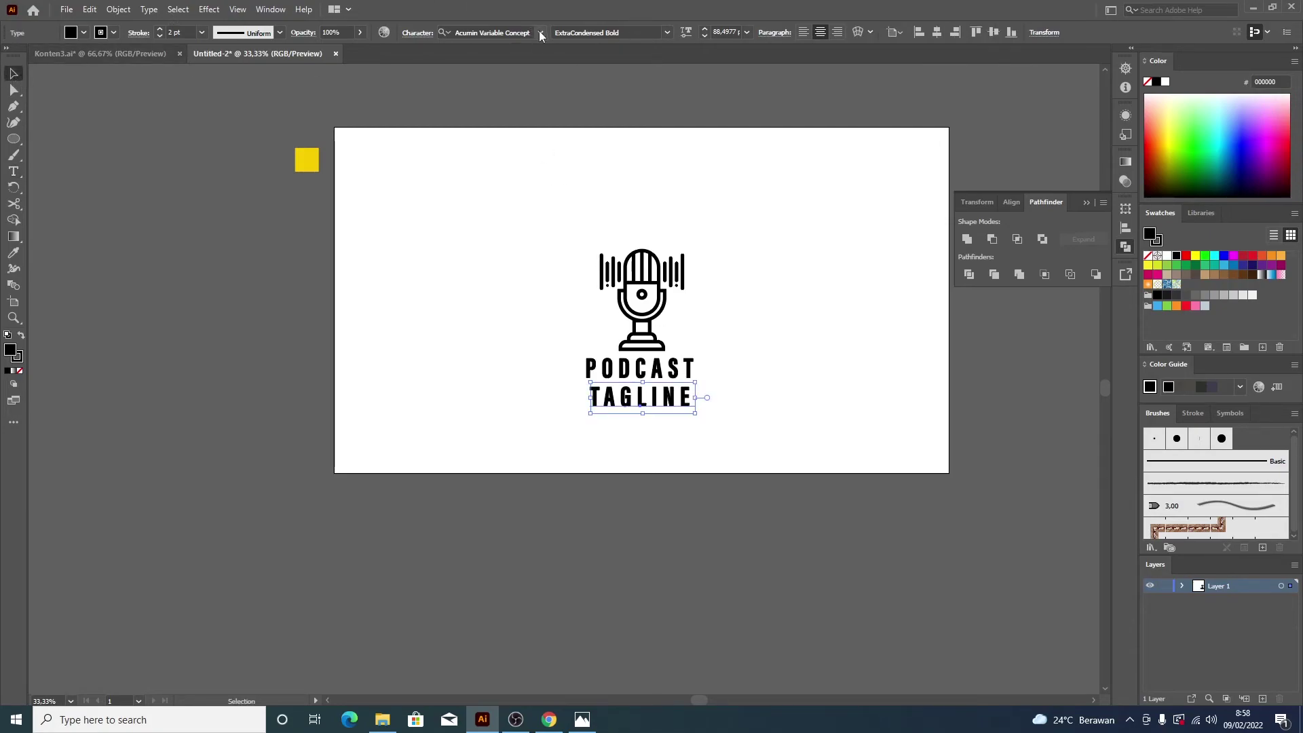
Step: Set TAGLINE to Acumin Variable Concept ExtraCondensed Italic, shrink it to about 46 pt, and place it under PODCAST
{"action": "left_click", "coordinate": [540, 33]}
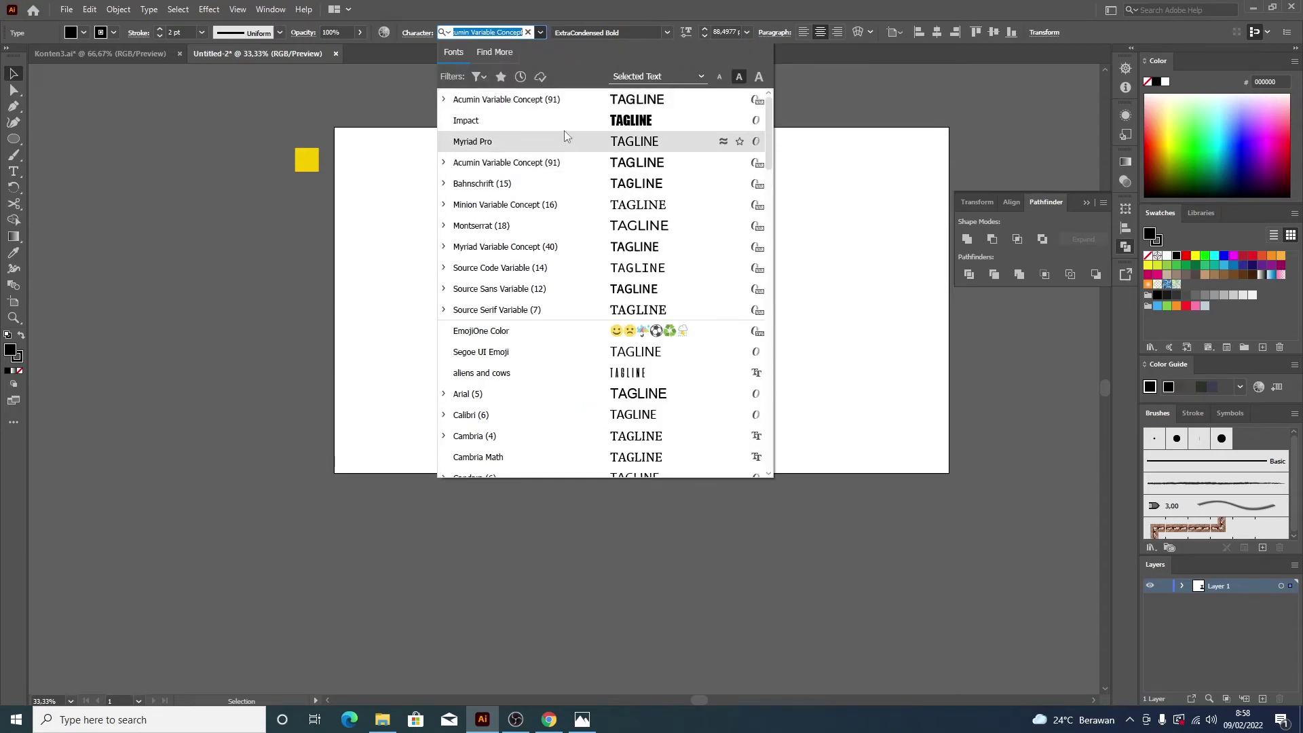
{"action": "left_click", "coordinate": [444, 99]}
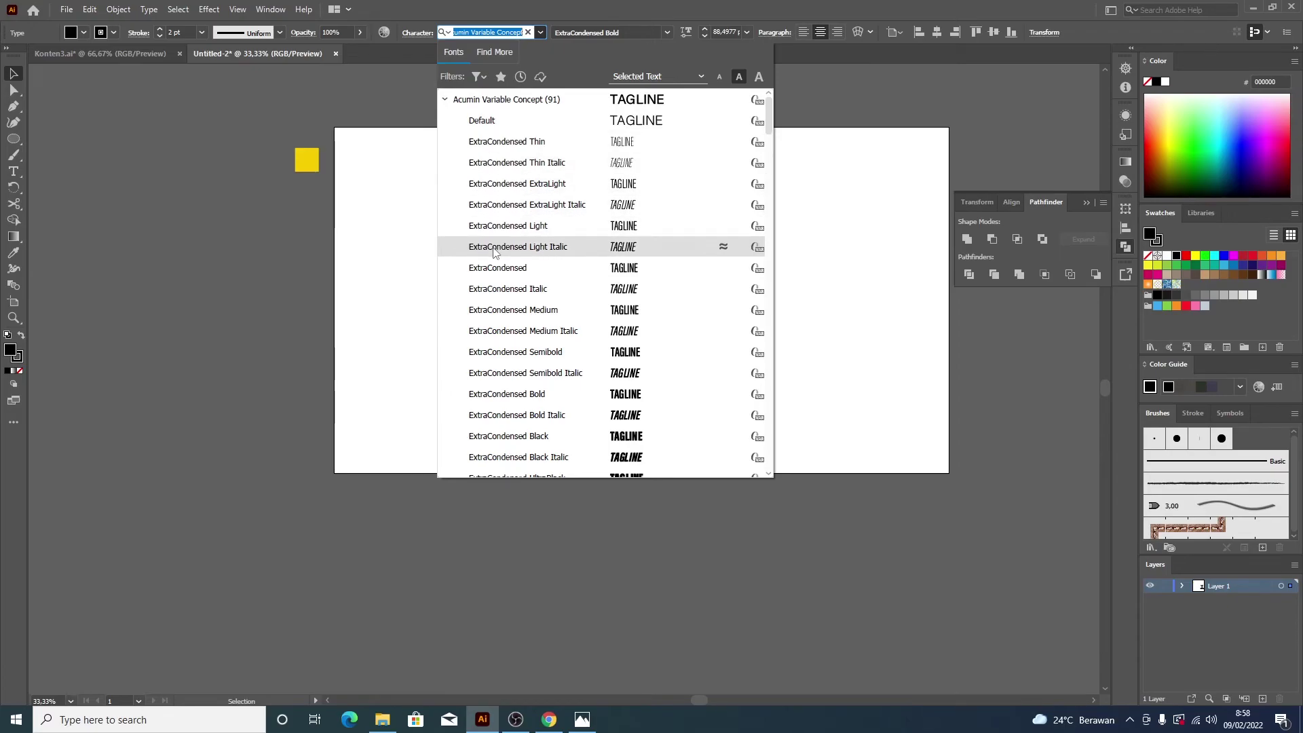
{"action": "left_click", "coordinate": [488, 290]}
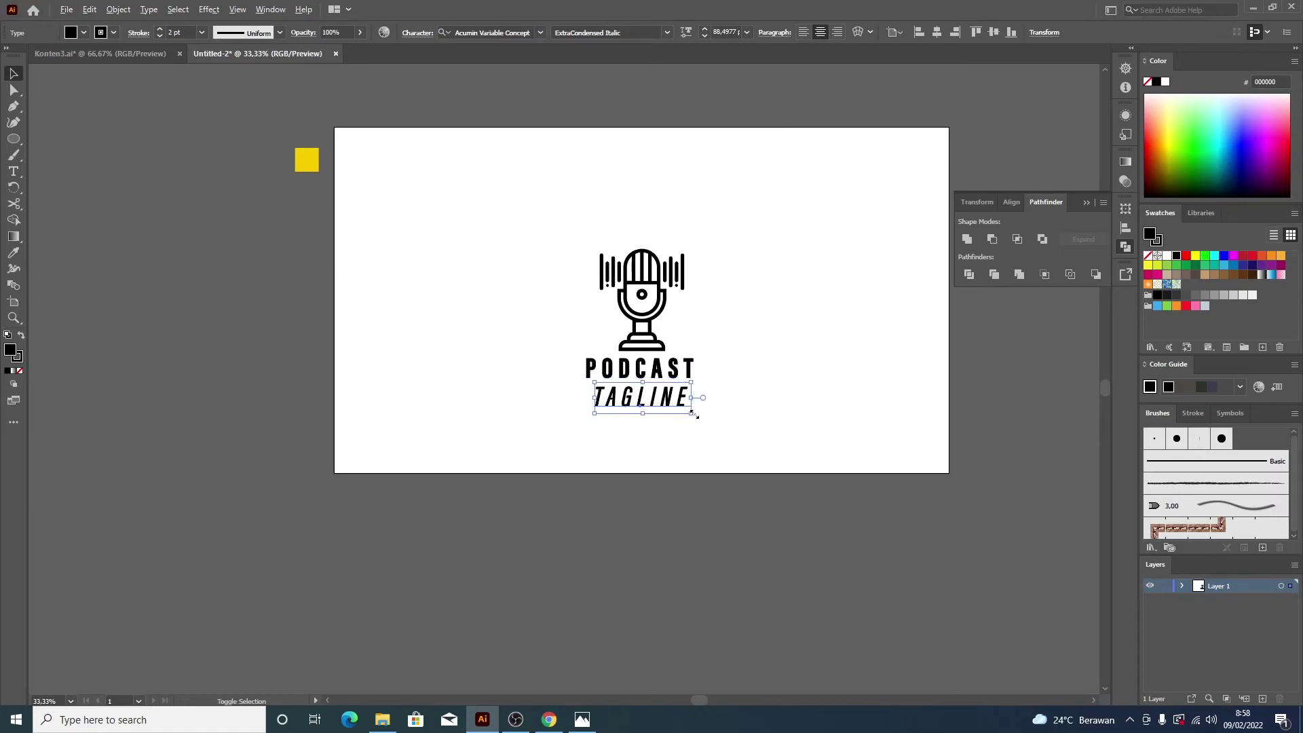
{"action": "left_click_drag", "start_coordinate": [694, 414], "coordinate": [658, 399]}
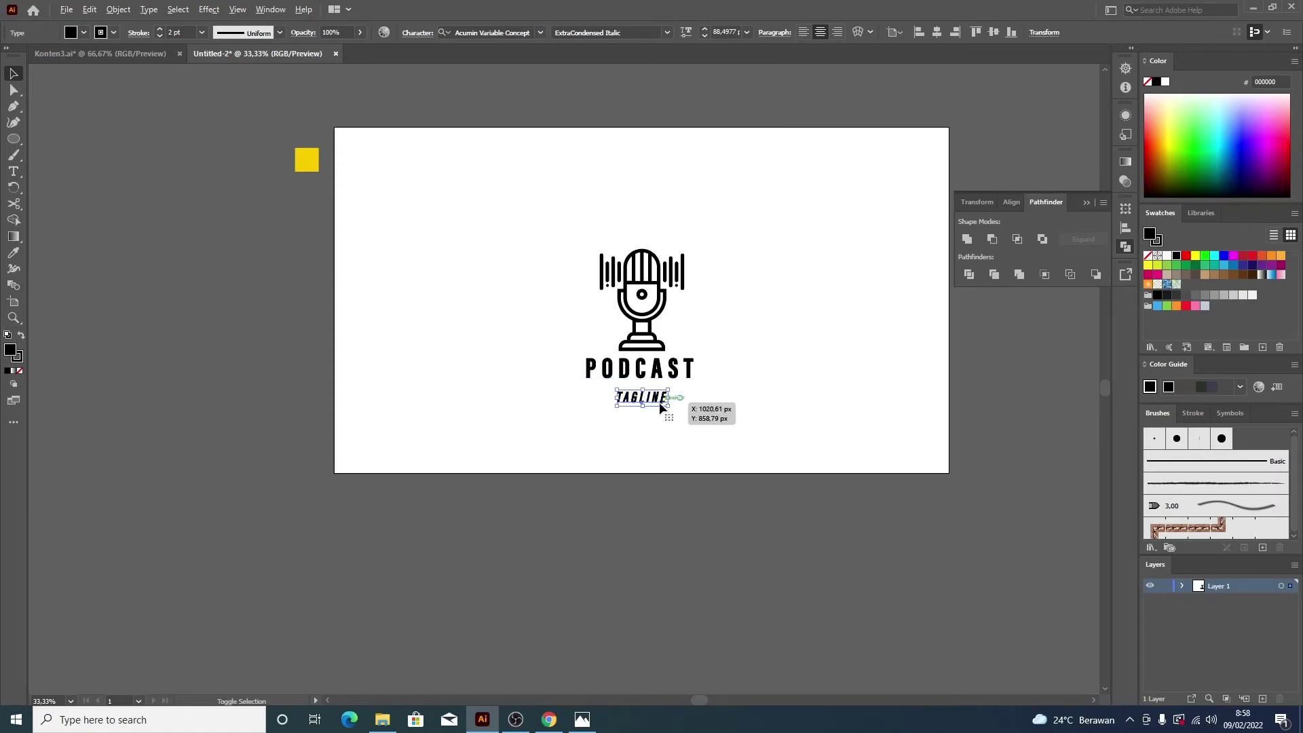
{"action": "left_click_drag", "start_coordinate": [658, 399], "coordinate": [658, 392]}
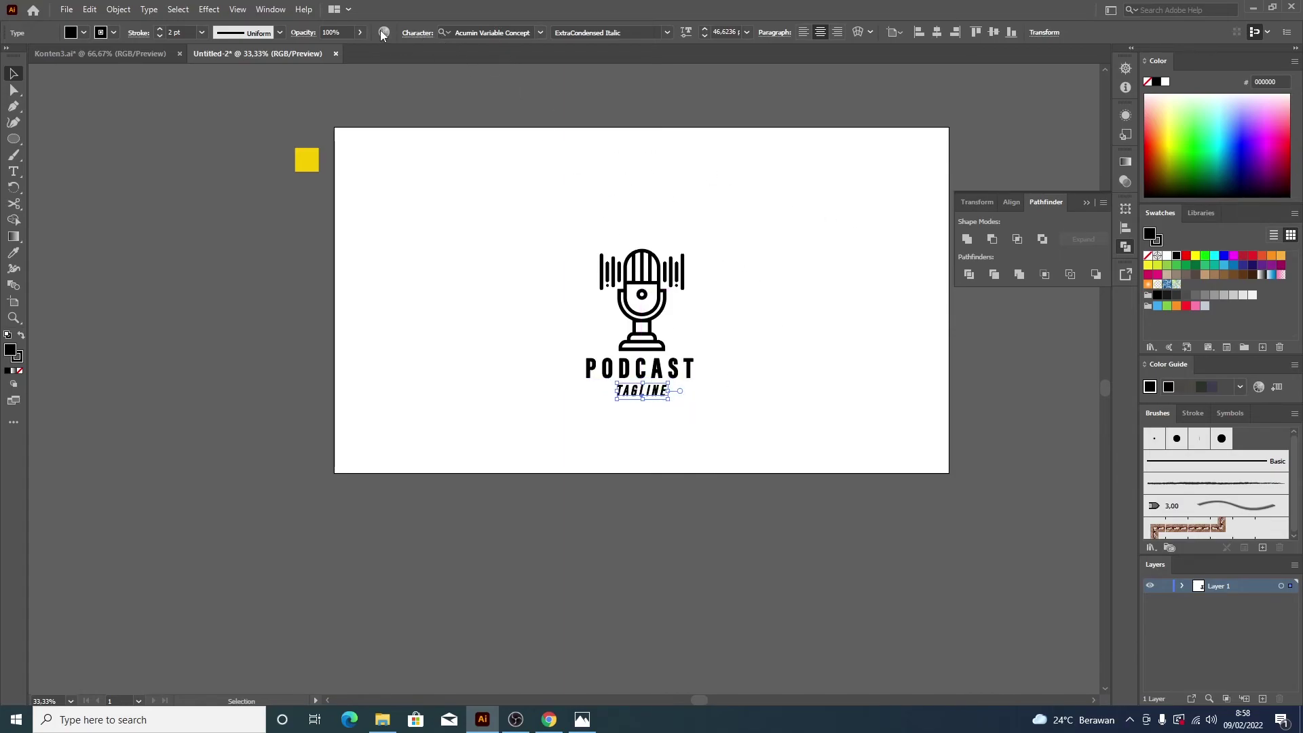
Step: Set TAGLINE's letter tracking to 50 in the Character settings
{"action": "left_click", "coordinate": [404, 34]}
{"action": "left_click", "coordinate": [372, 116]}
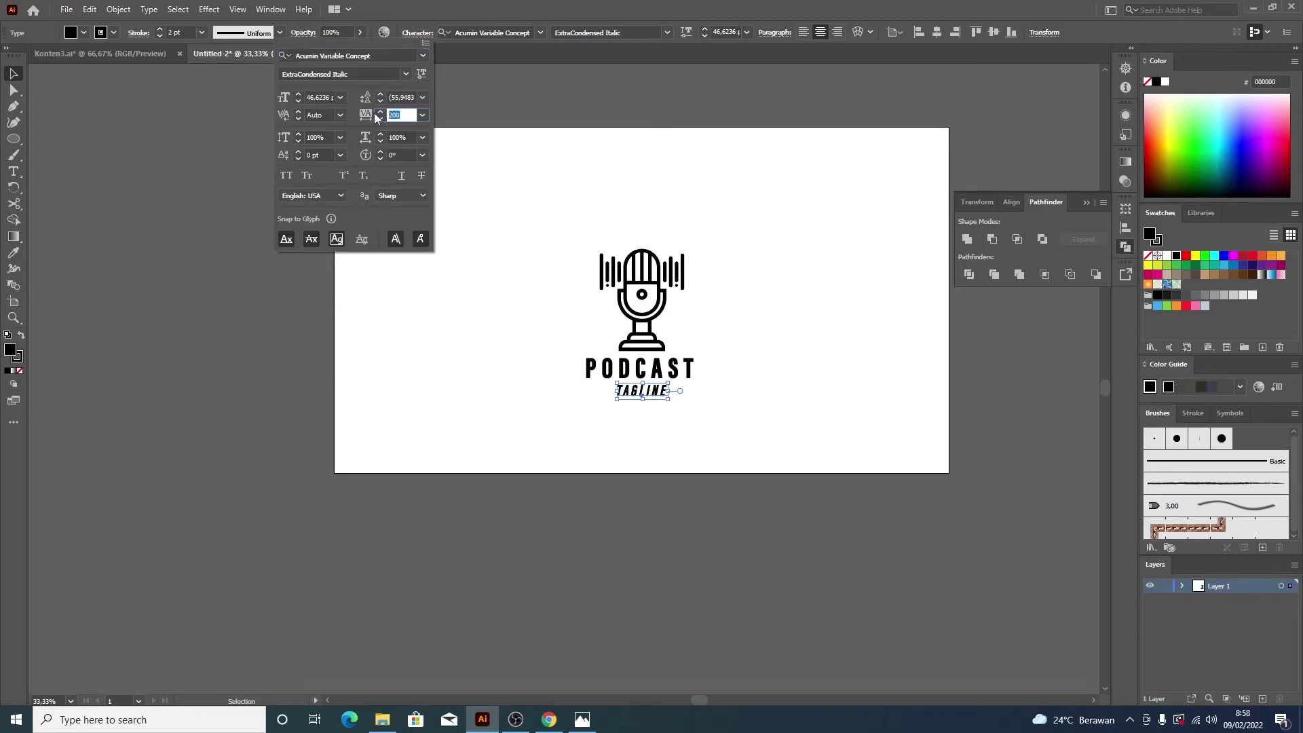
{"action": "type", "text": "50"}
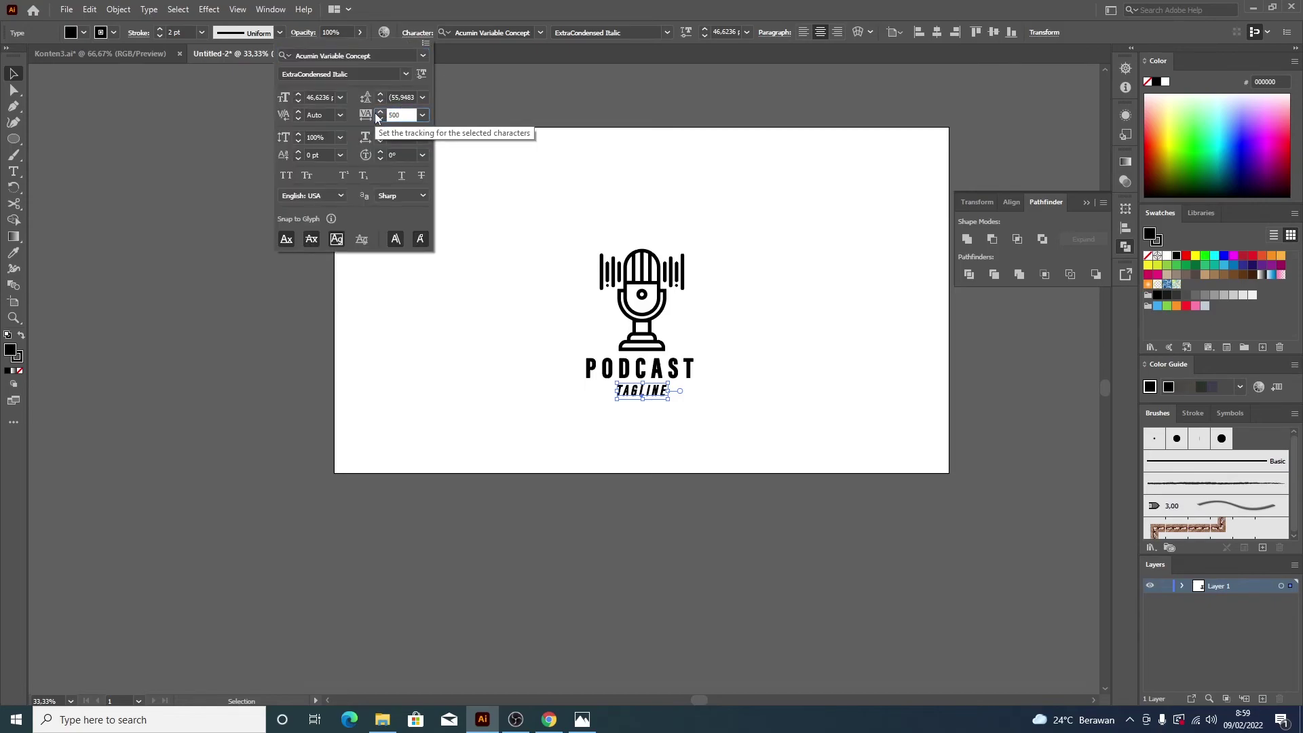
{"action": "key", "text": "Return"}
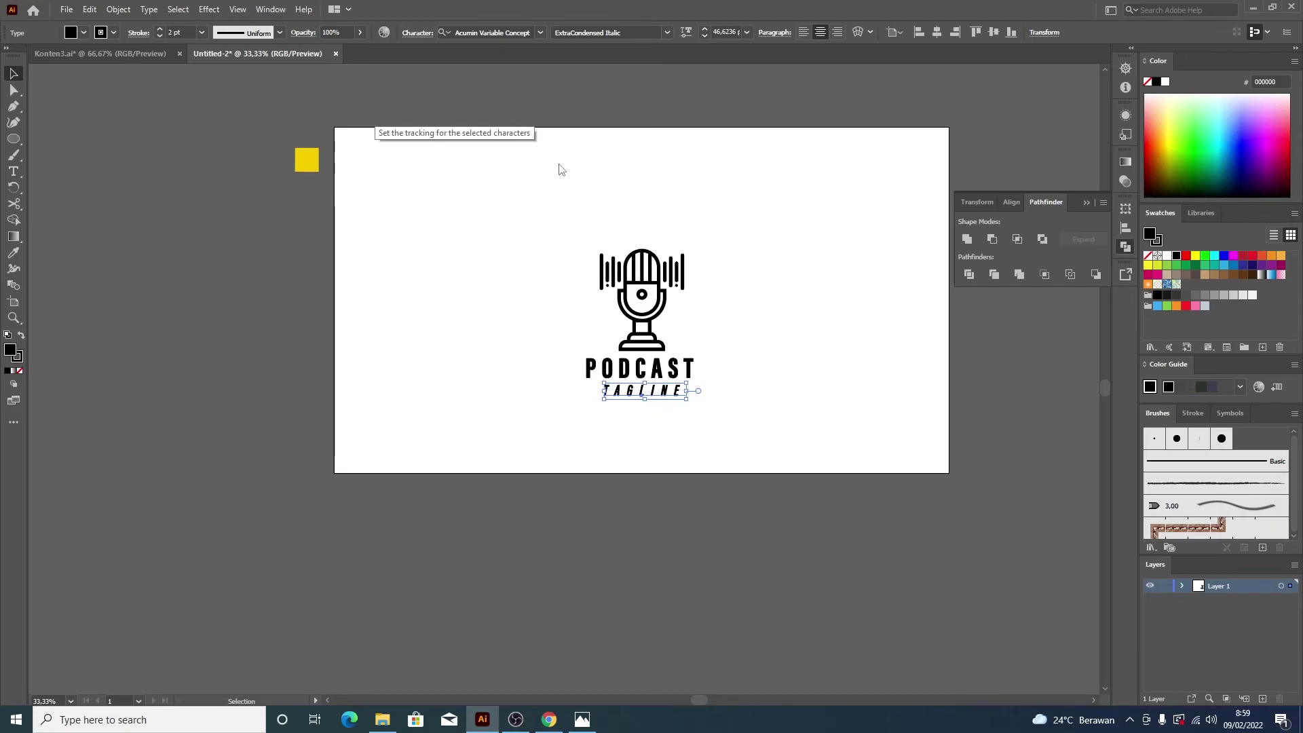
Step: Group the PODCAST and TAGLINE text lines together with Ctrl+G
{"action": "left_click", "coordinate": [584, 195]}
{"action": "left_click_drag", "start_coordinate": [637, 370], "coordinate": [636, 399]}
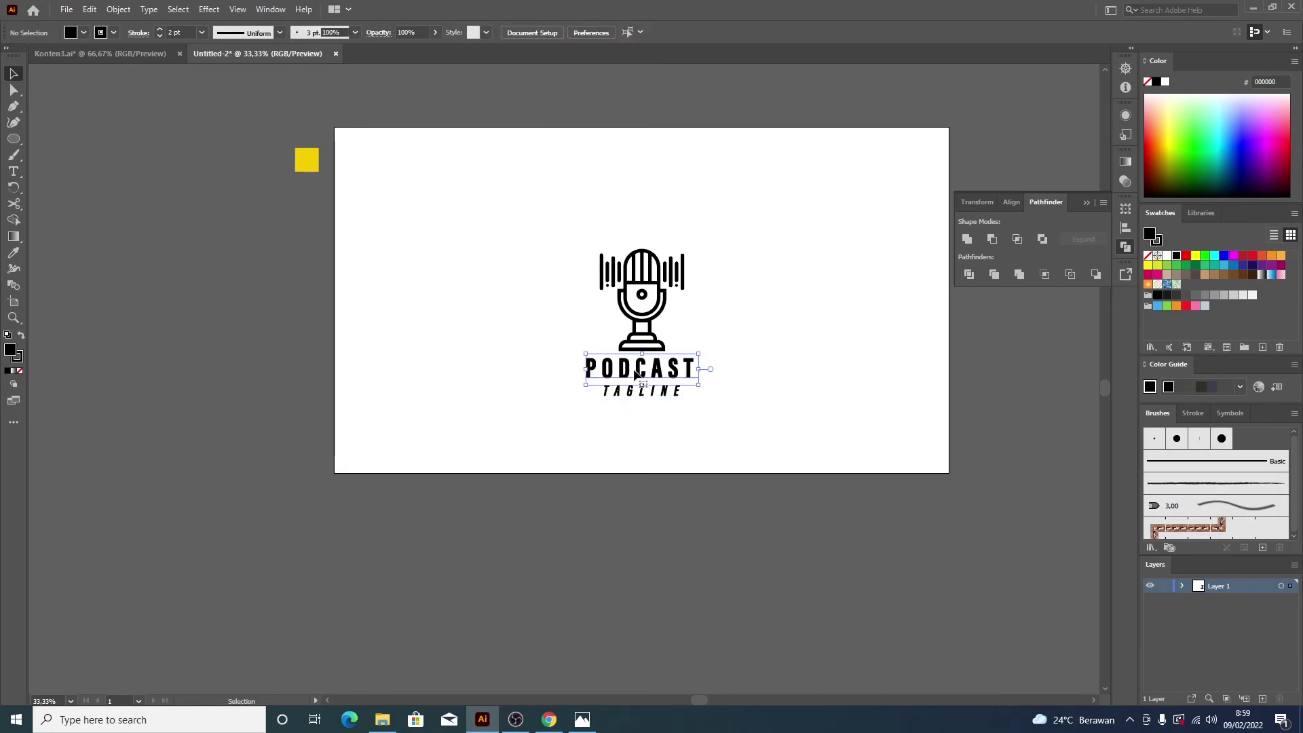
{"action": "left_click", "coordinate": [635, 399], "text": "shift"}
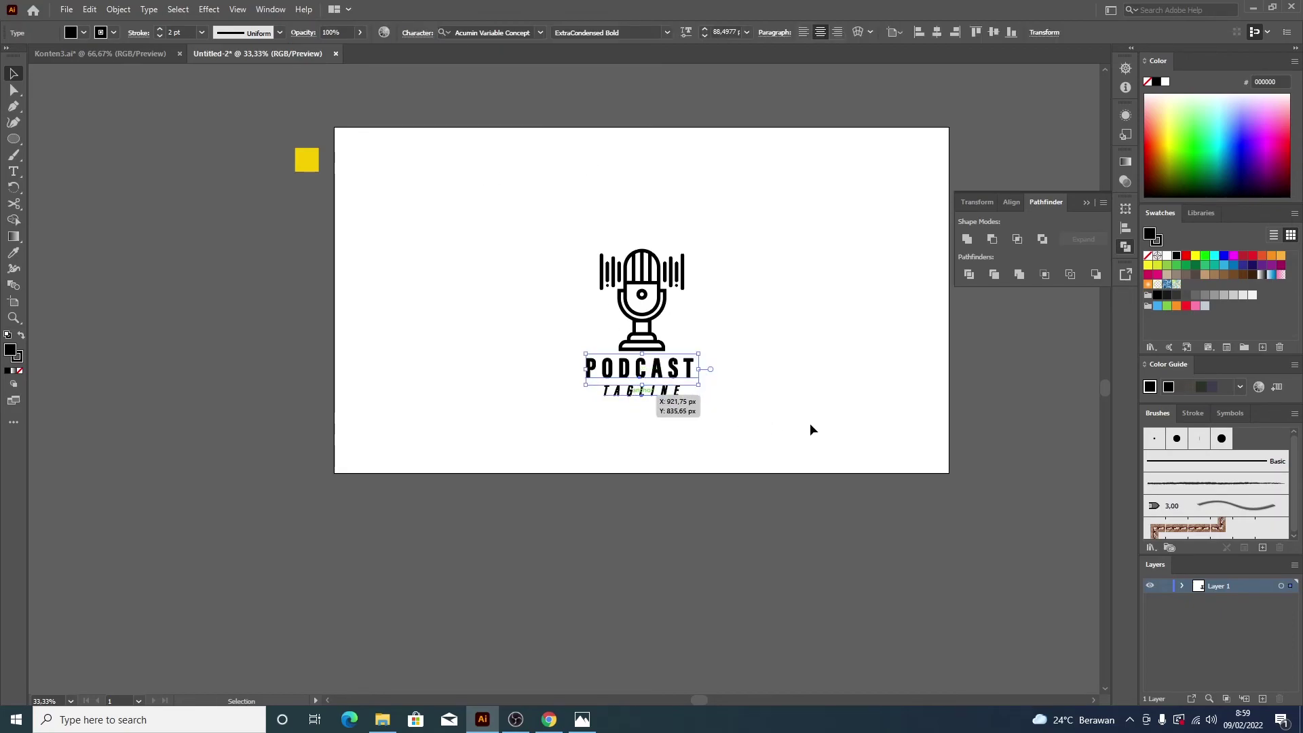
{"action": "key", "text": "ctrl+g"}
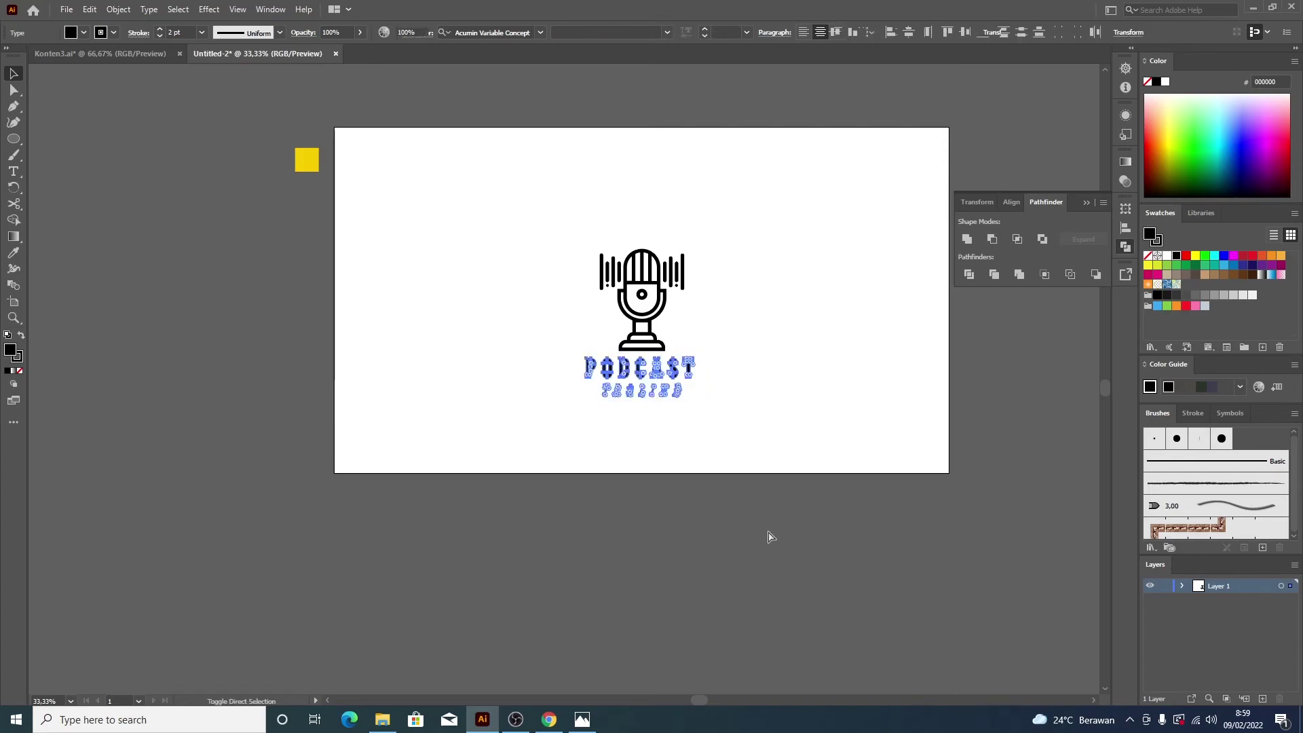
Step: Group the microphone with the PODCAST and TAGLINE text group
{"action": "left_click", "coordinate": [737, 441]}
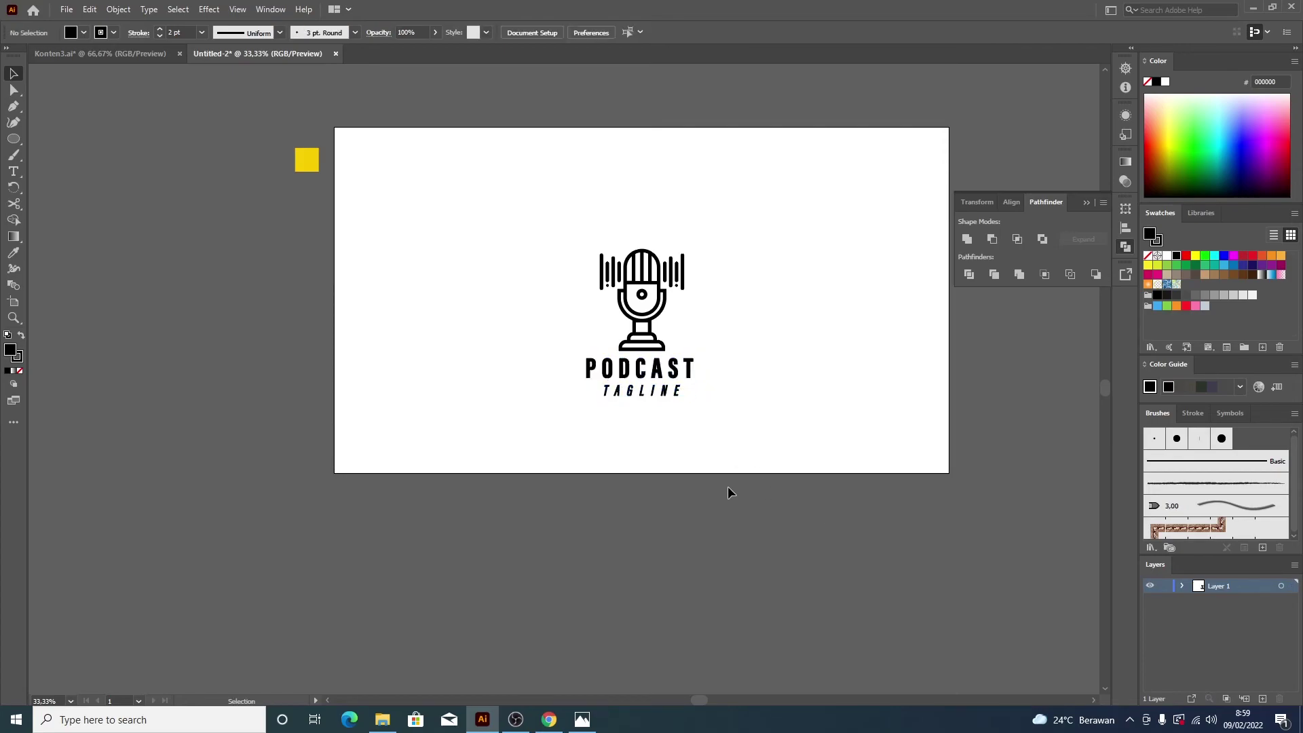
{"action": "left_click_drag", "start_coordinate": [569, 209], "coordinate": [742, 469]}
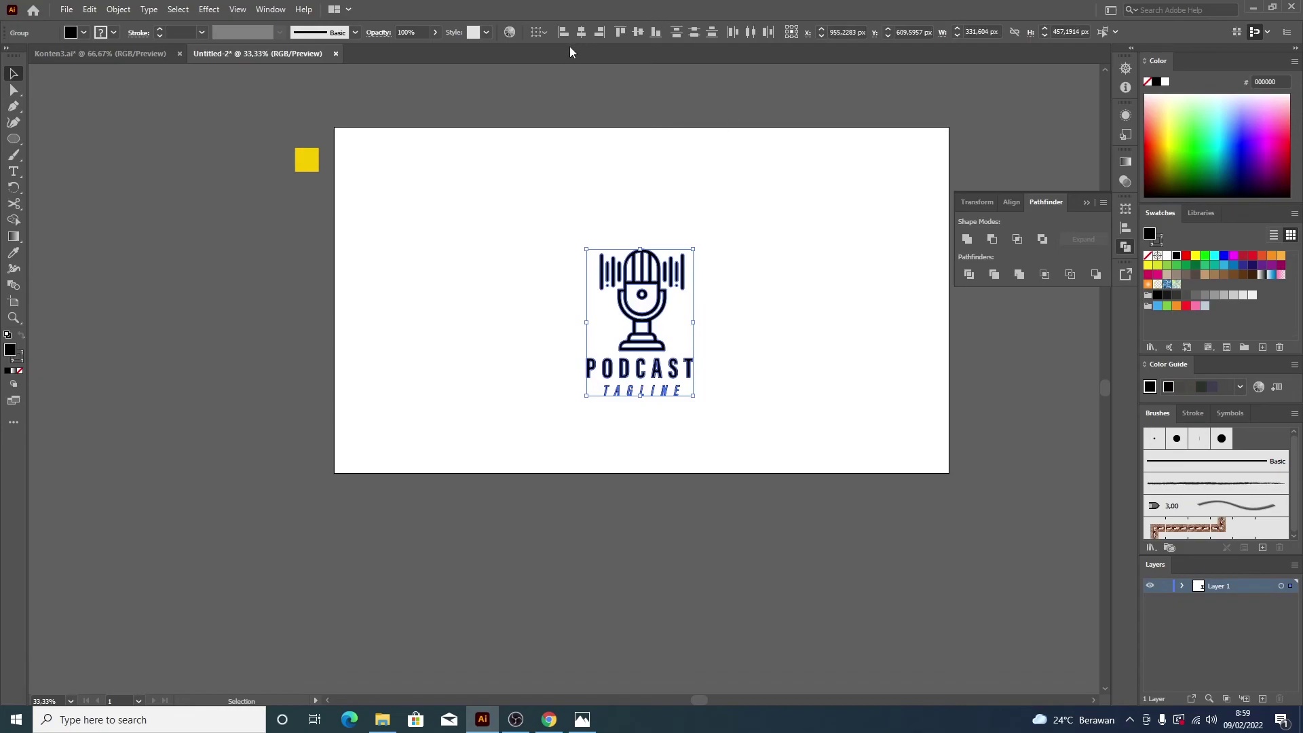
{"action": "left_click_drag", "start_coordinate": [548, 197], "coordinate": [735, 446]}
{"action": "right_click", "coordinate": [666, 369]}
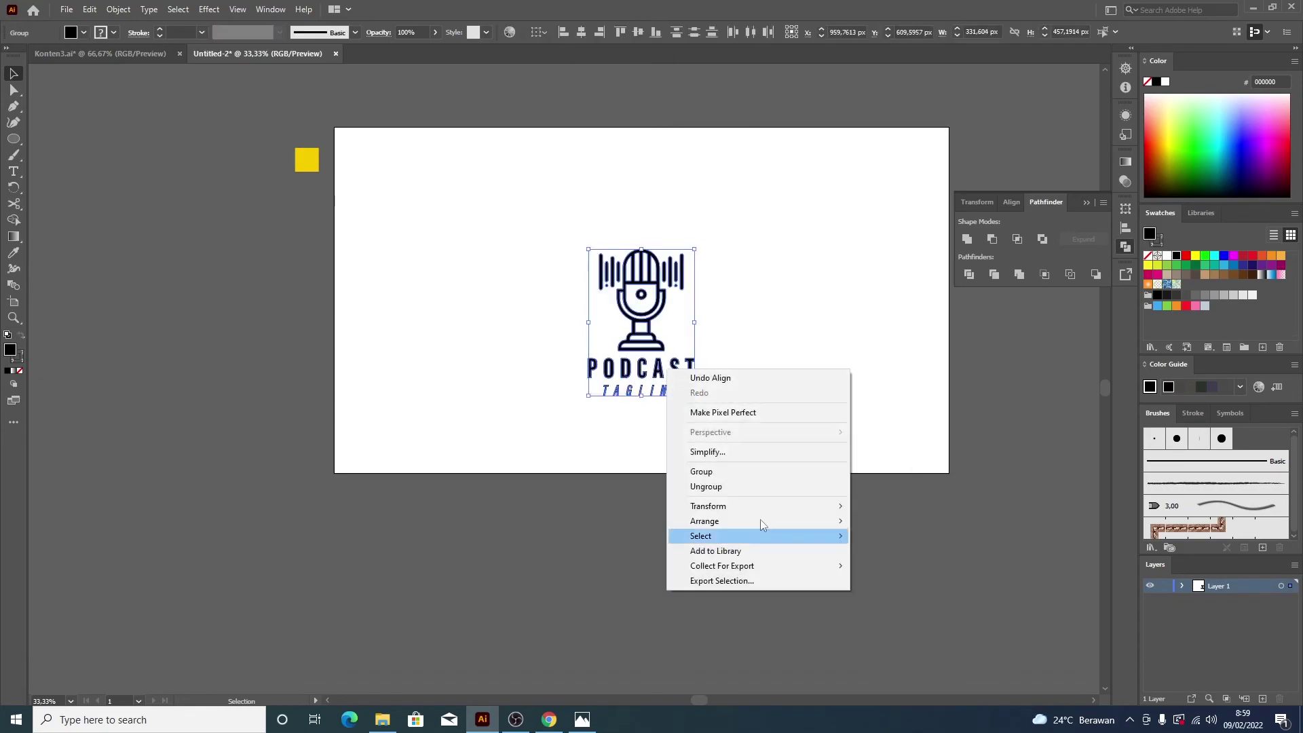
{"action": "left_click", "coordinate": [701, 470]}
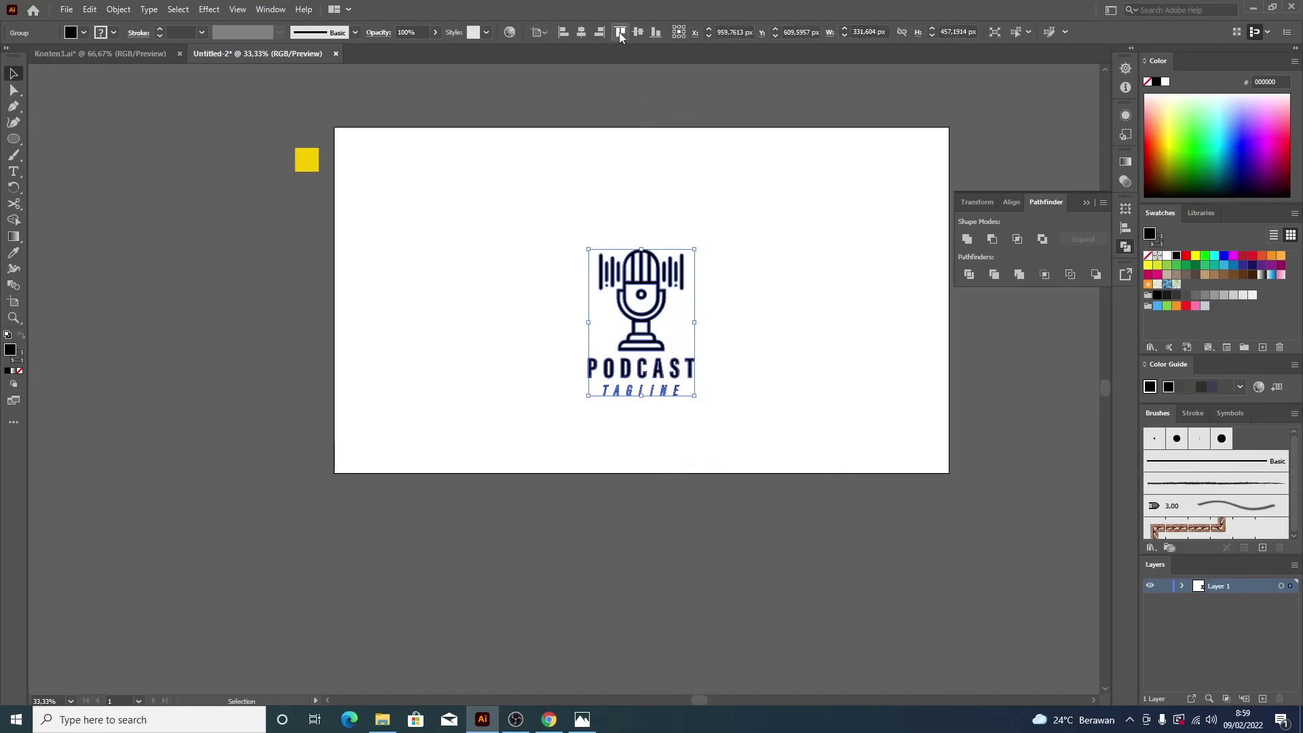
Step: Centre the logo group vertically and horizontally on the artboard
{"action": "left_click", "coordinate": [638, 32]}
{"action": "left_click", "coordinate": [585, 34]}
{"action": "left_click", "coordinate": [781, 234]}
{"action": "scroll", "coordinate": [797, 270], "scroll_direction": "down", "scroll_amount": 1, "text": "alt"}
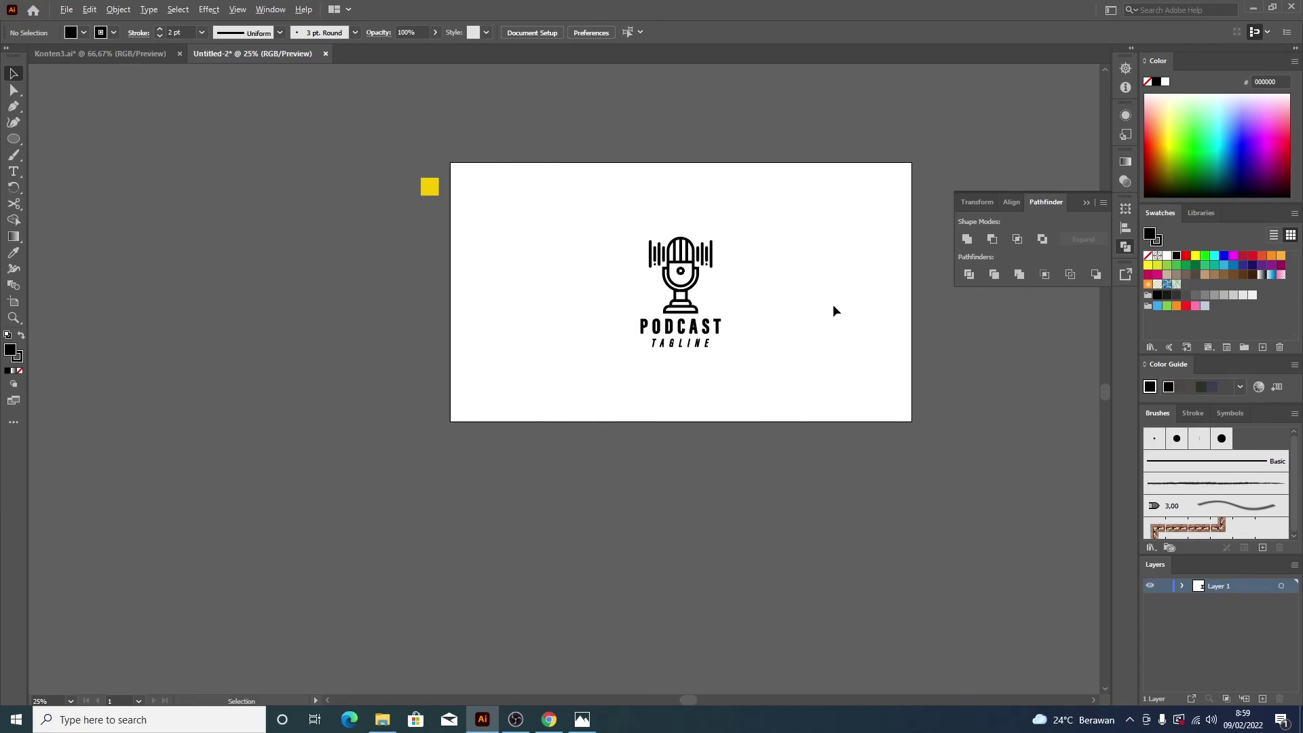
{"action": "scroll", "coordinate": [833, 304], "scroll_direction": "up", "scroll_amount": 1, "text": "alt"}
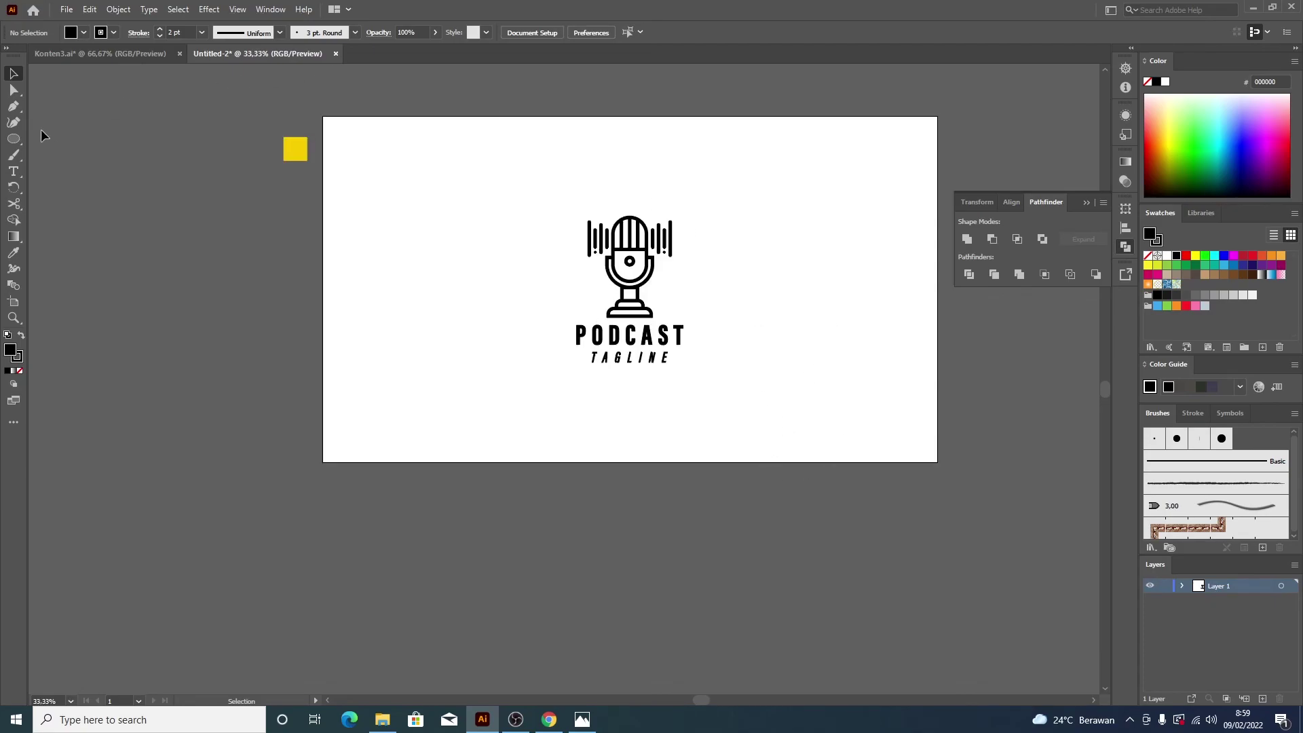
Step: Draw a rectangle covering the whole 1920 × 1080 px artboard
{"action": "left_click", "coordinate": [14, 138]}
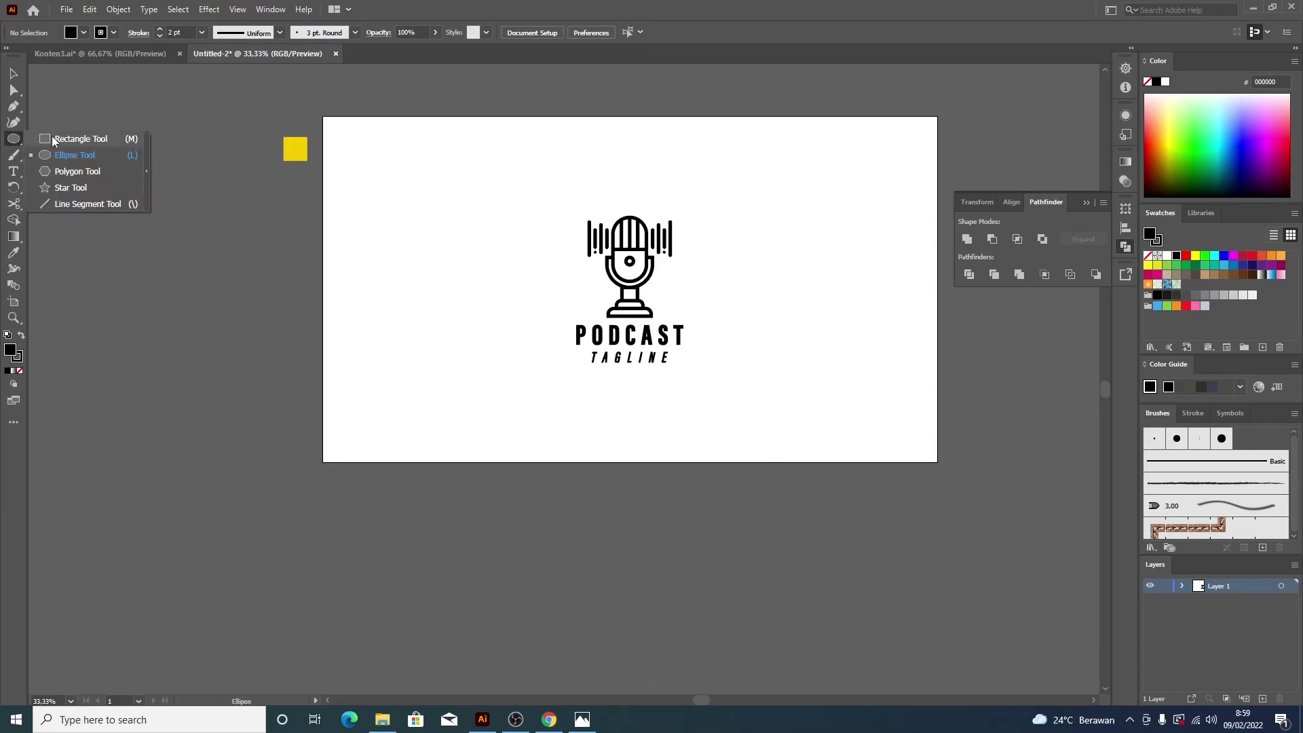
{"action": "left_click", "coordinate": [53, 139]}
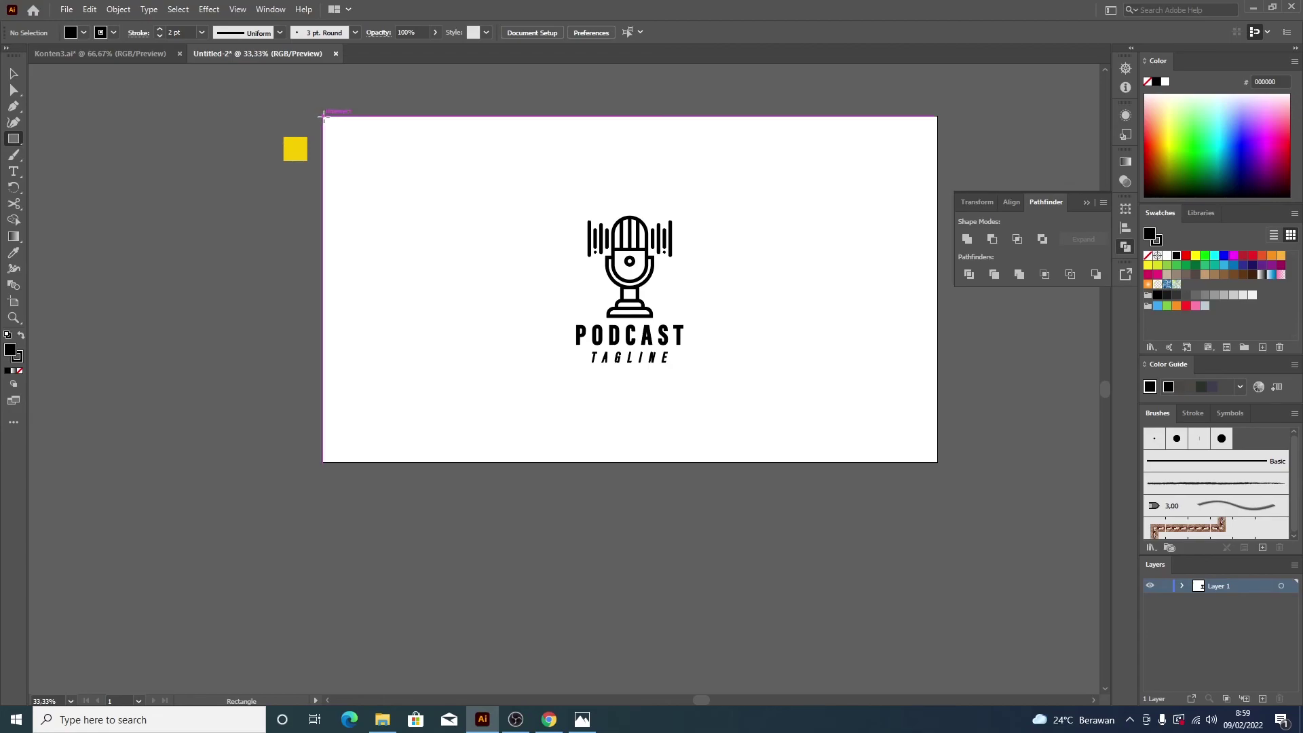
{"action": "left_click_drag", "start_coordinate": [324, 116], "coordinate": [935, 462]}
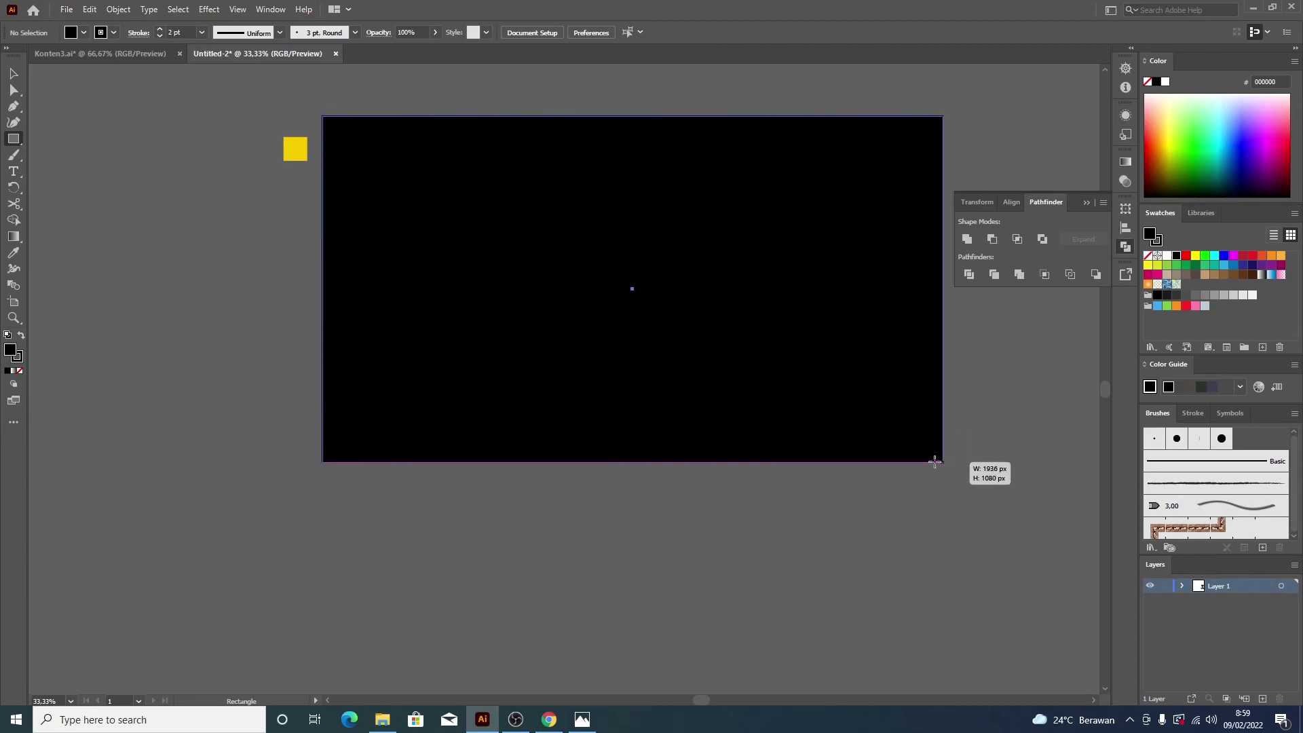
{"action": "left_click_drag", "start_coordinate": [935, 462], "coordinate": [938, 462]}
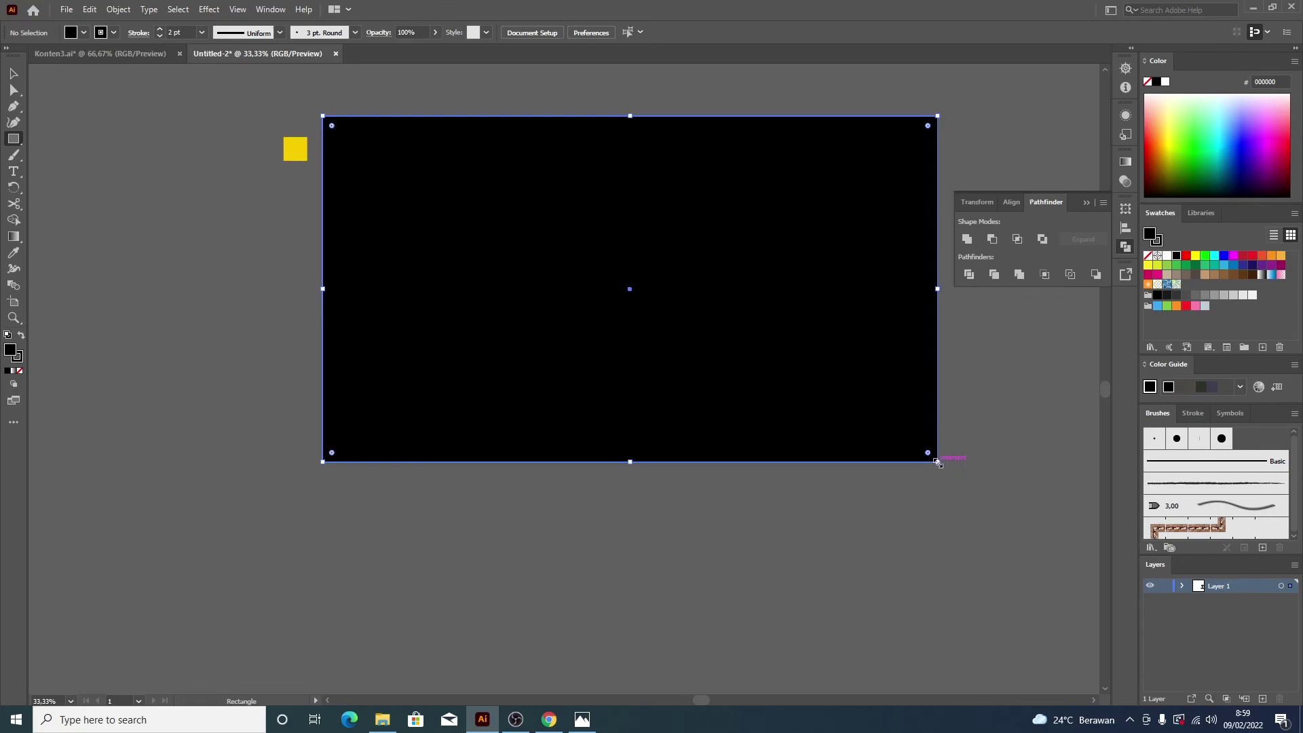
Step: Fill the rectangle with the yellow sampled from the small square using the Eyedropper
{"action": "key", "text": "i"}
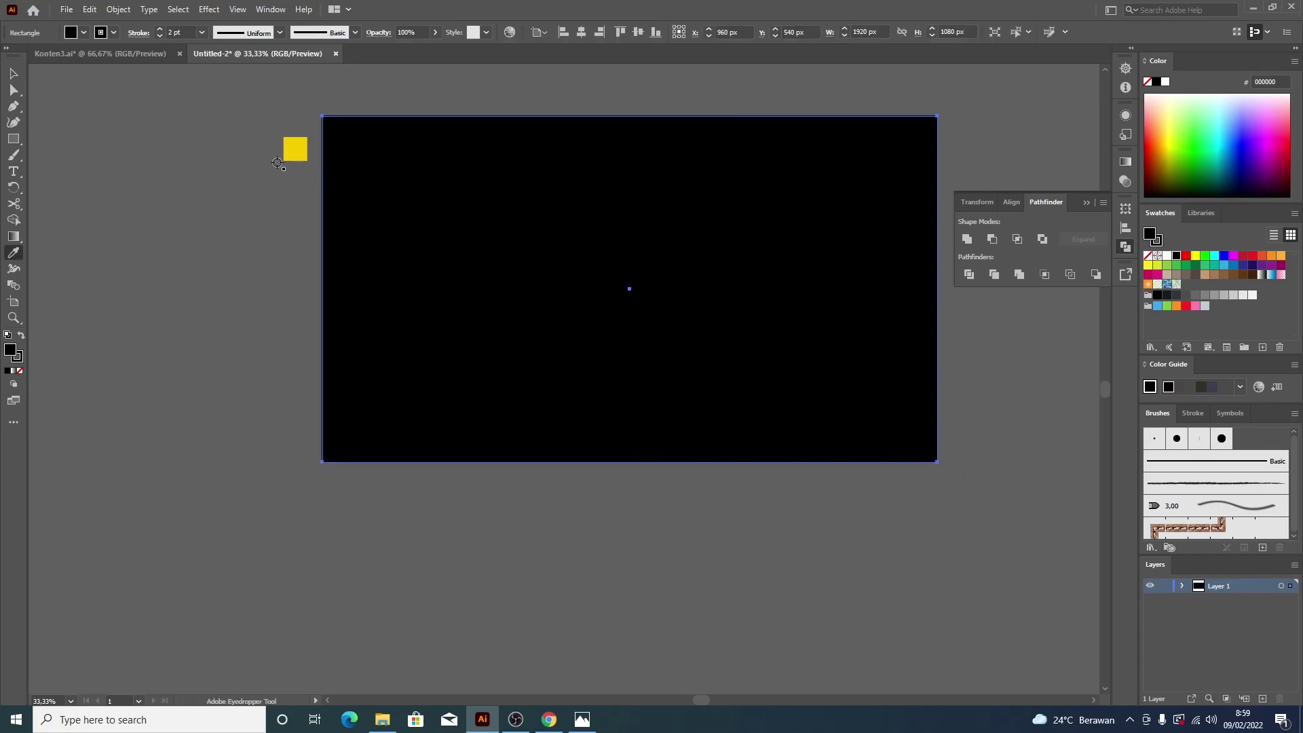
{"action": "left_click", "coordinate": [294, 148]}
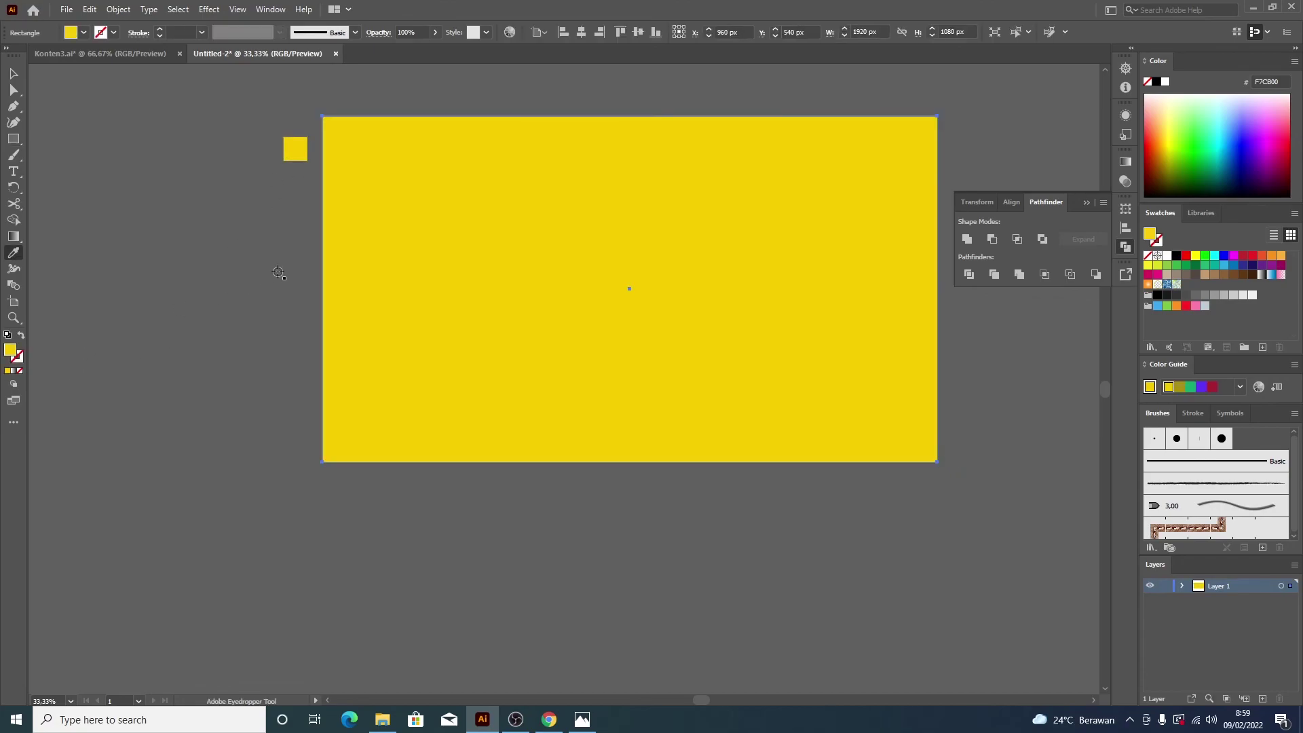
{"action": "key", "text": "v"}
Step: Send the yellow rectangle to the back, behind the black logo
{"action": "right_click", "coordinate": [475, 295]}
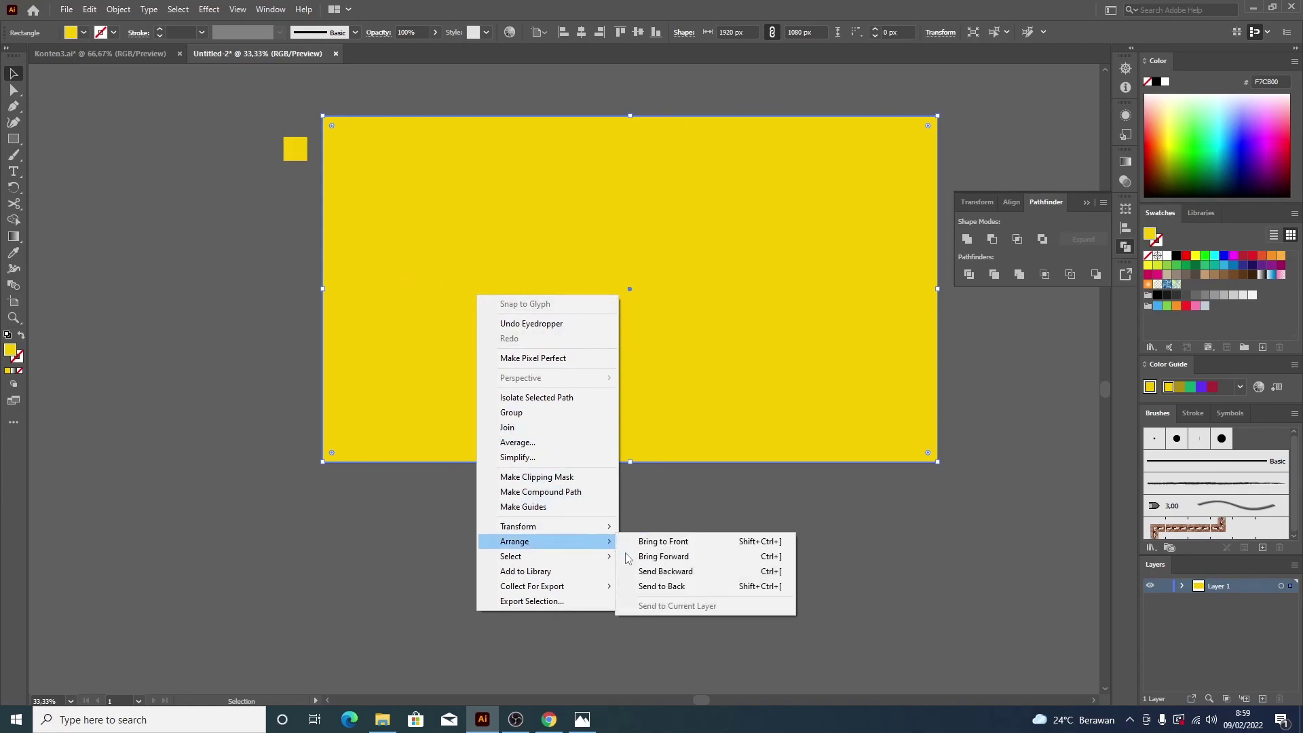
{"action": "left_click", "coordinate": [662, 586]}
{"action": "left_click", "coordinate": [800, 555]}
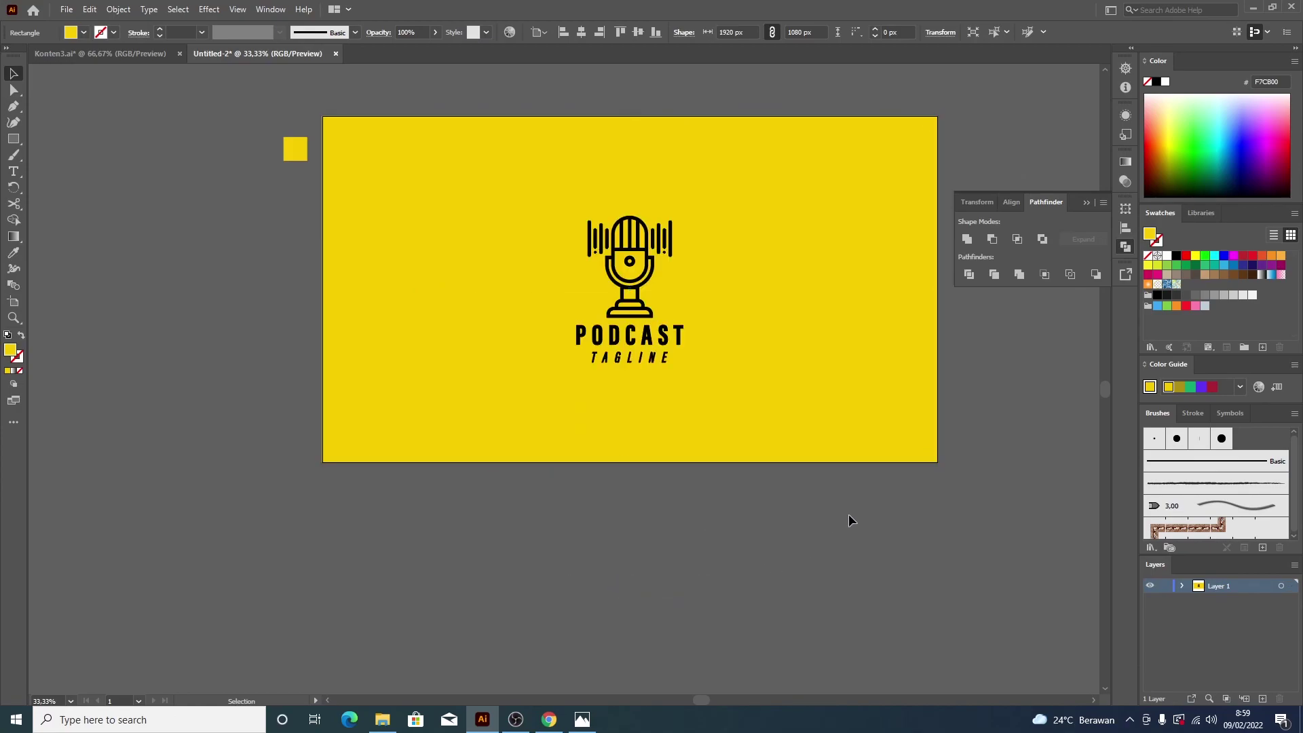
{"action": "scroll", "coordinate": [990, 485], "scroll_direction": "up", "scroll_amount": 2}
{"action": "scroll", "coordinate": [996, 470], "scroll_direction": "up", "scroll_amount": 1}
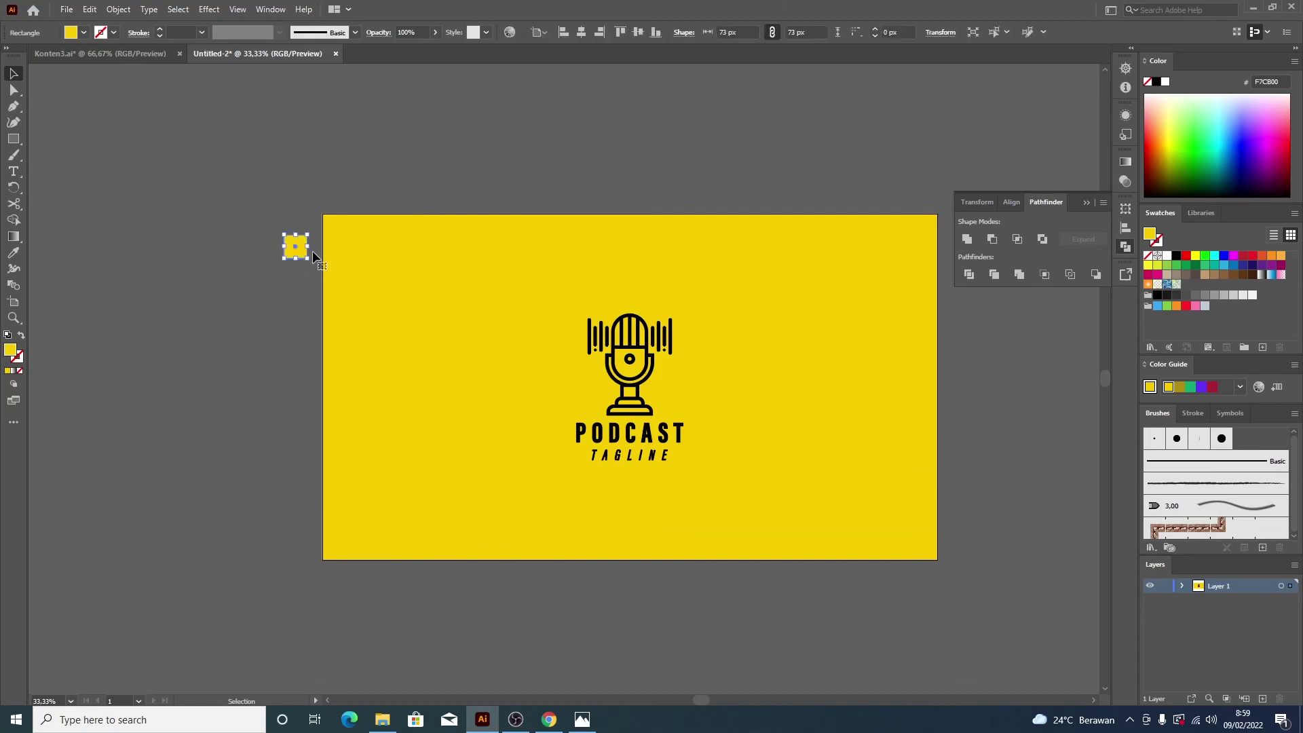
Step: Scroll the view up and down to inspect the logo on its yellow background
{"action": "scroll", "coordinate": [641, 290], "scroll_direction": "up", "scroll_amount": 1}
{"action": "scroll", "coordinate": [641, 291], "scroll_direction": "down", "scroll_amount": 1}
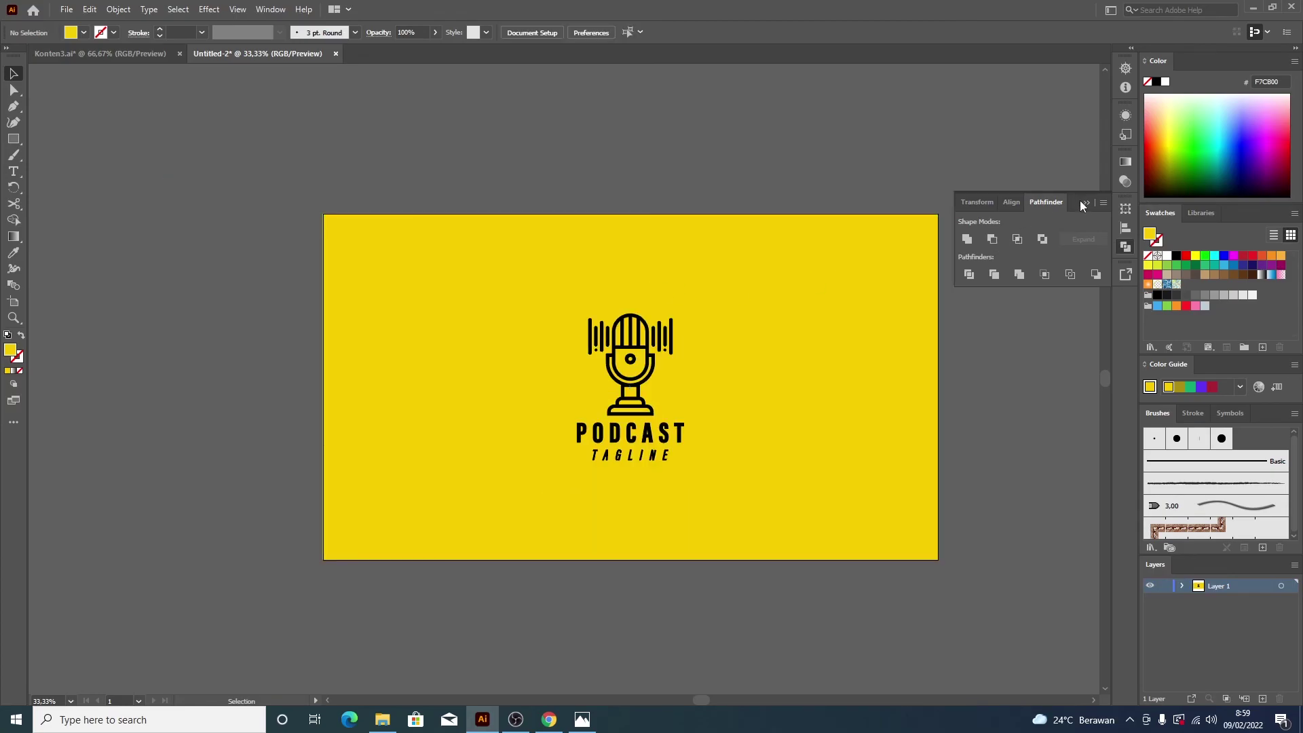